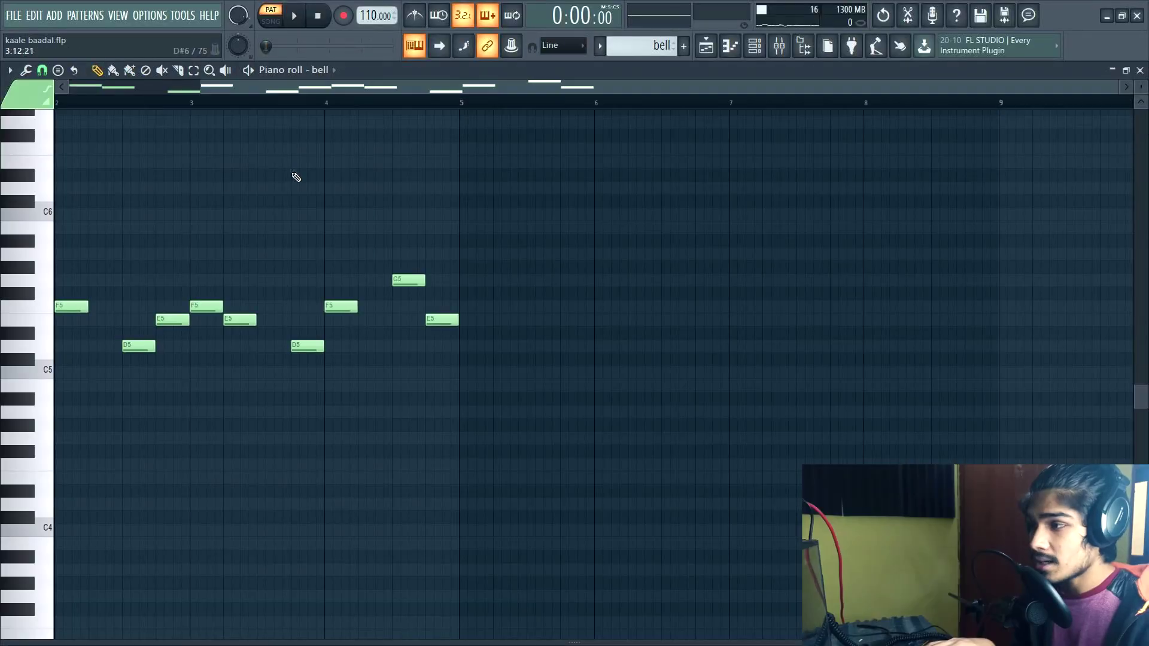
- Show the Playlist arrangement, switch to song mode and play the whole track from the start
click(790, 52)
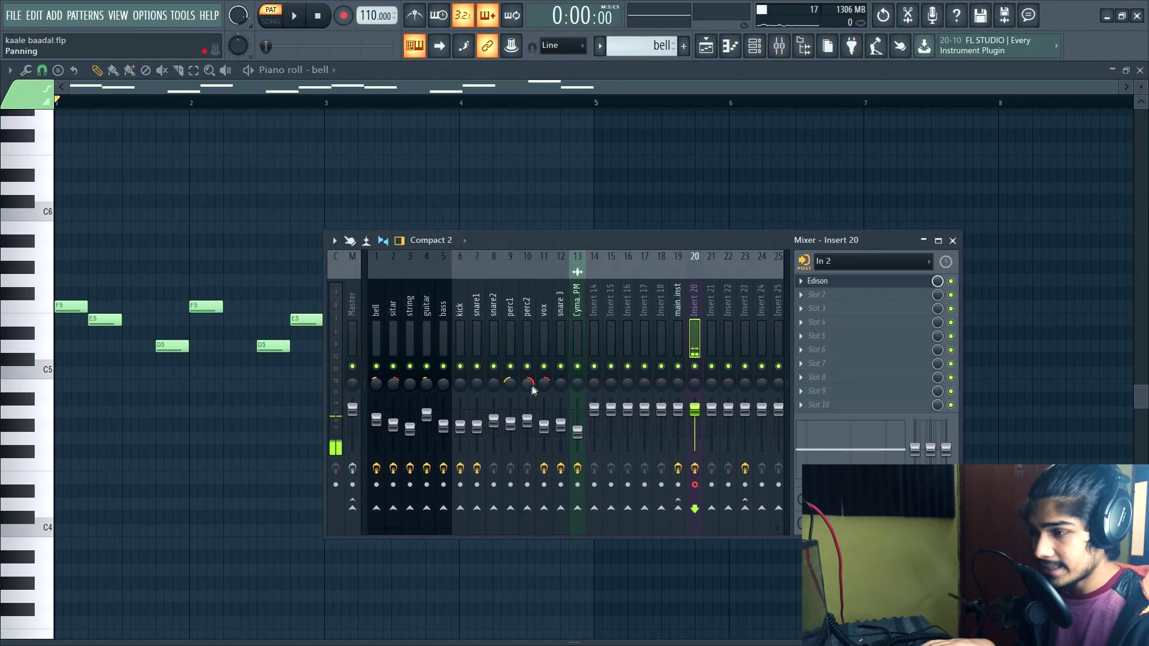
click(706, 46)
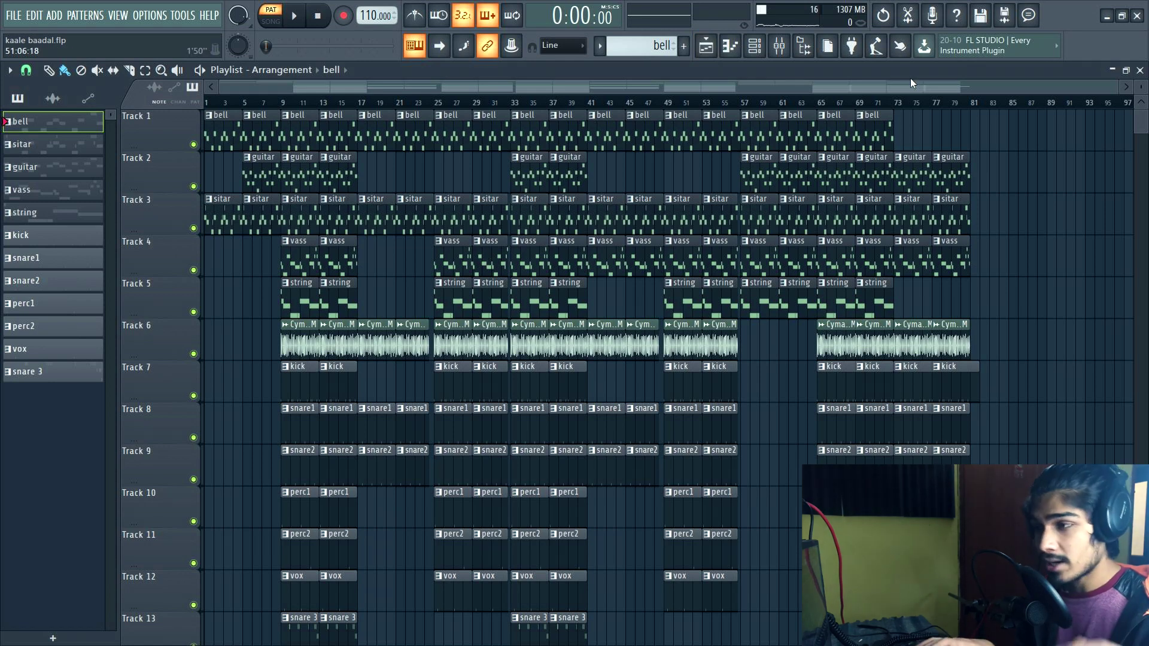
key(space)
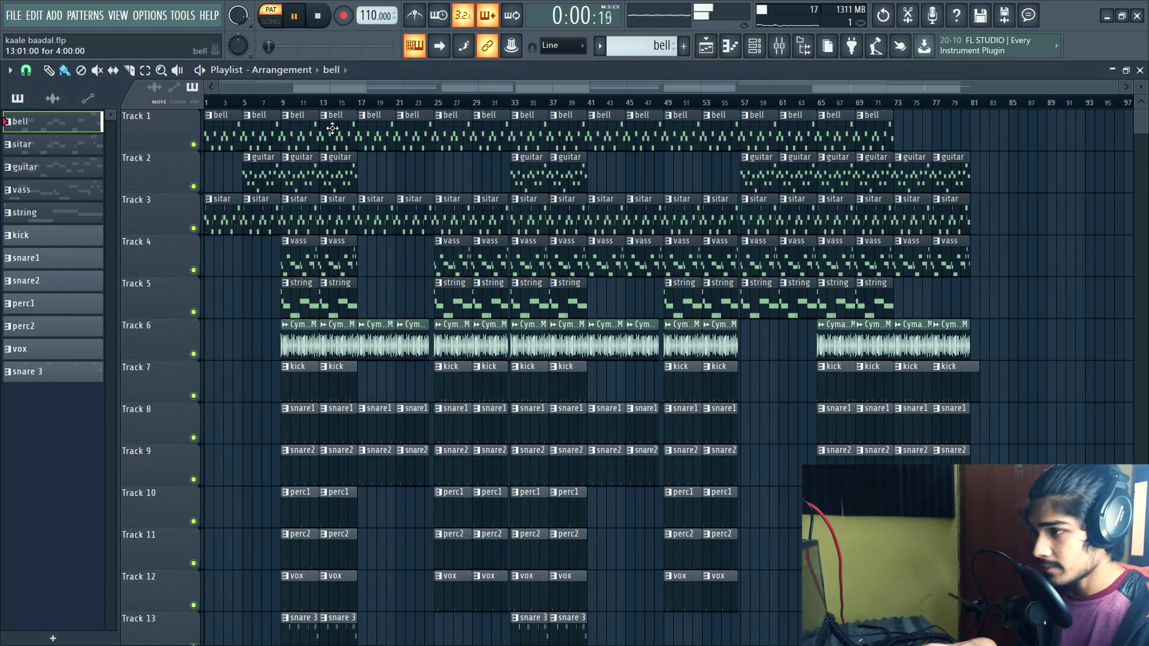
key(l)
key(space)
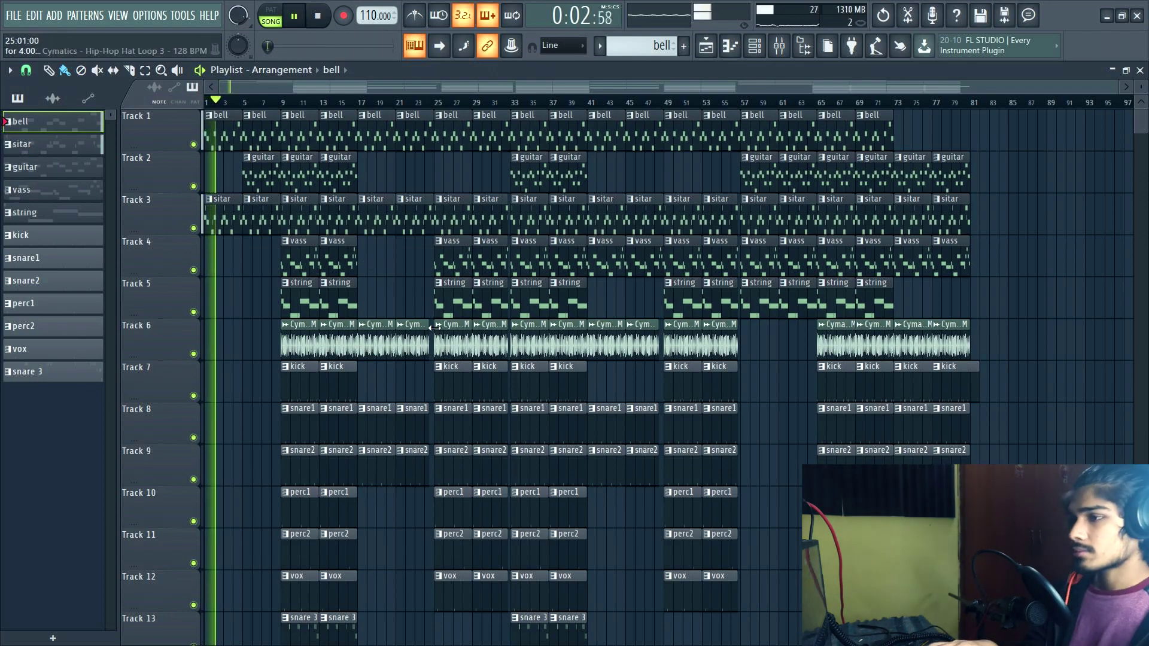
scroll(435, 335, down, 3)
scroll(435, 338, down, 3)
scroll(435, 338, up, 6)
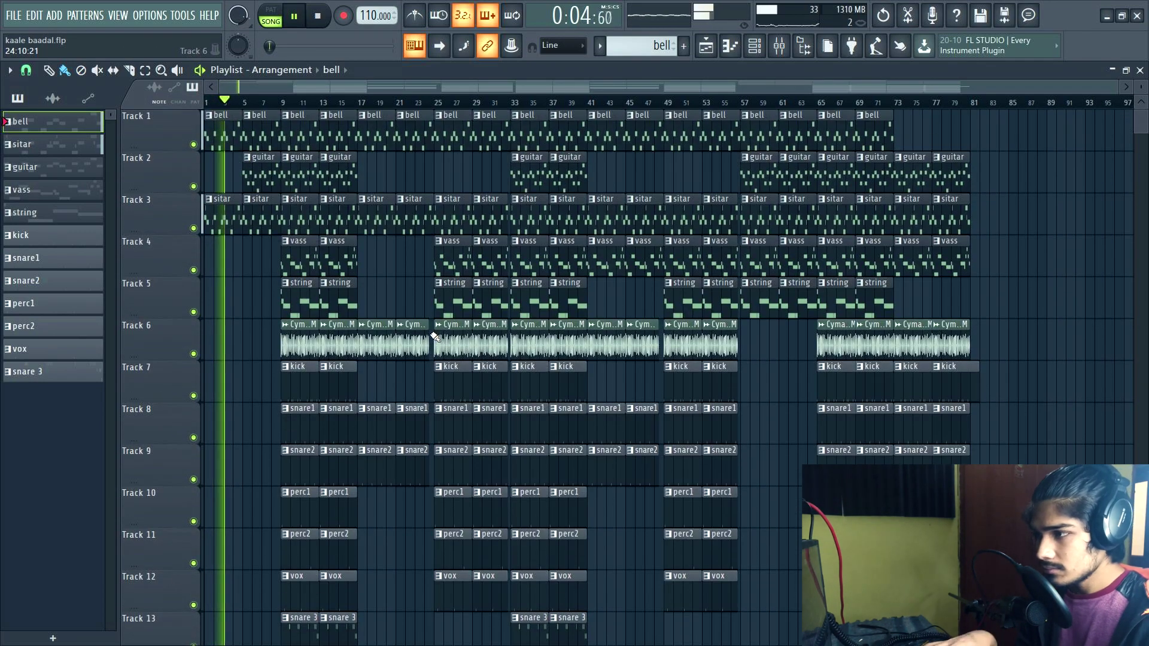
scroll(236, 256, up, 5)
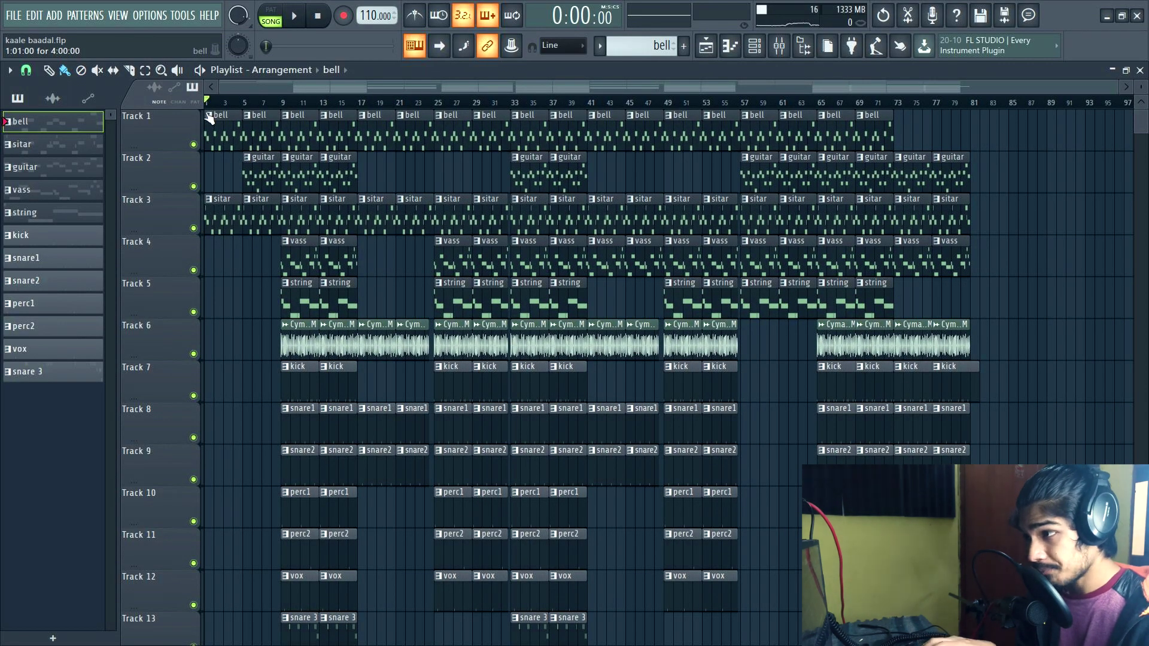
- Check the bell clip's notes, then bring up the Channel rack and play the bell pattern alone
scroll(211, 139, up, 4)
scroll(231, 144, up, 2)
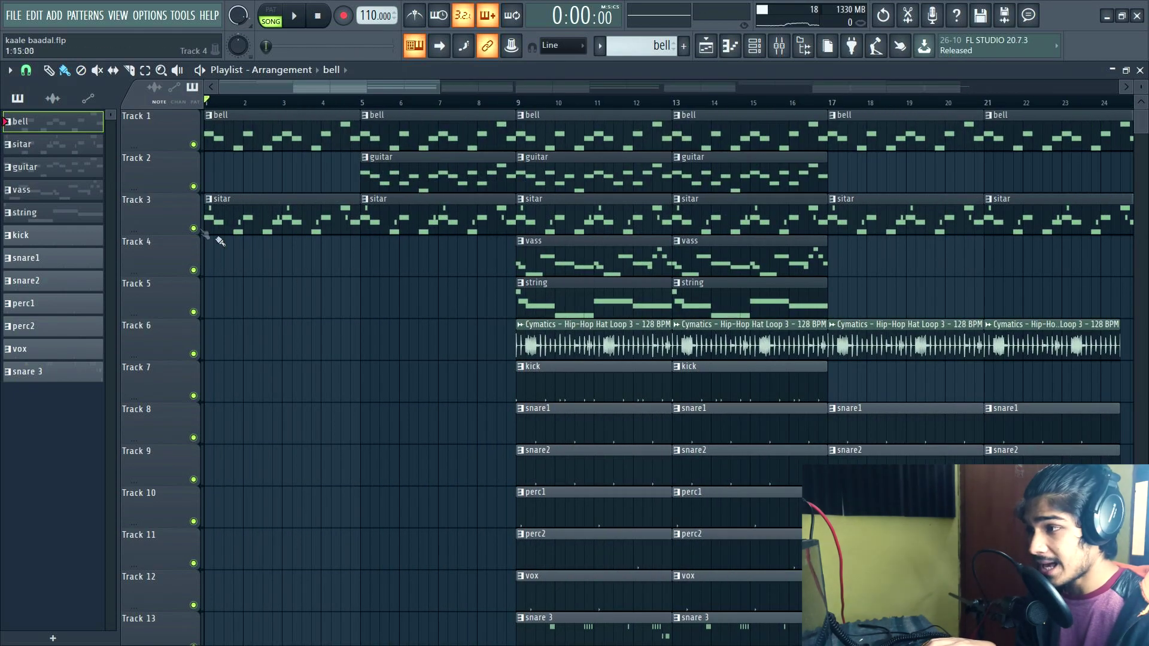
scroll(239, 158, up, 2)
double_click(238, 144)
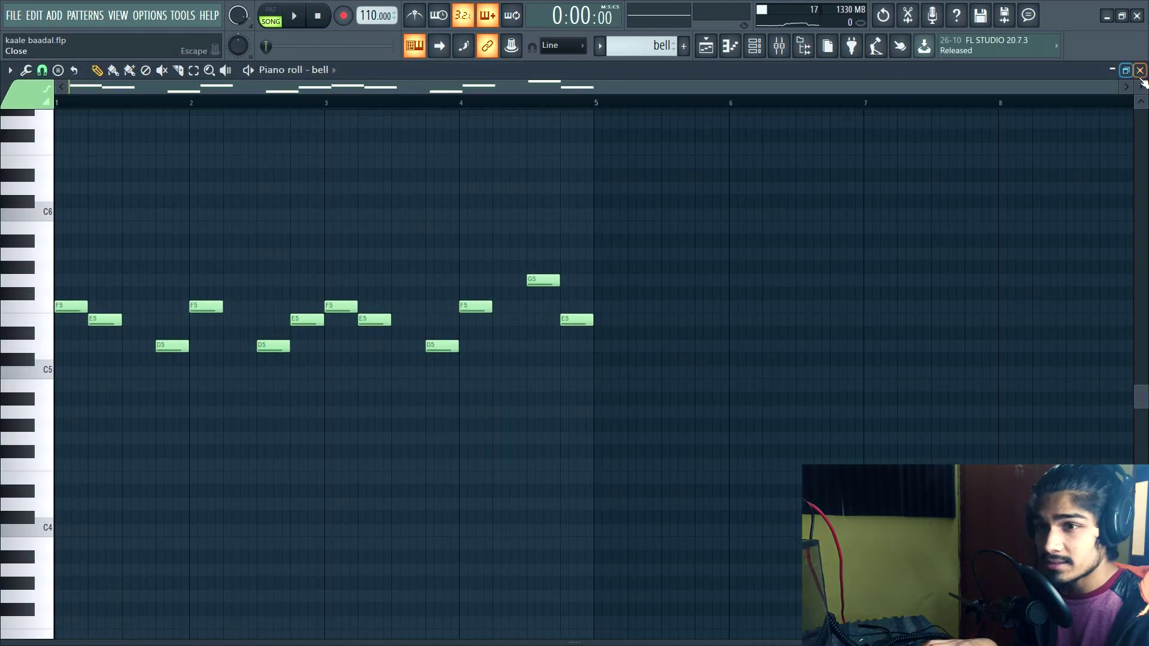
key(F7)
key(F6)
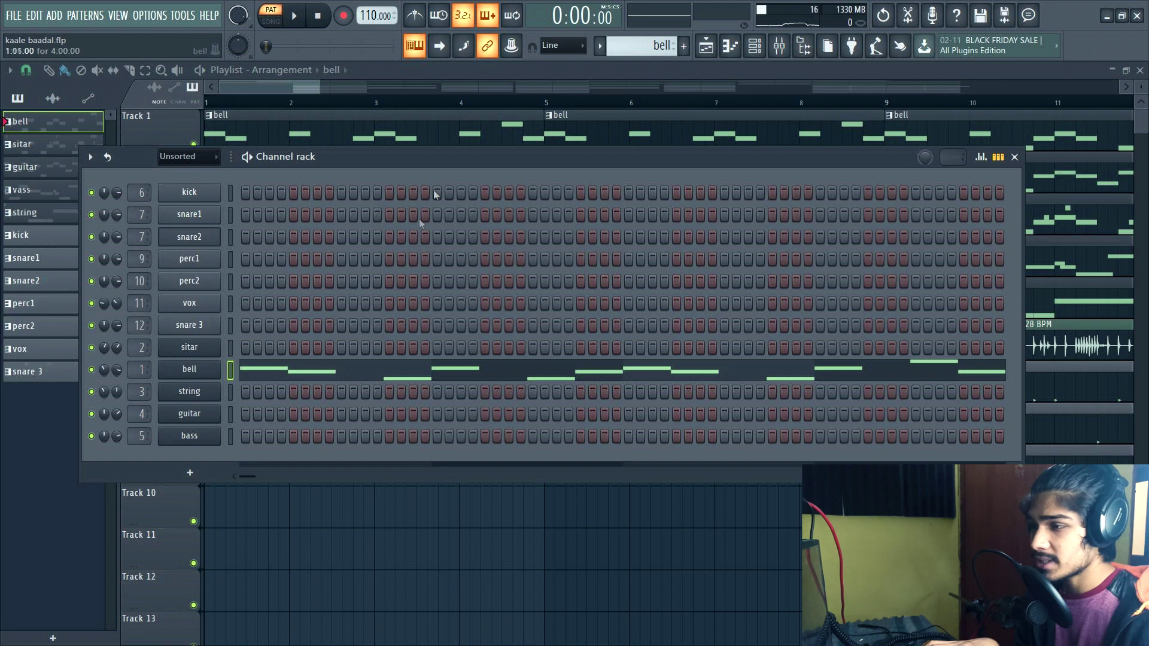
key(space)
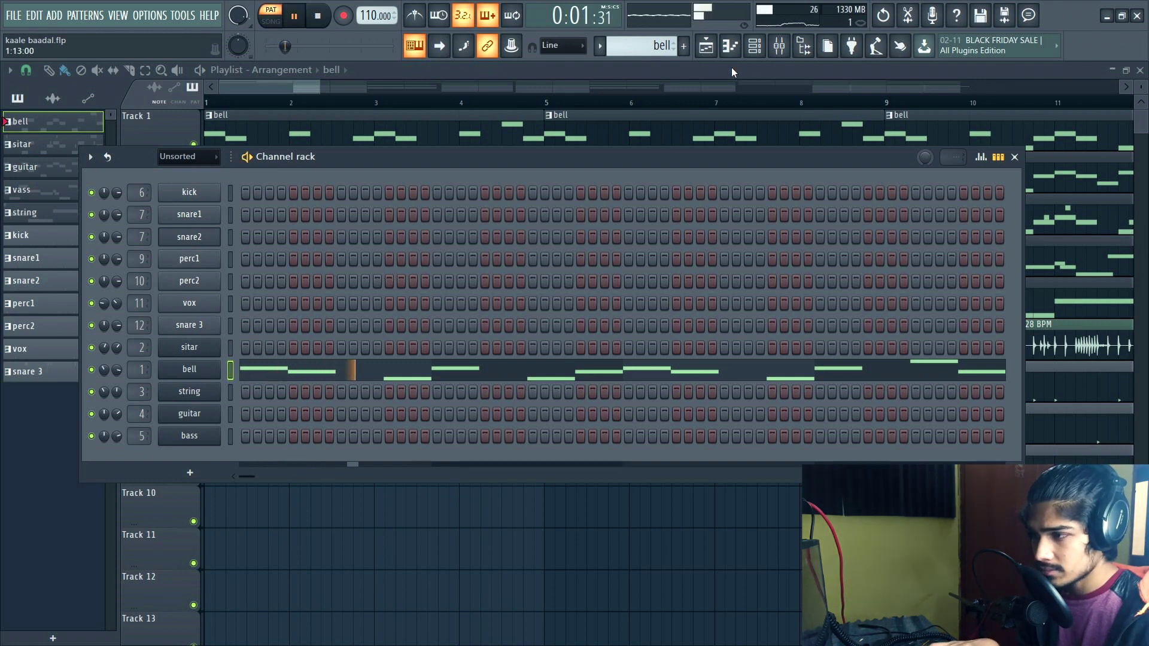
- Inspect the bell insert's Fruity parametric EQ 2 and the sitar insert in the mixer
click(779, 47)
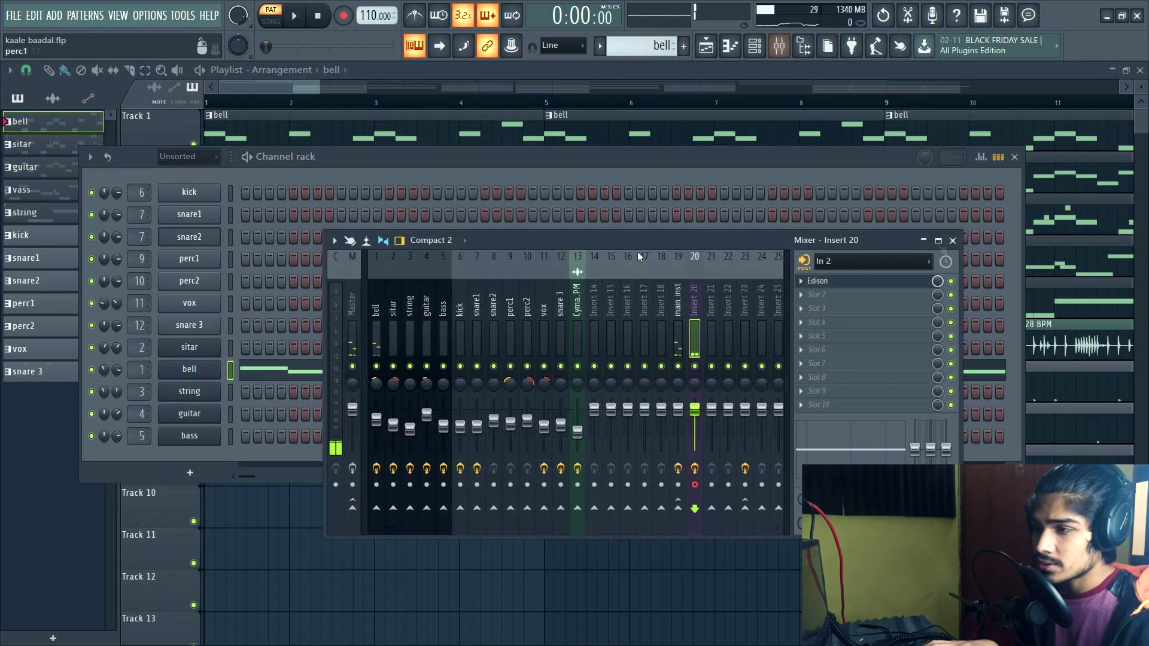
click(374, 306)
click(869, 286)
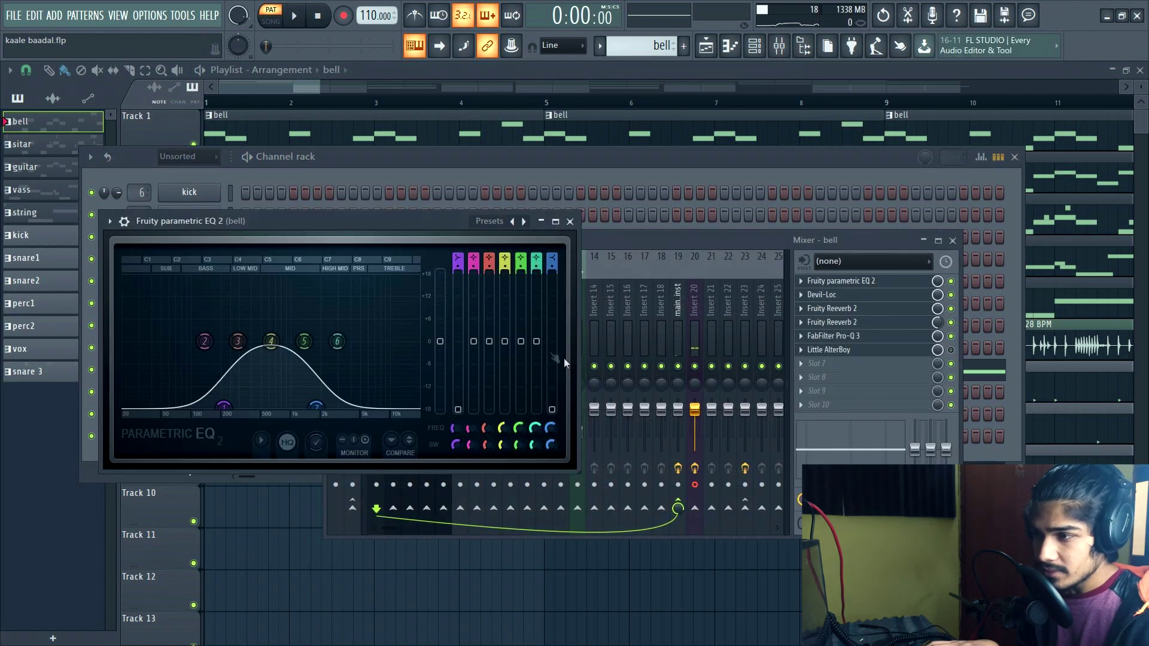
click(601, 240)
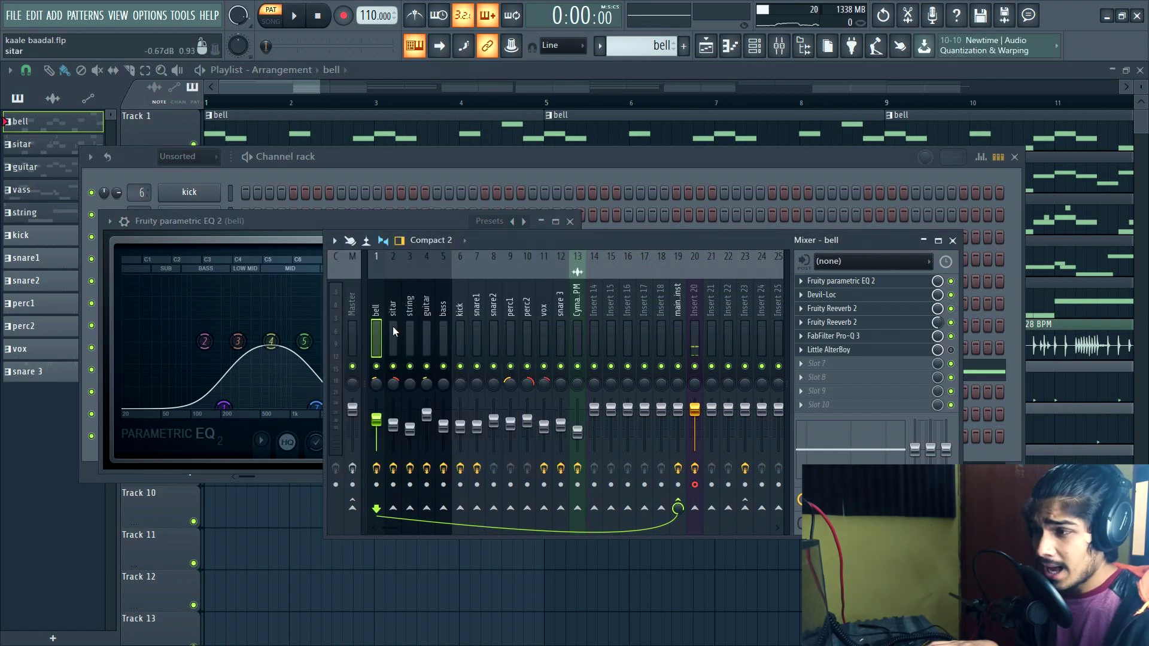
click(393, 330)
click(538, 78)
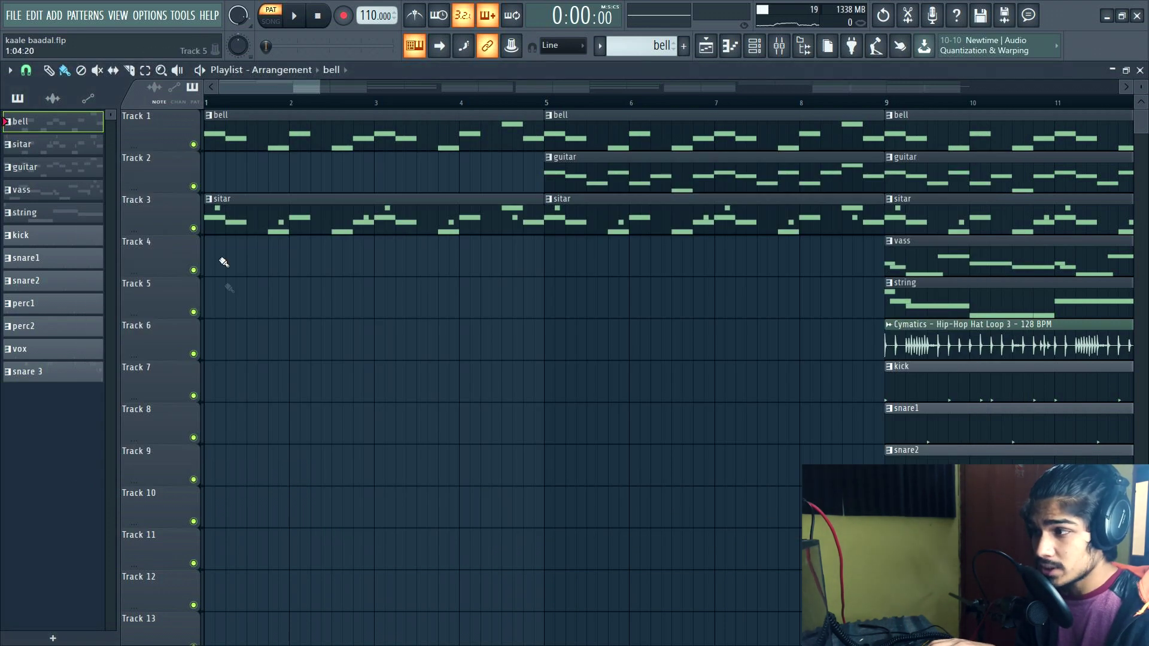
- Bypass all effects on the bell insert, play it dry, and close the mixer and EQ
click(779, 46)
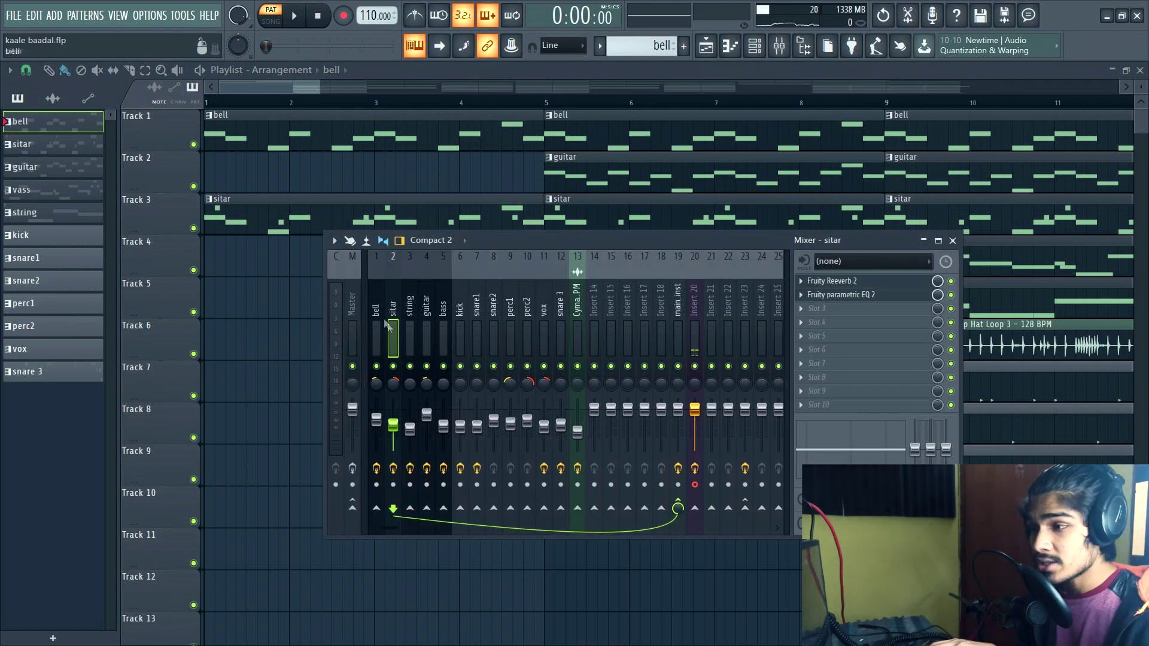
click(375, 320)
click(835, 281)
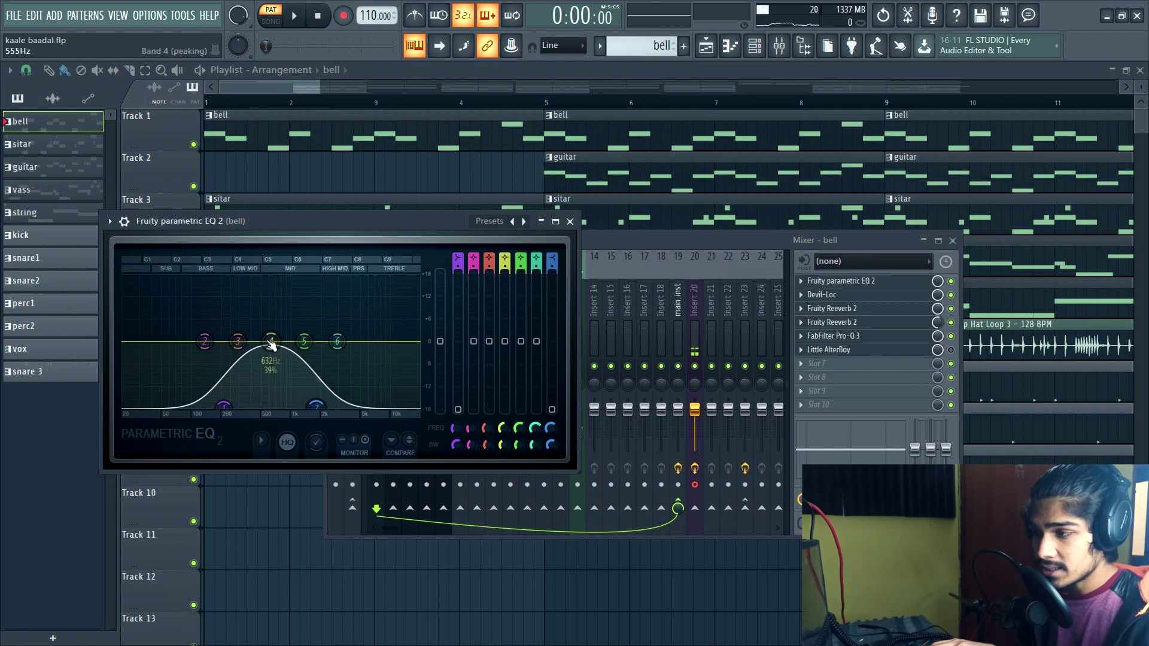
click(708, 245)
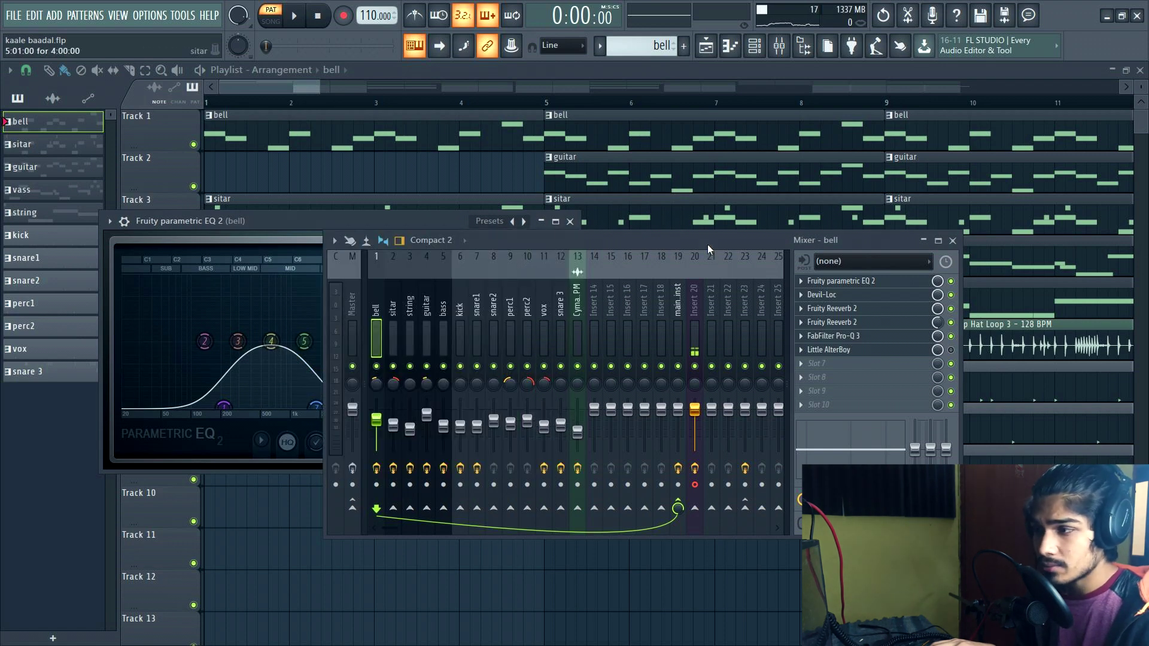
click(399, 304)
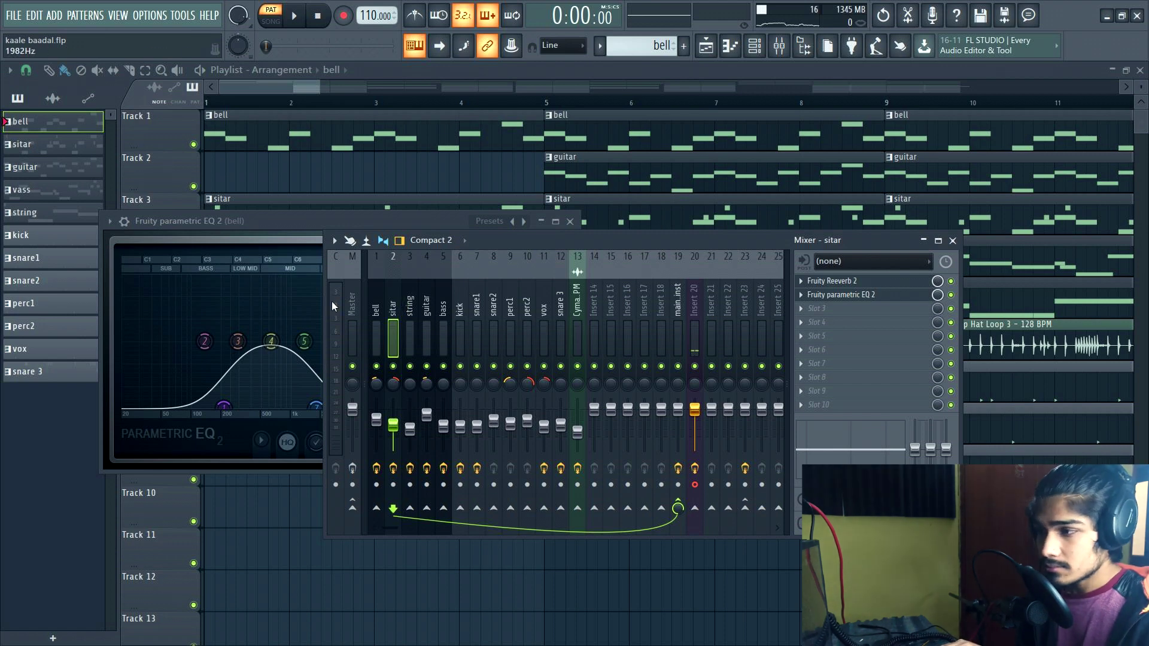
click(375, 319)
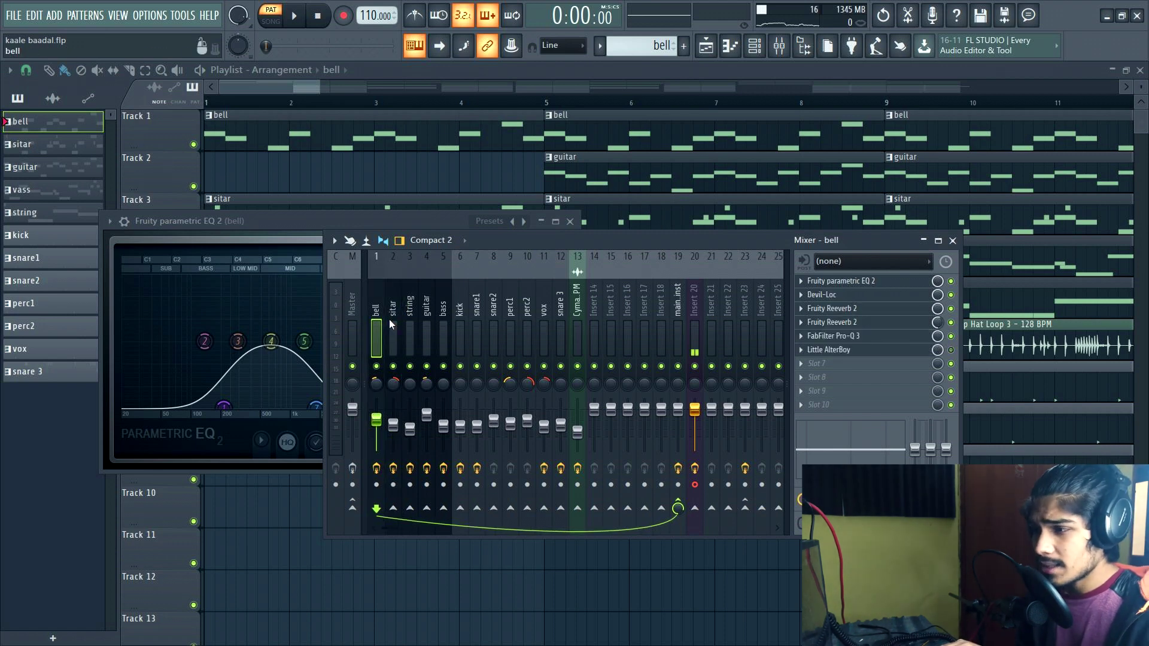
click(376, 468)
key(space)
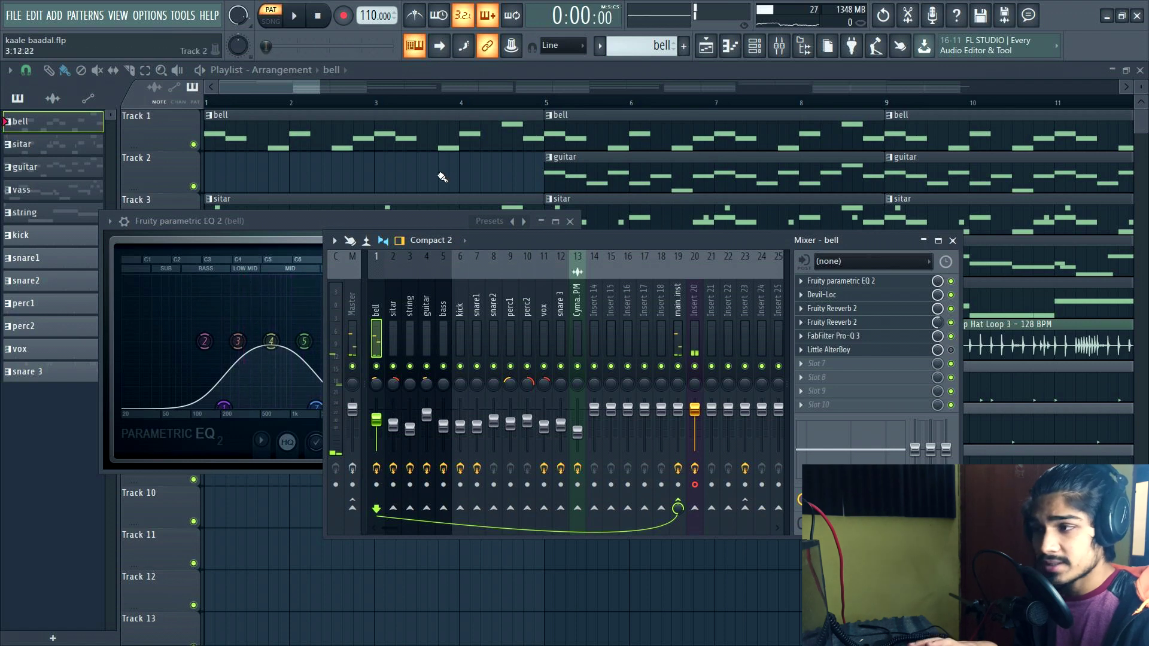
key(F12)
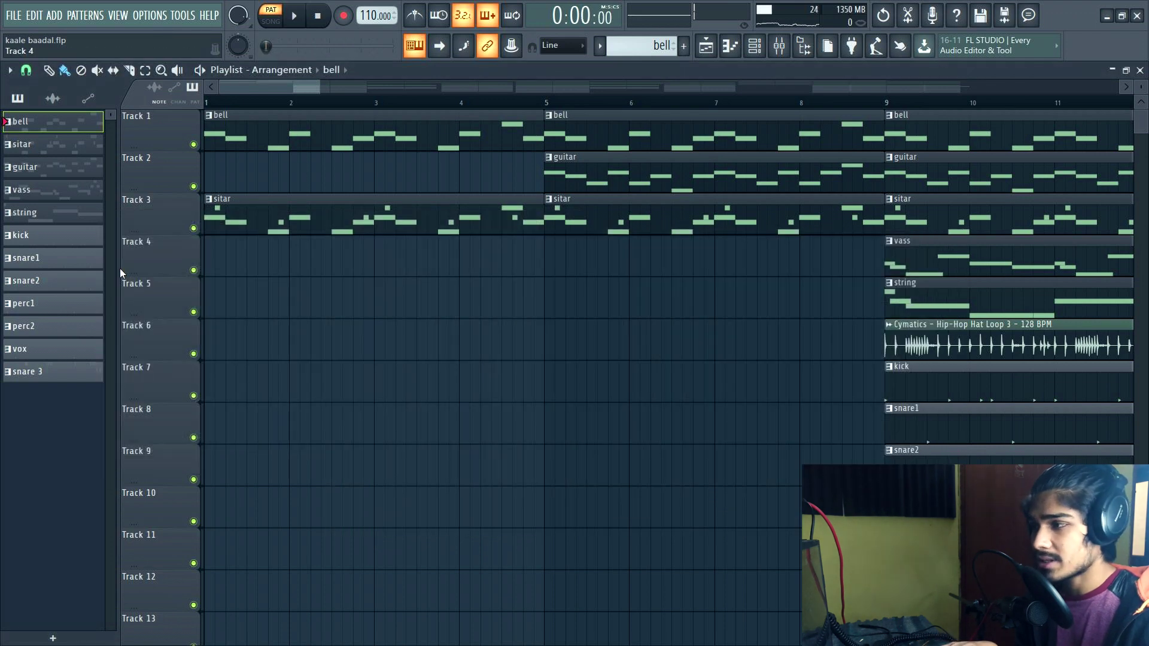
- Make sitar the current pattern and play its melody in the Piano roll
click(601, 46)
click(617, 77)
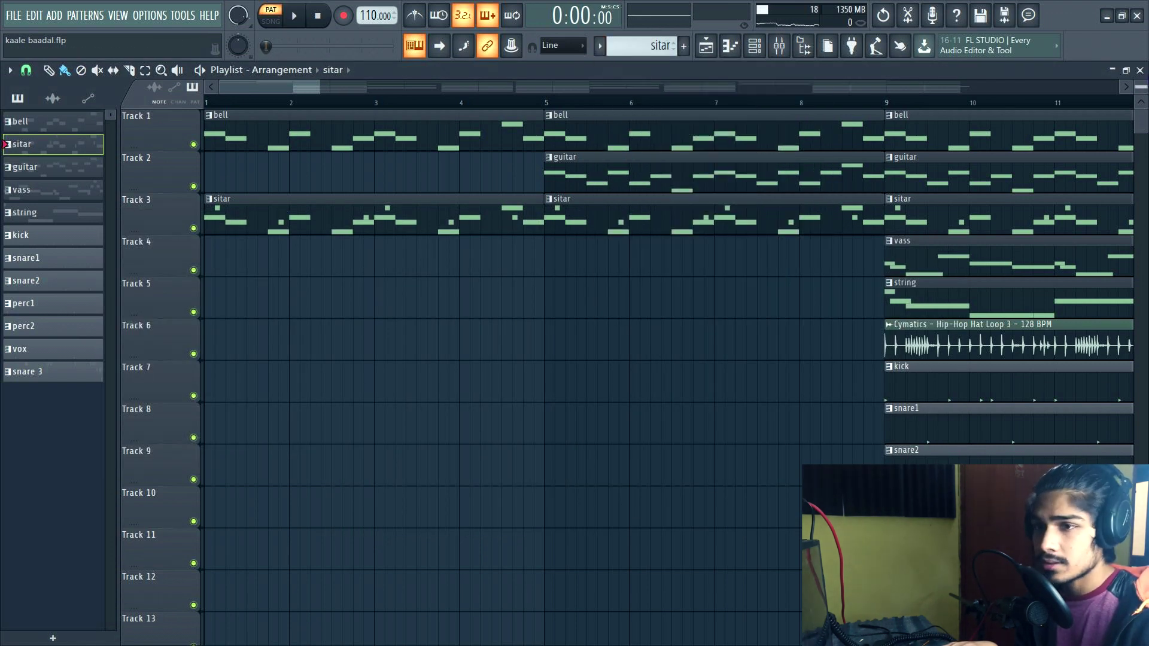
click(1140, 70)
key(F6)
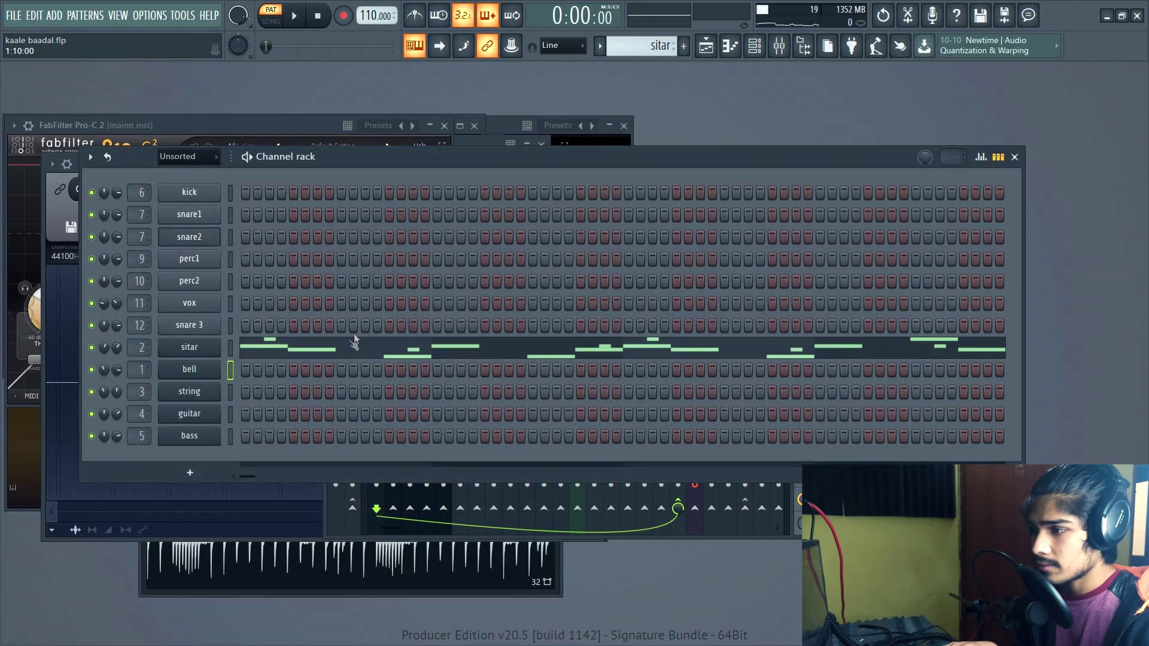
click(307, 338)
key(space)
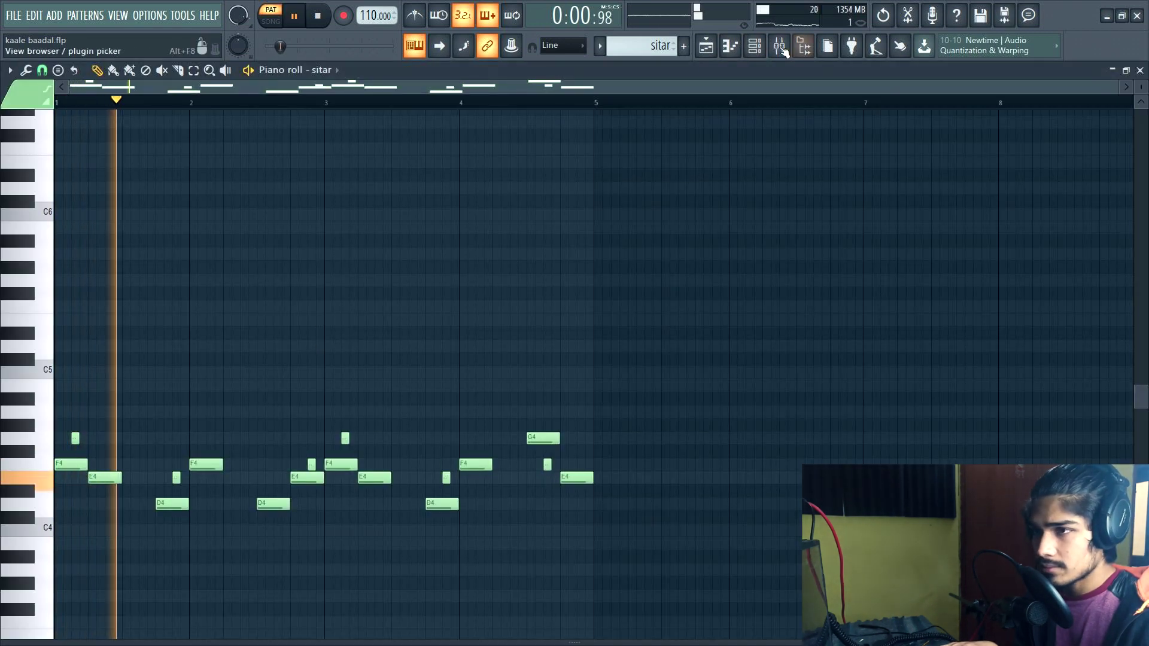
key(space)
key(F7)
- Play the song with the sitar insert's Fruity Reeverb 2 and parametric EQ 2 shown in the mixer
click(796, 157)
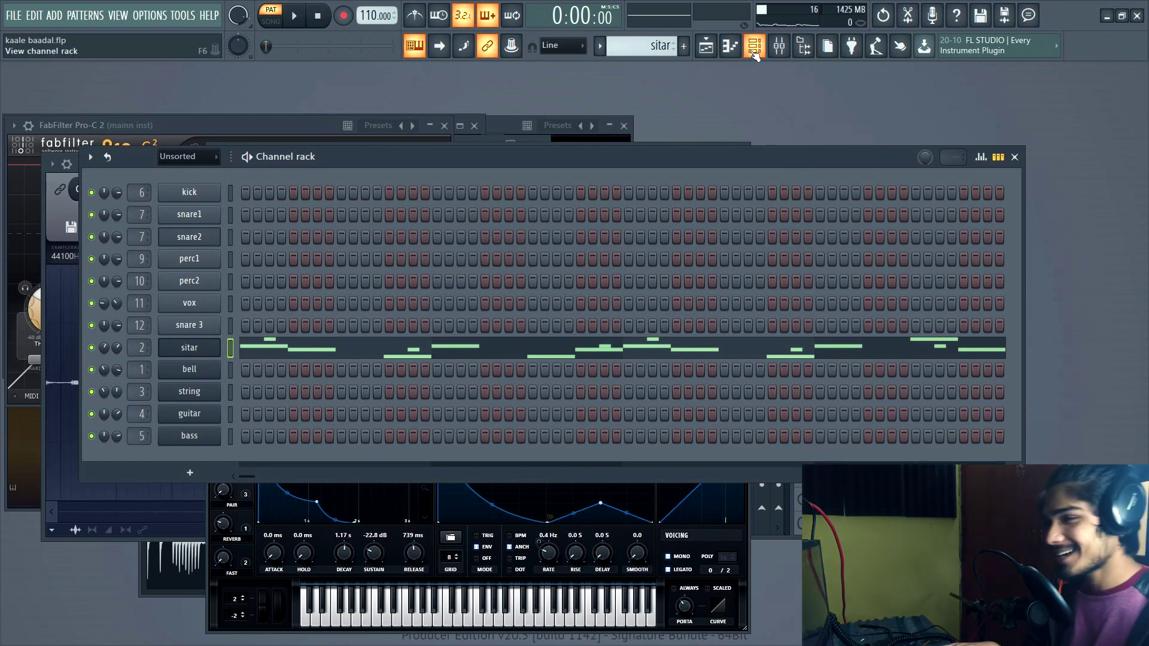
click(779, 45)
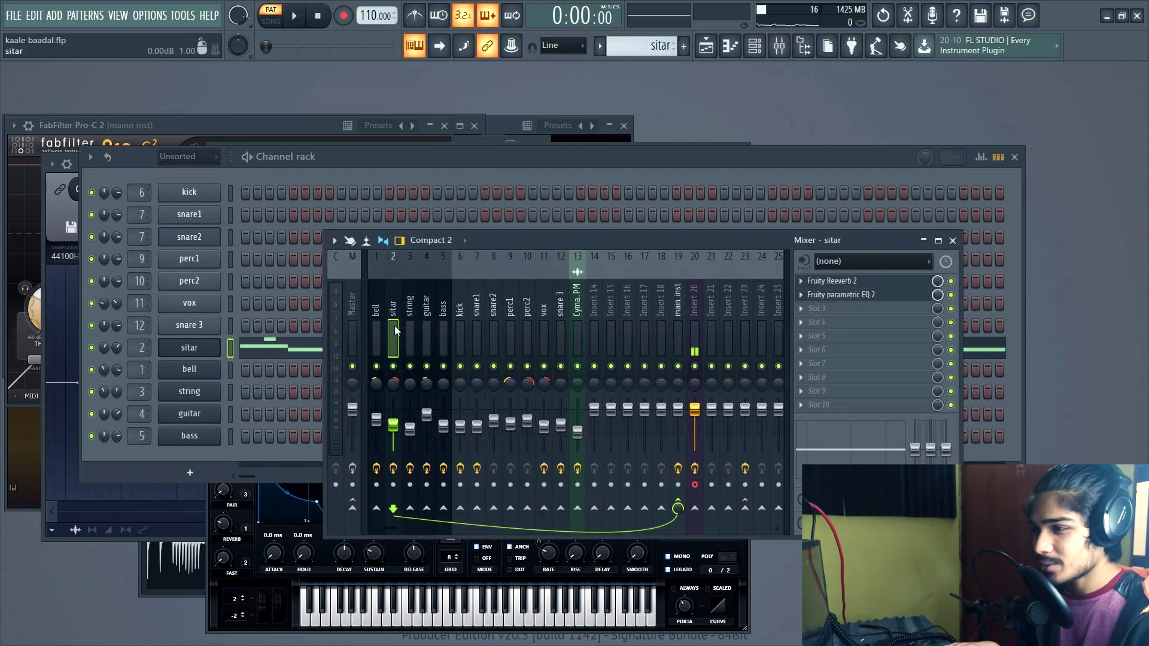
key(space)
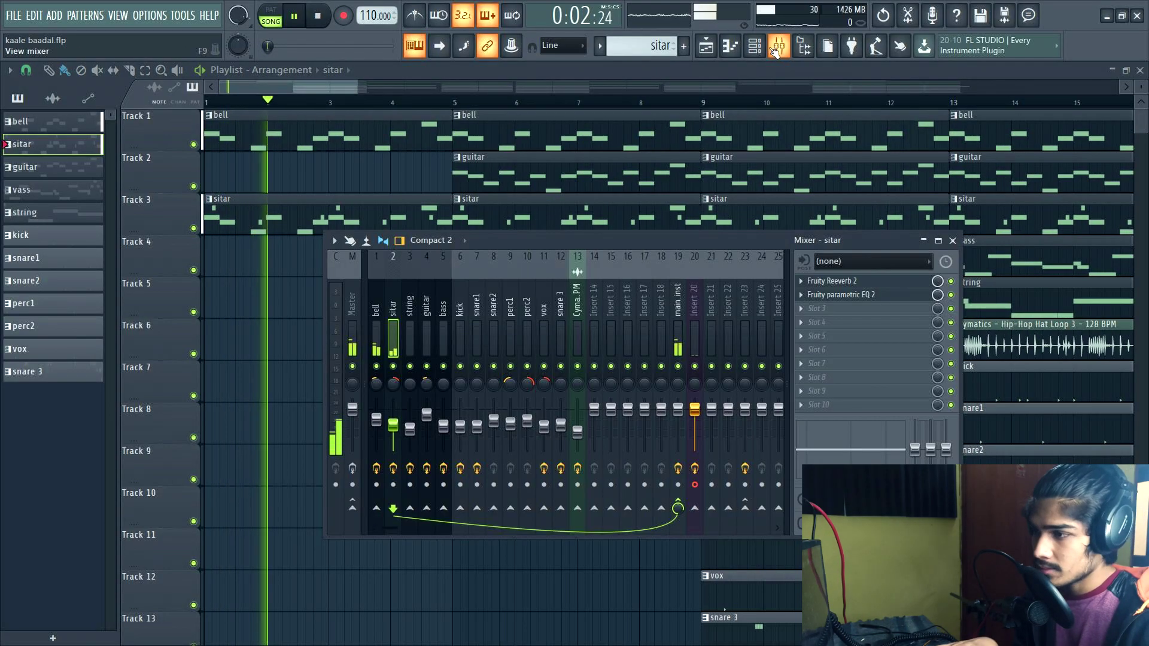
- Stop, then replay the song from bar 5 while scrolling the playlist
key(space)
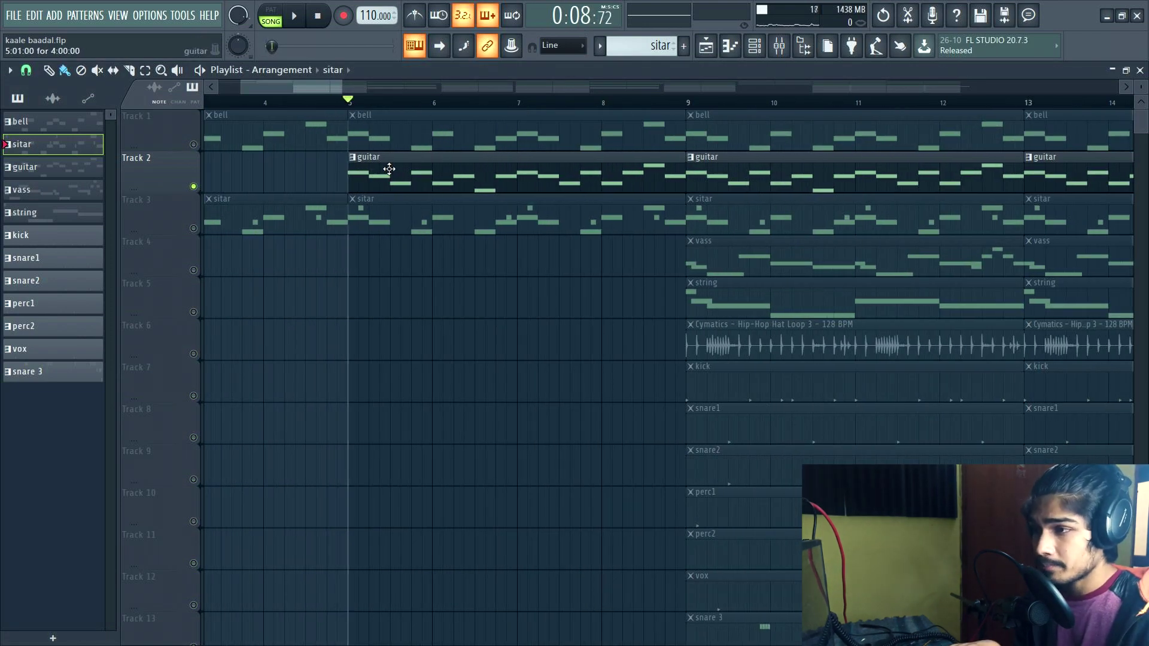
key(space)
scroll(474, 174, down, 1)
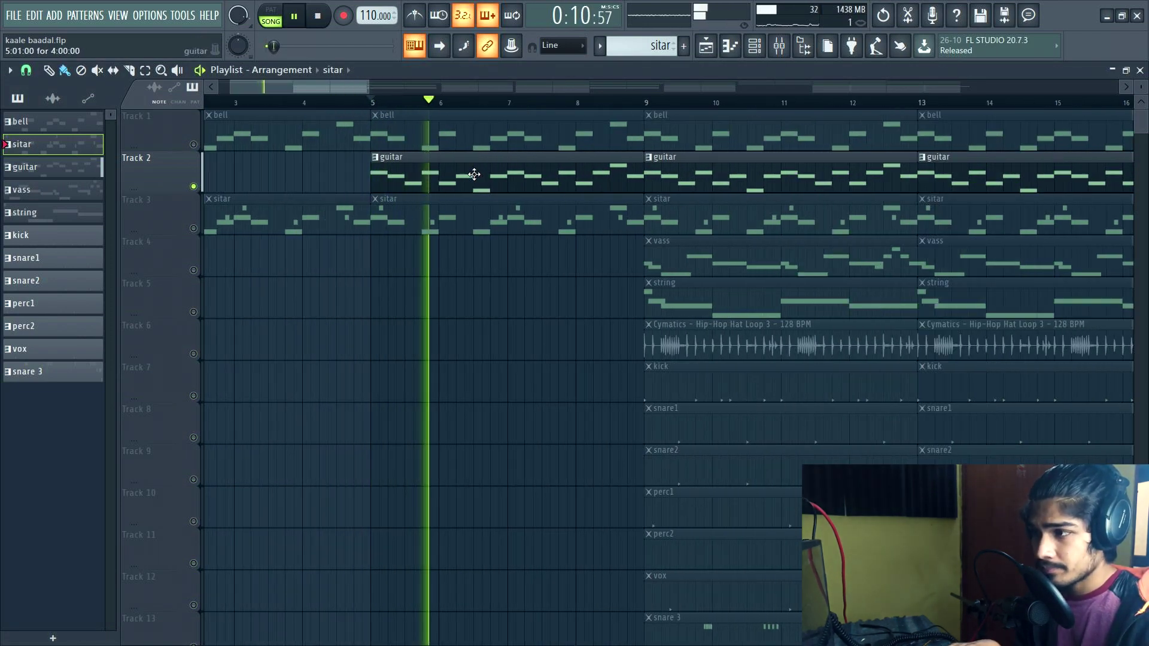
scroll(473, 174, down, 1)
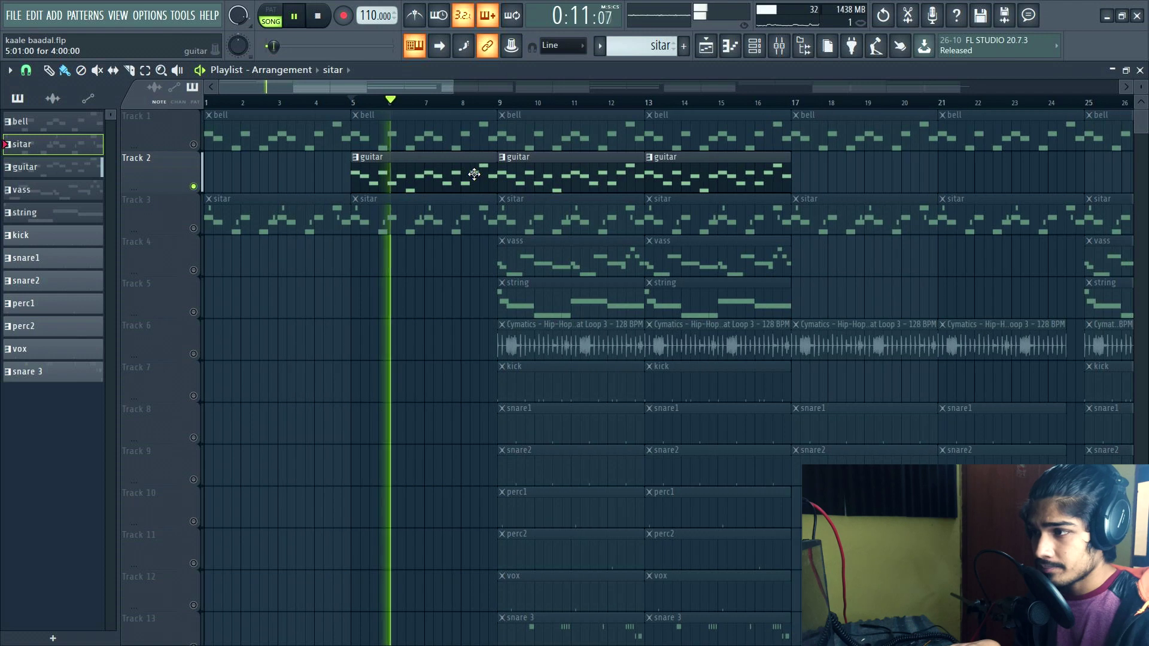
key(space)
- Open the guitar insert's Fruity Parametric EQ 2, then close it and the mixer
click(778, 47)
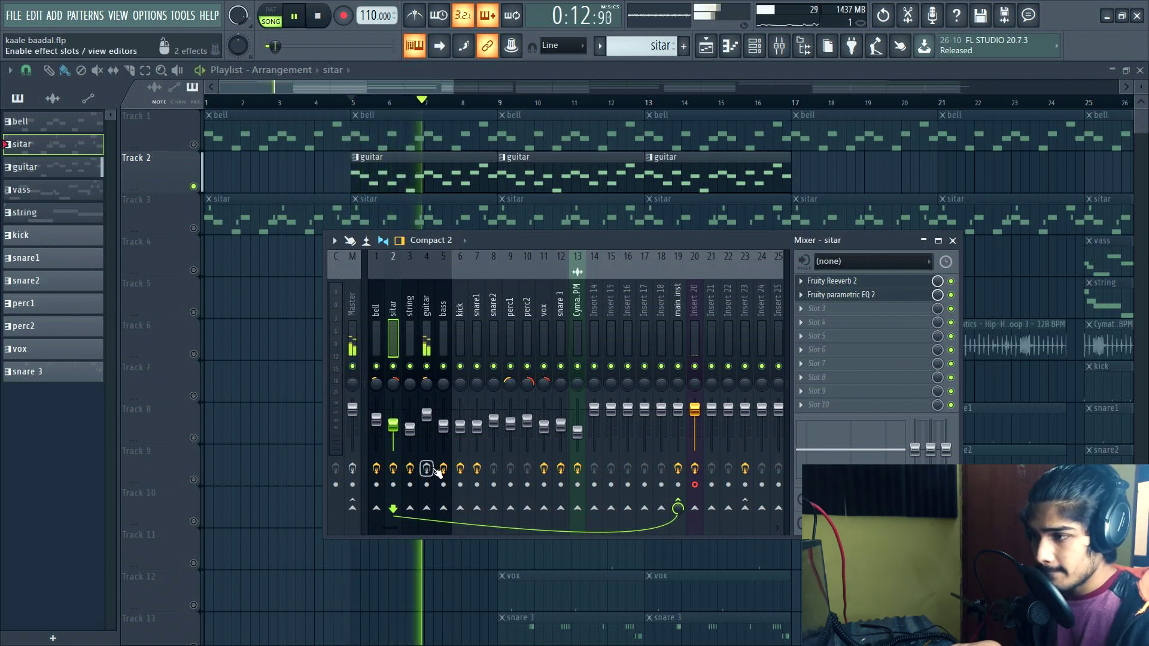
key(space)
click(431, 278)
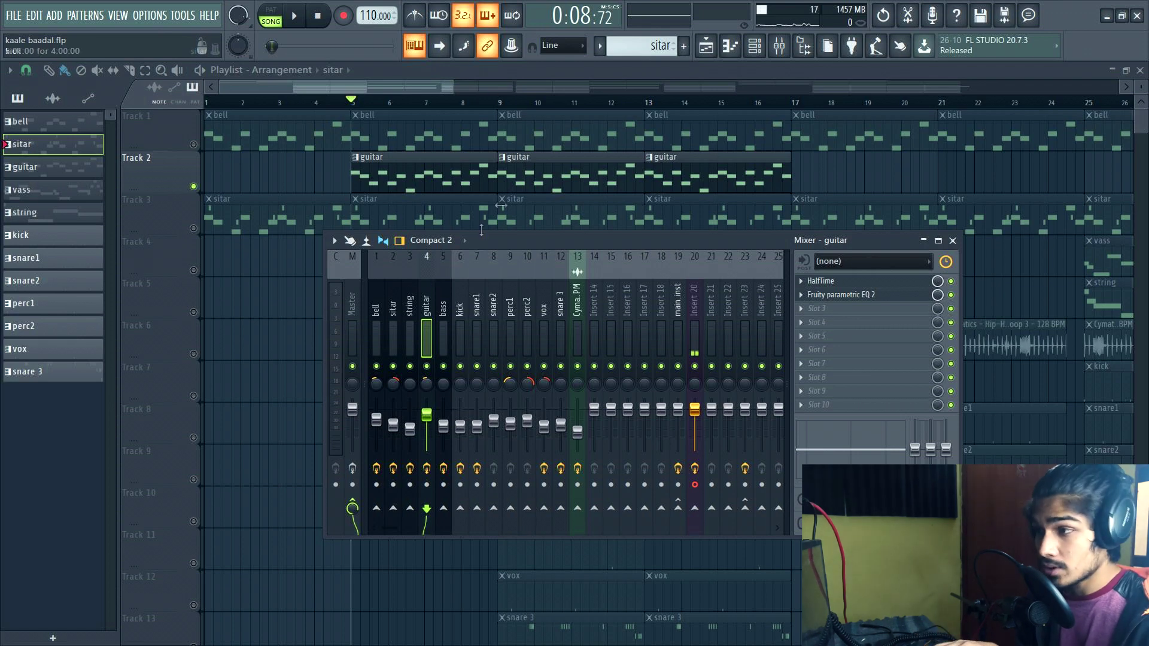
click(854, 296)
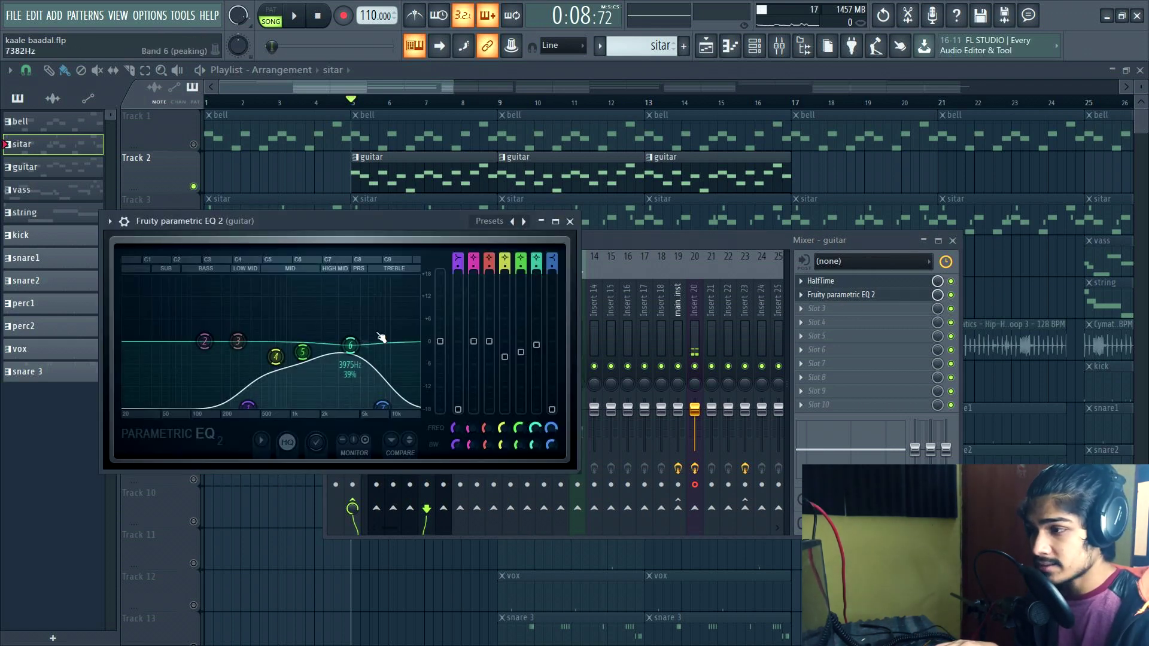
click(570, 222)
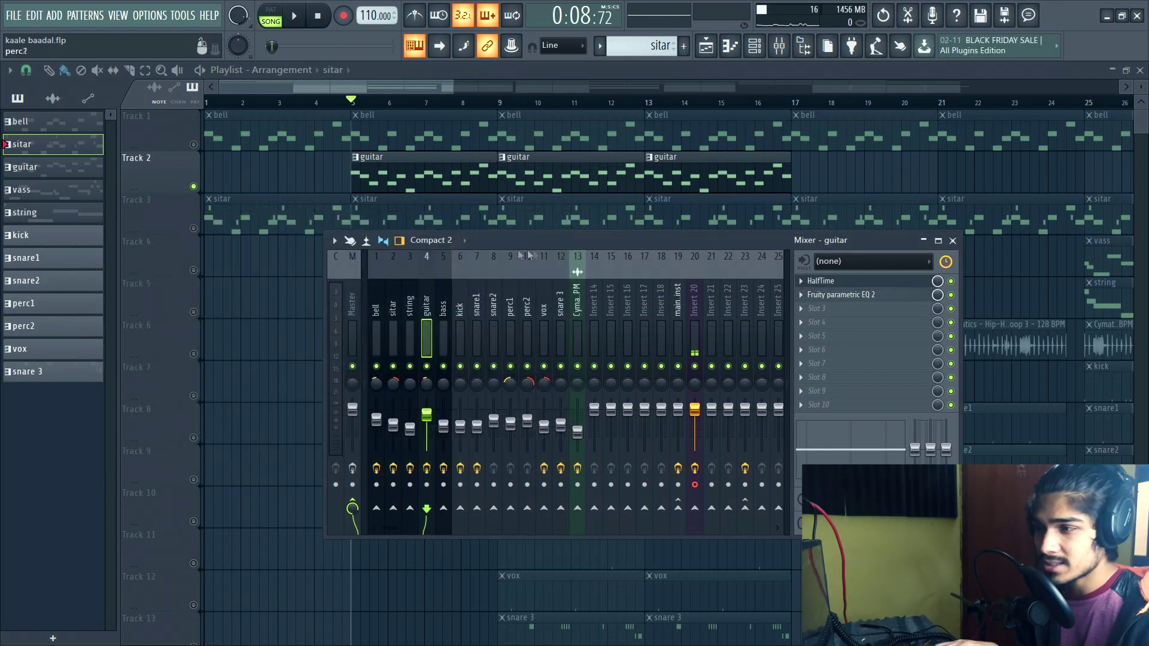
key(F9)
- Open the mixer and play the song to audition the bass insert
scroll(448, 103, down, 3)
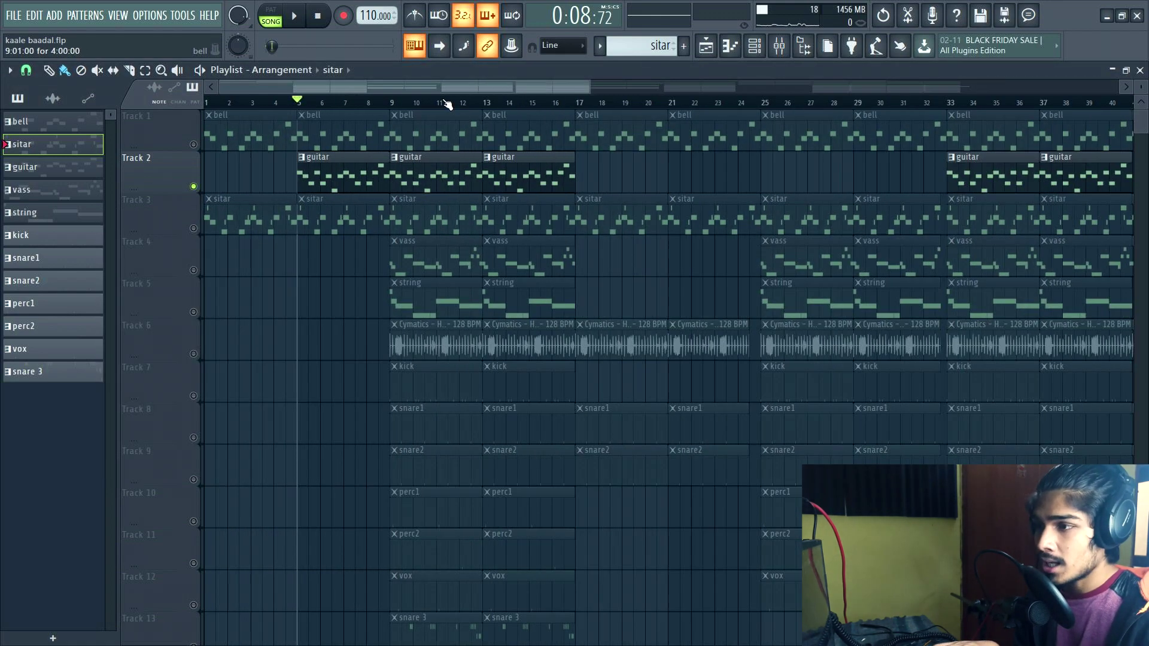
scroll(421, 125, up, 5)
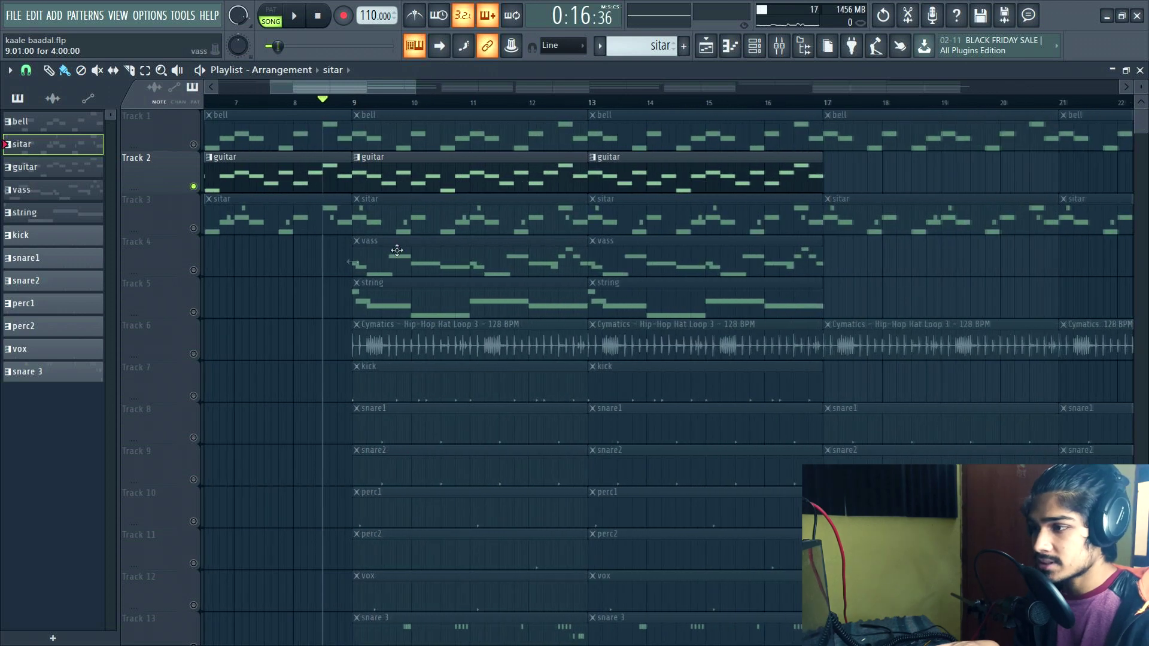
scroll(427, 216, up, 2)
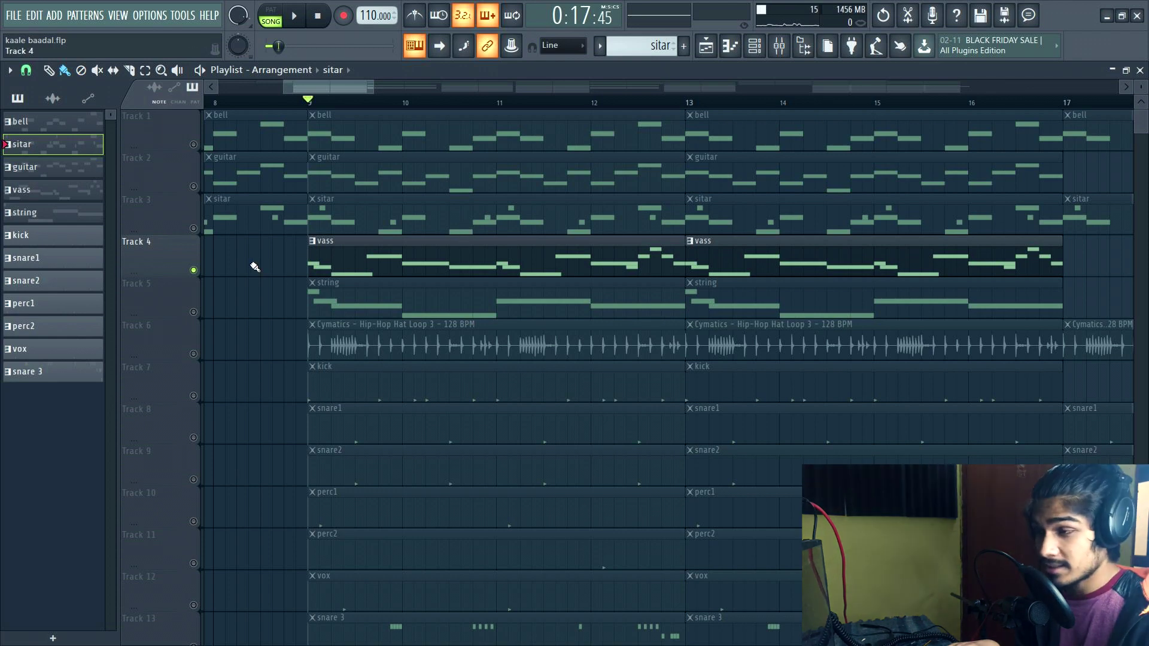
key(F9)
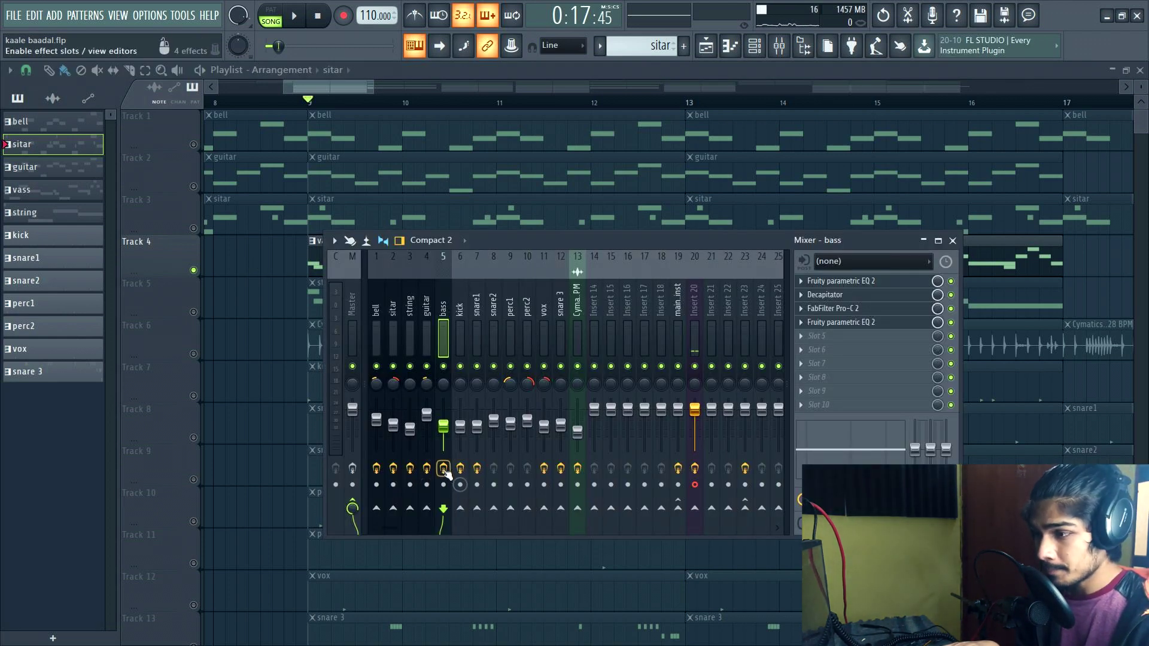
key(space)
click(562, 70)
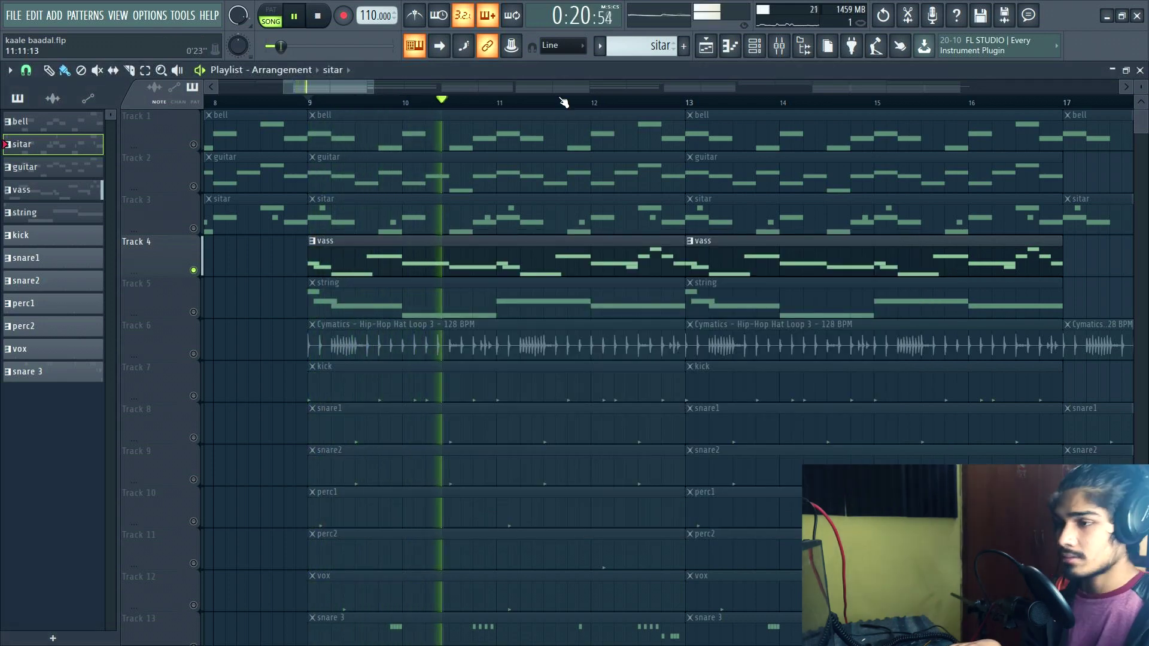
key(space)
key(F9)
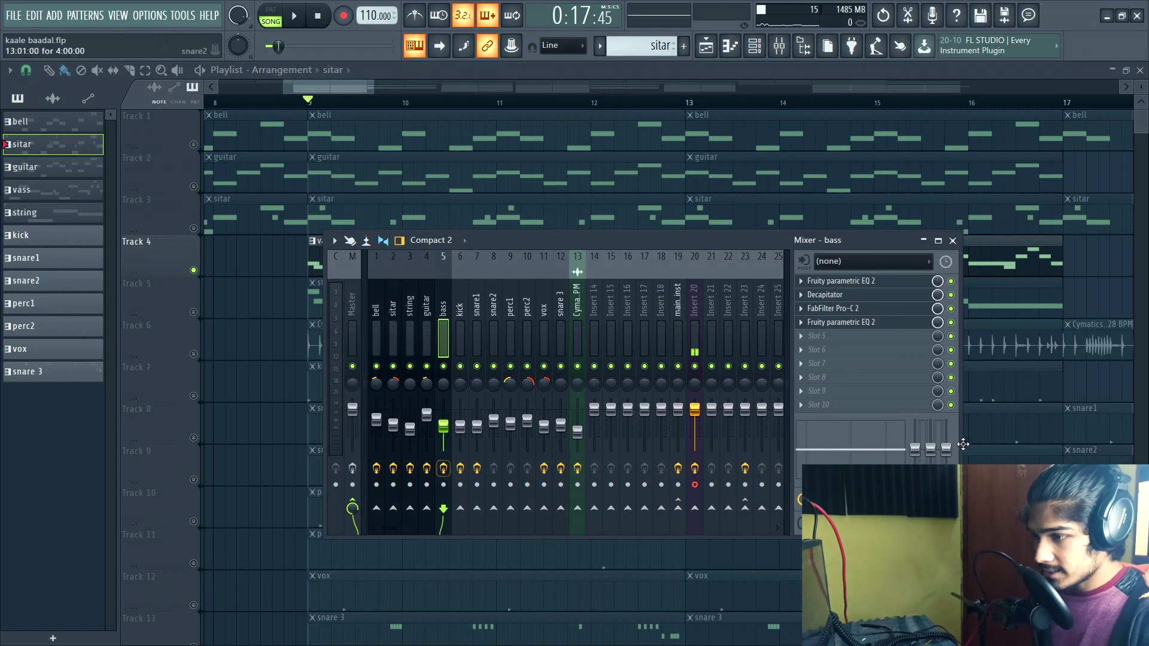
click(295, 20)
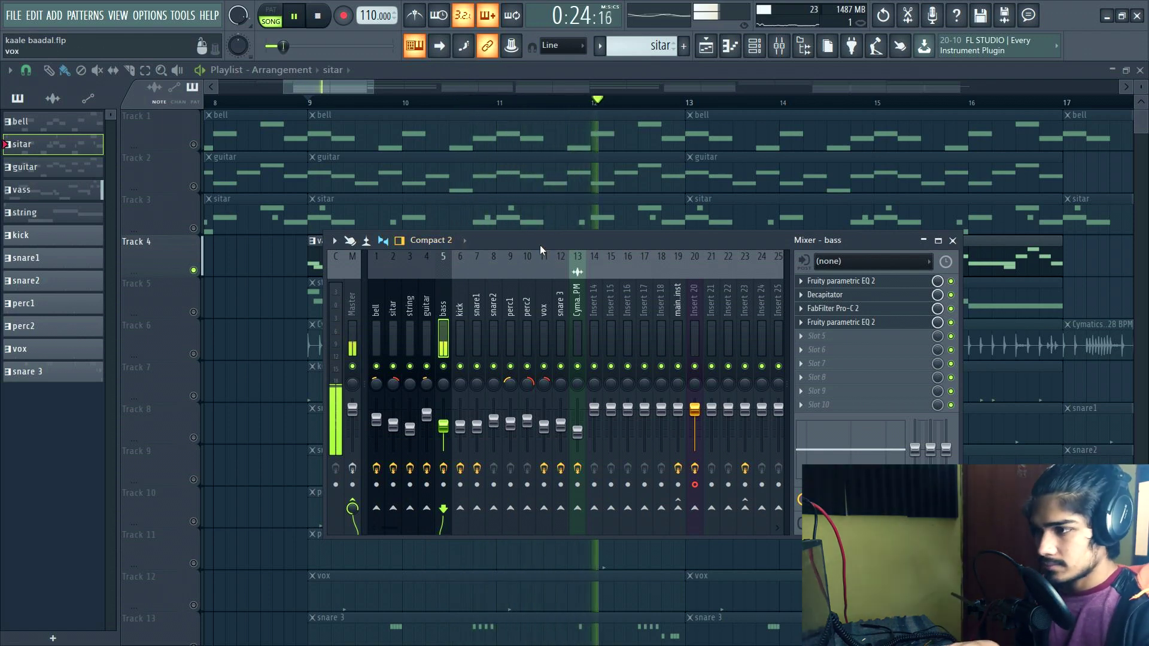
key(space)
- Move the first bass EQ's band 3 to 418Hz and engage Decapitator's Punish mode
click(840, 280)
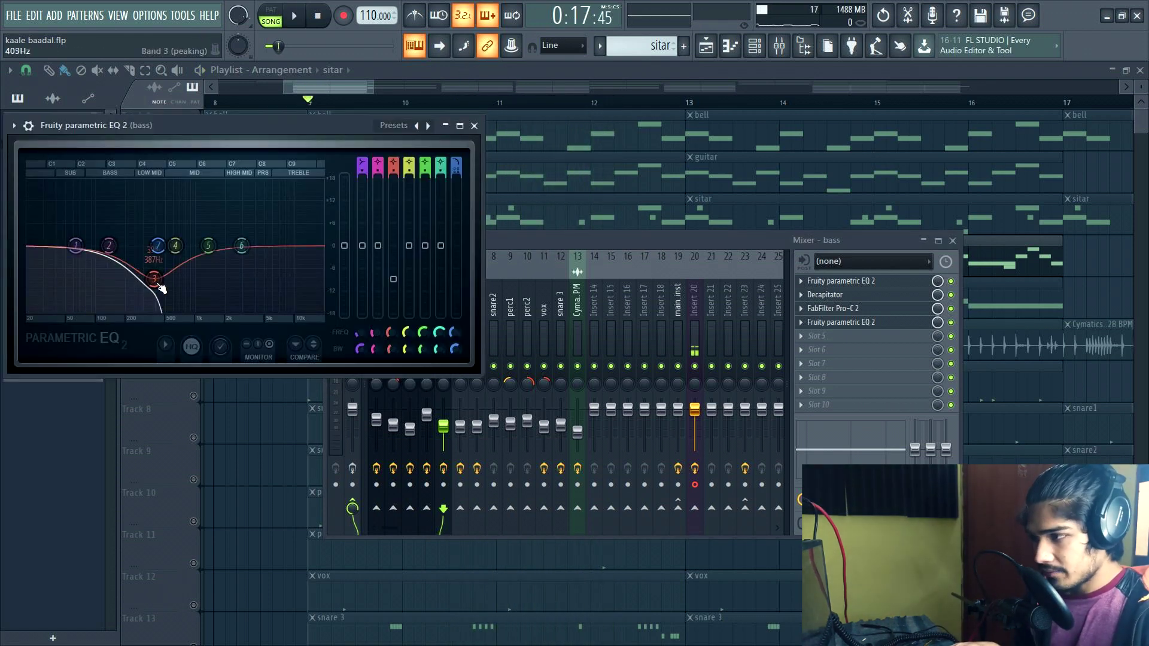
drag(156, 282, 160, 281)
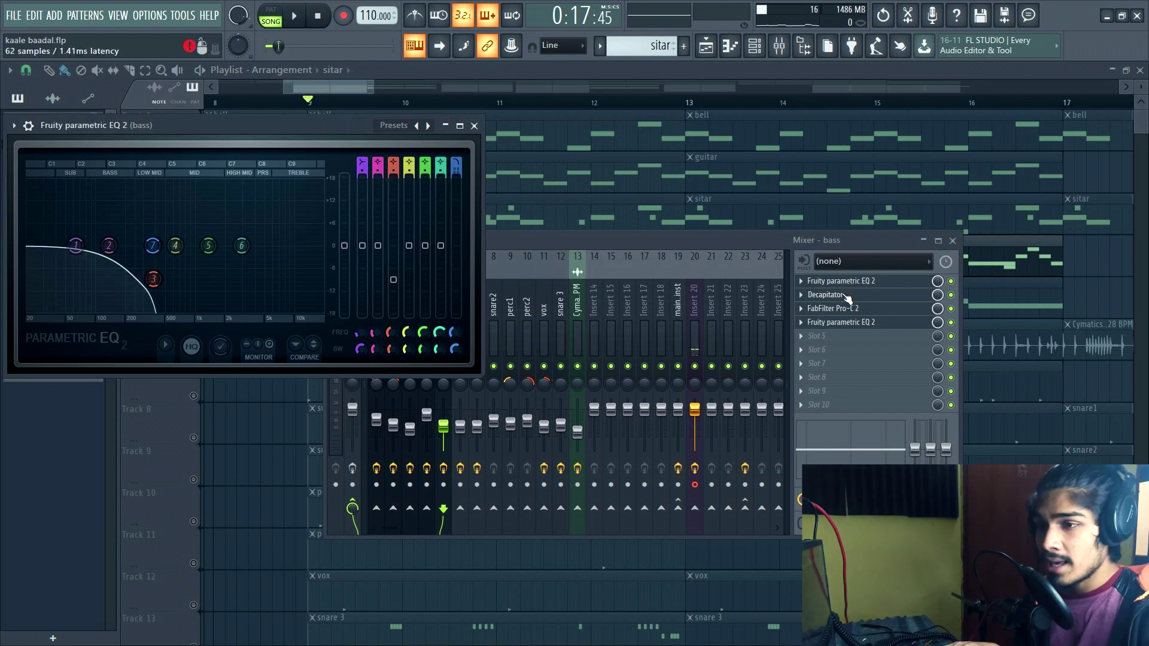
click(825, 294)
drag(405, 261, 404, 255)
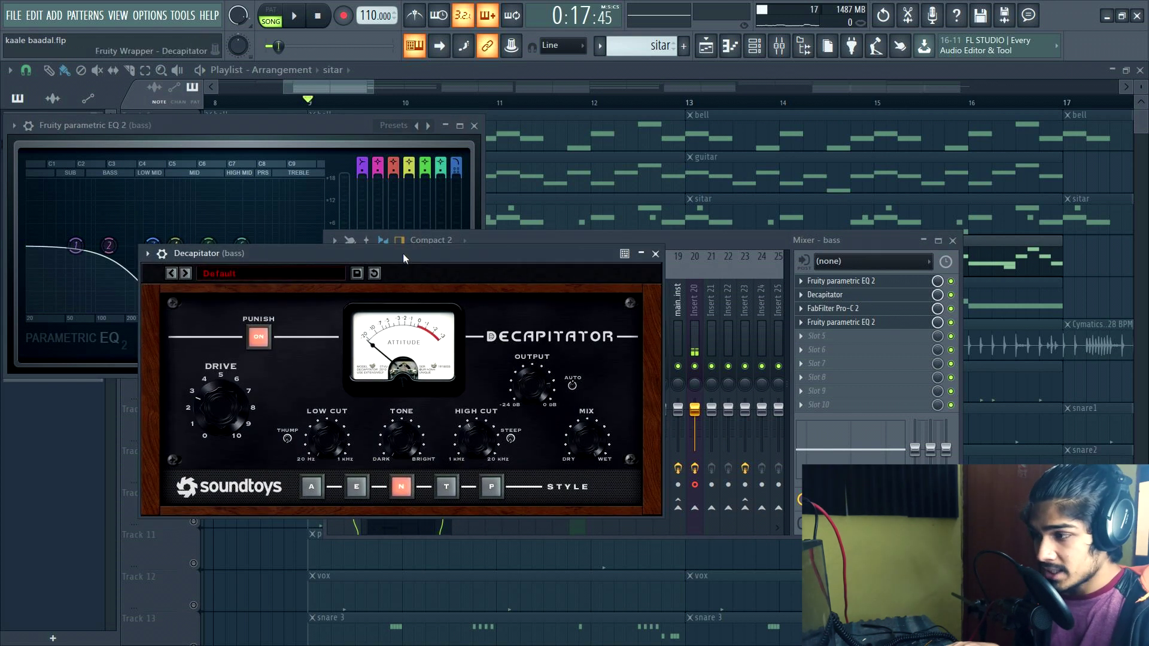
click(259, 338)
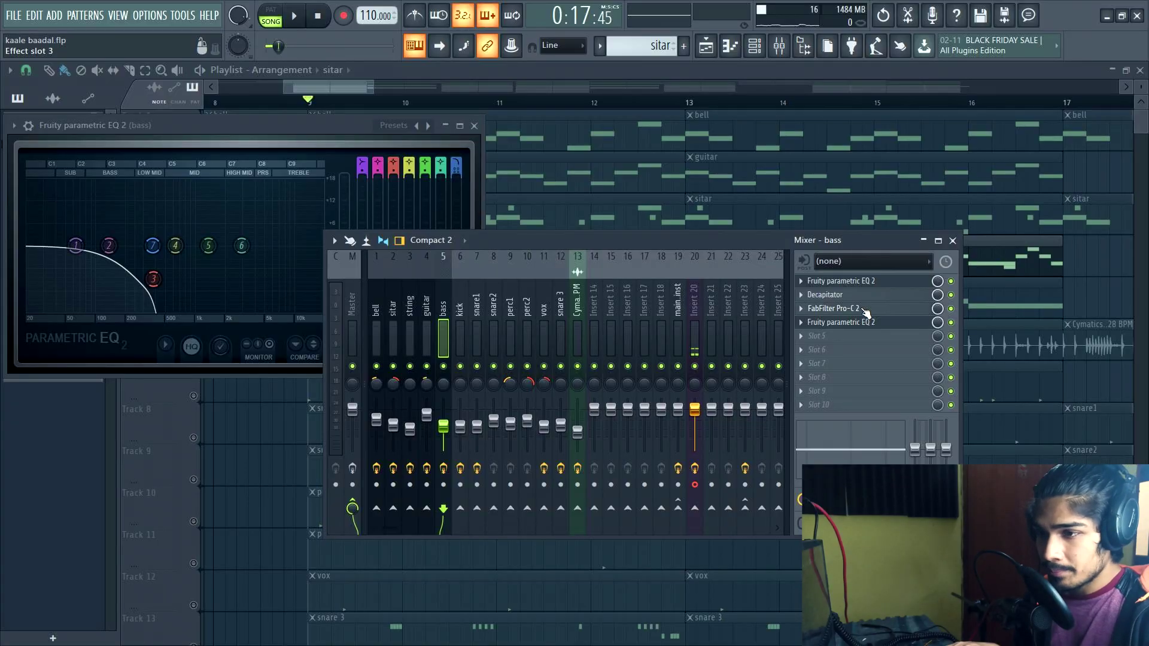
- Pull the second bass EQ's band 2 down to 270Hz, then close both EQ windows
click(894, 325)
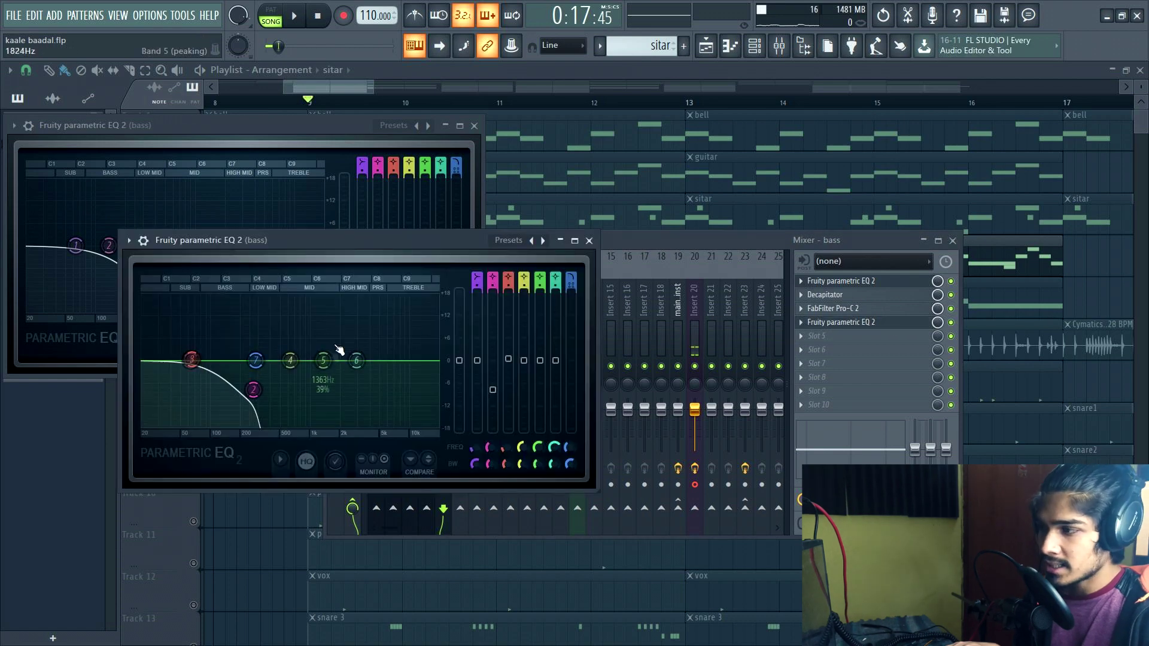
drag(336, 359, 258, 404)
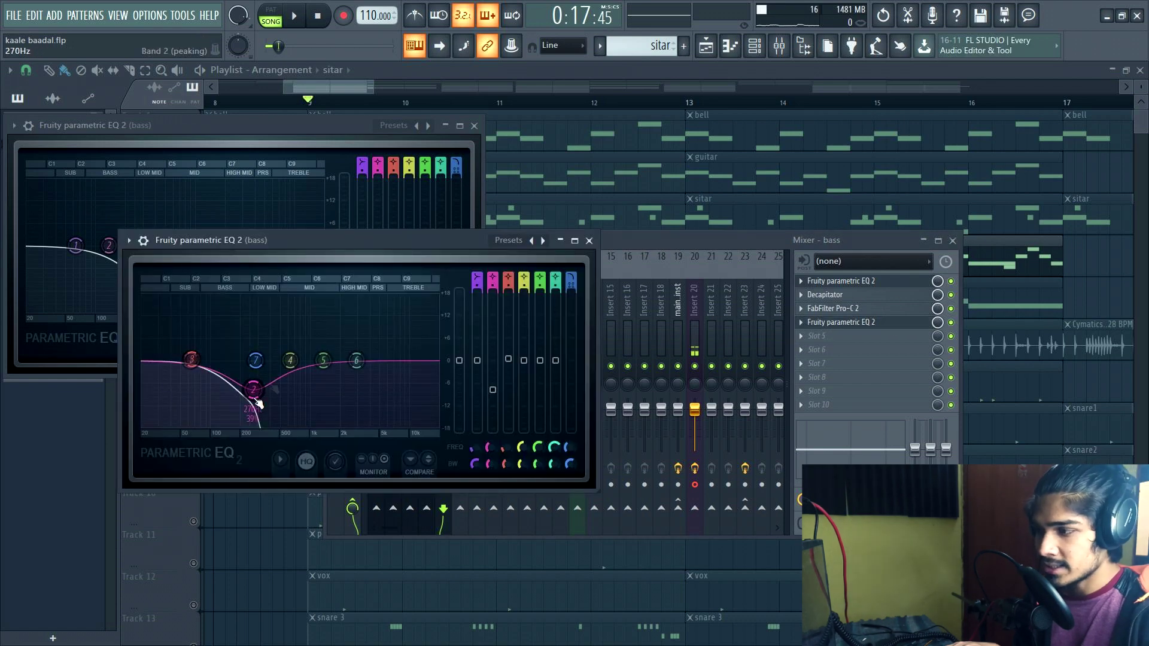
click(590, 240)
click(474, 125)
key(F9)
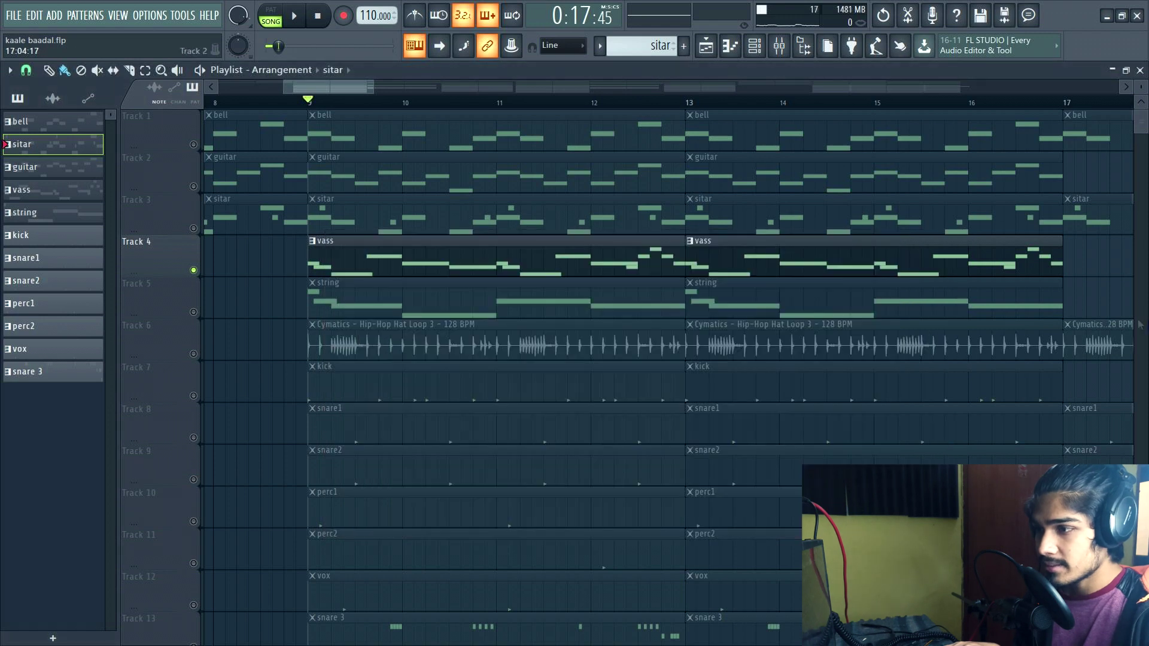
click(194, 317)
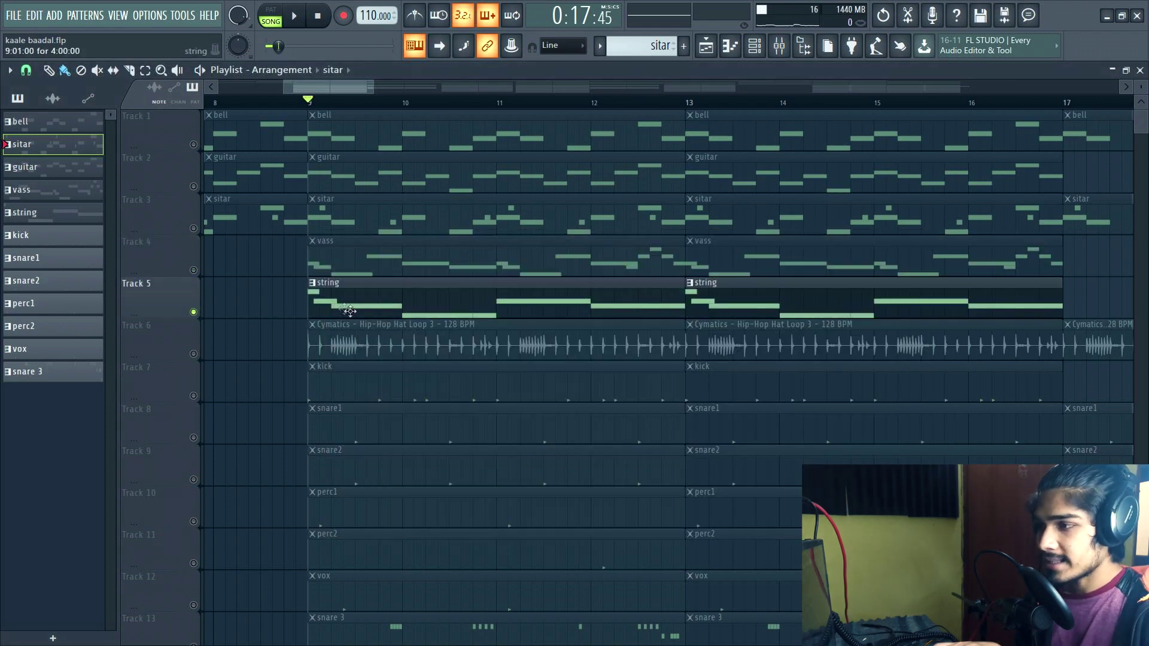
scroll(295, 298, up, 3)
scroll(501, 351, down, 3)
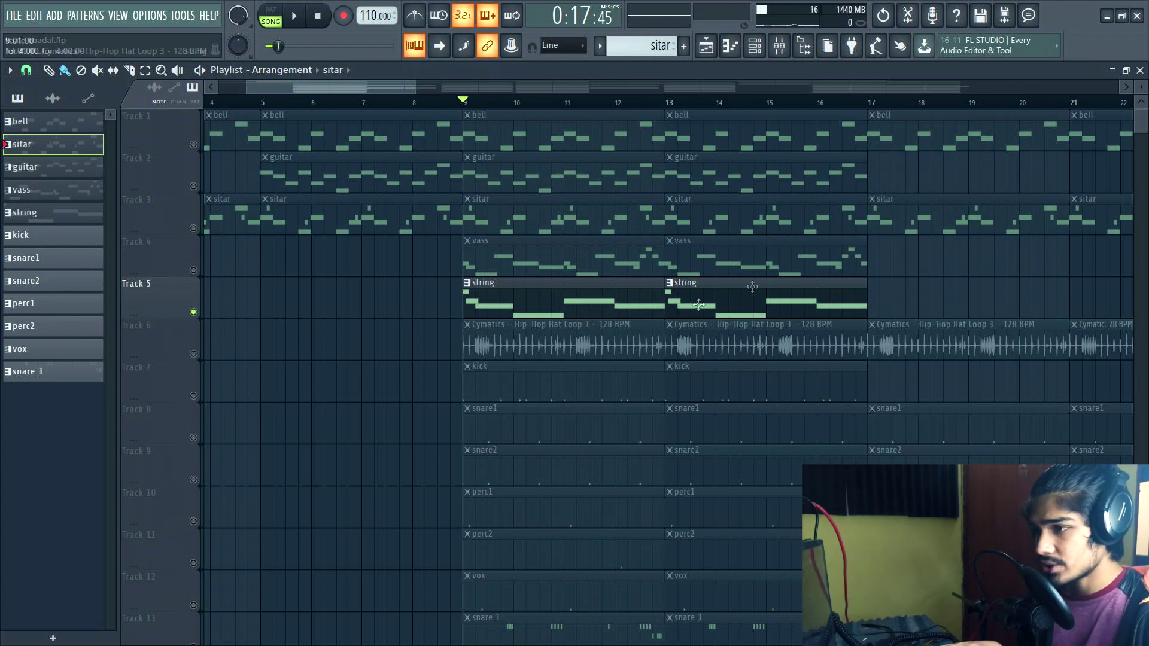
scroll(699, 305, up, 2)
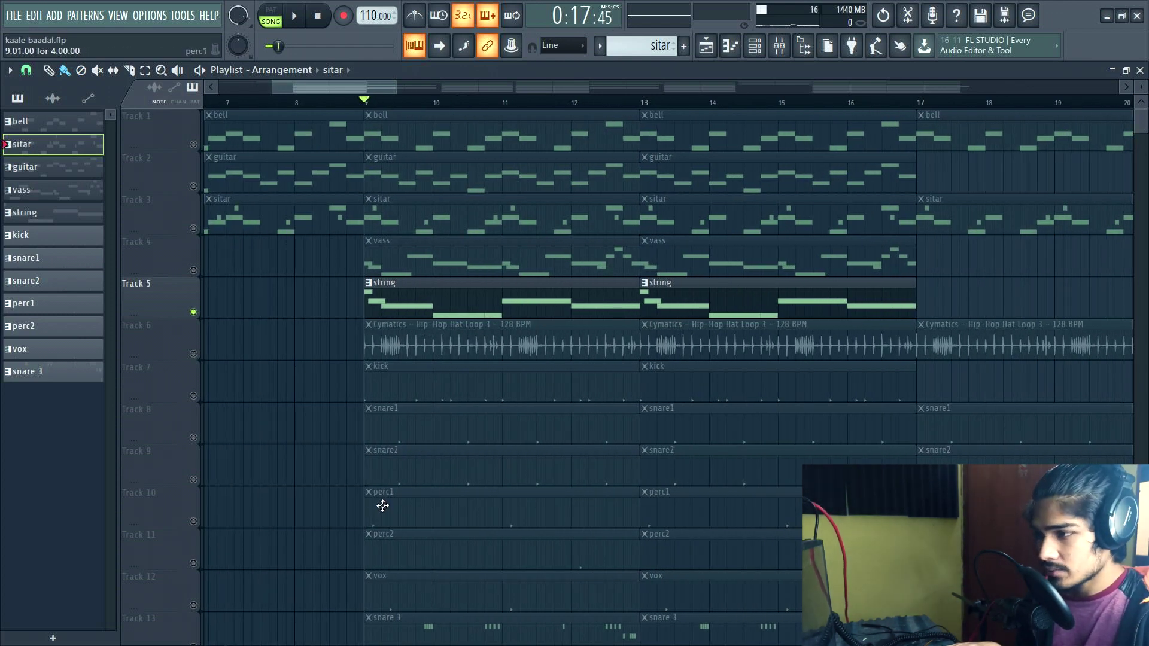
key(space)
key(F9)
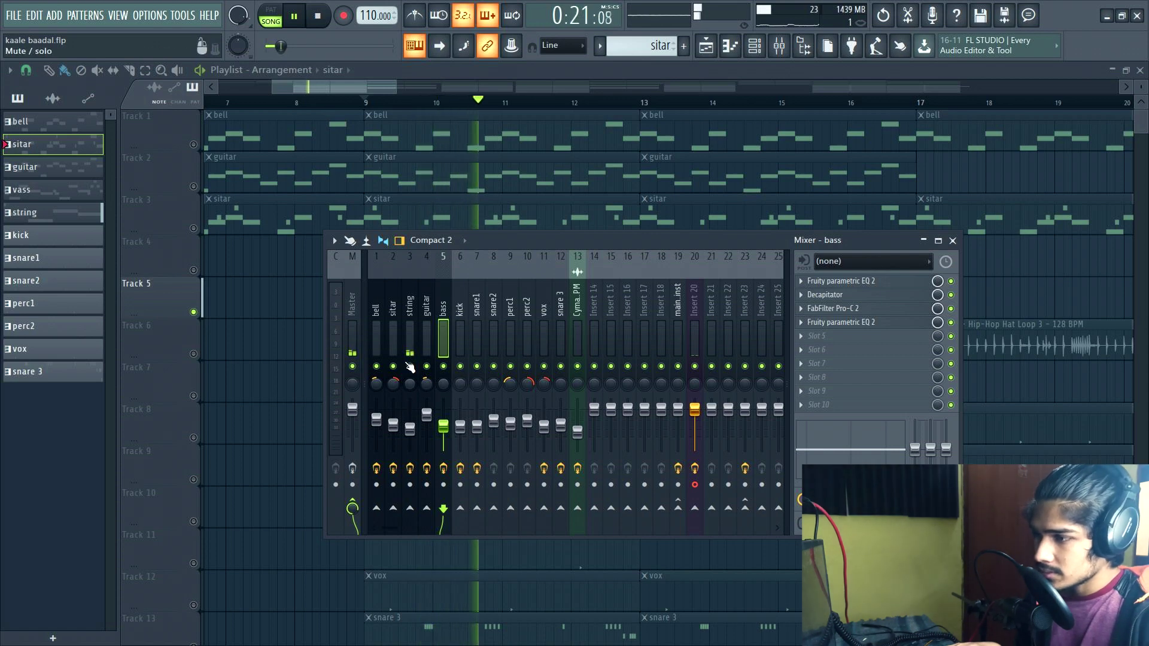
click(416, 473)
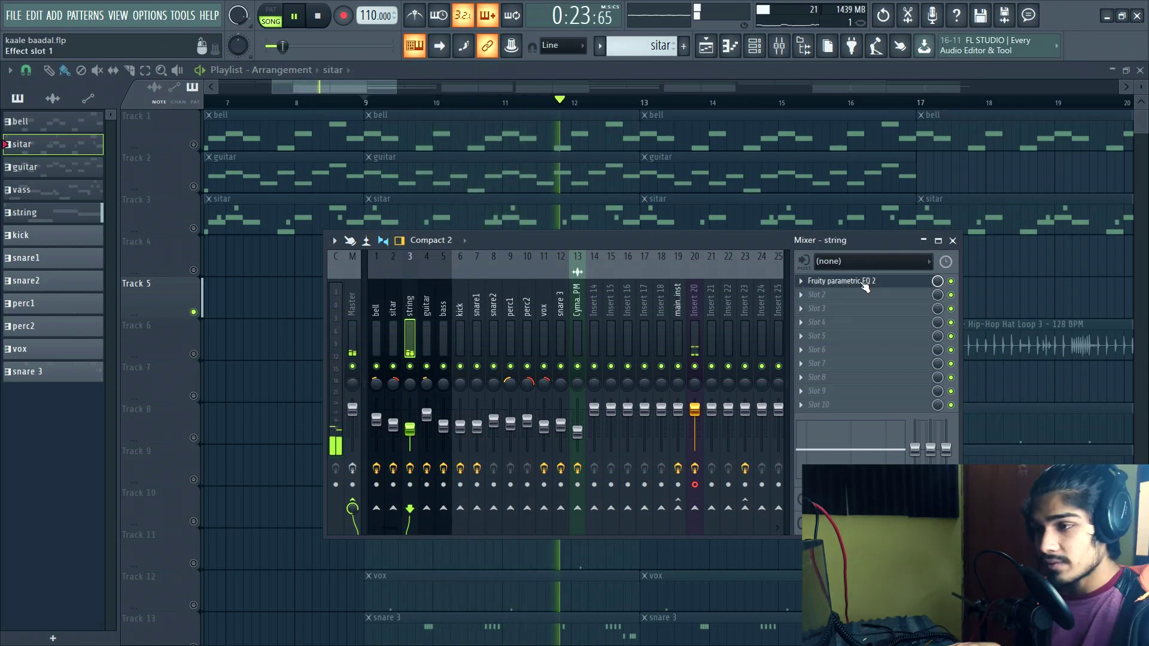
click(865, 284)
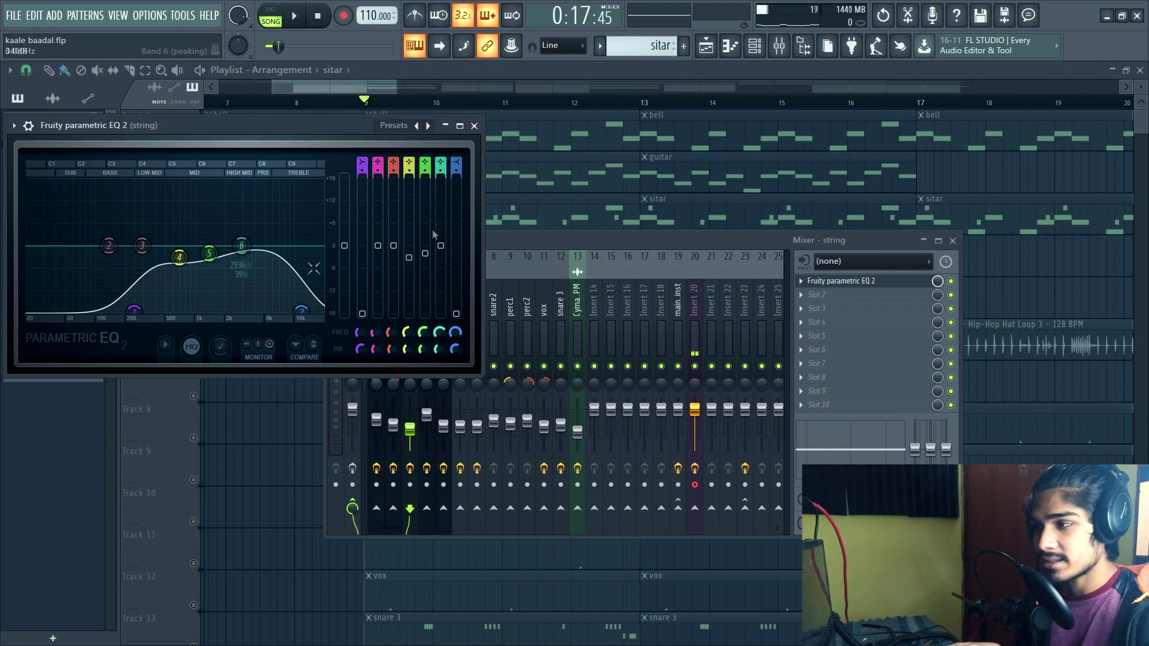
click(497, 73)
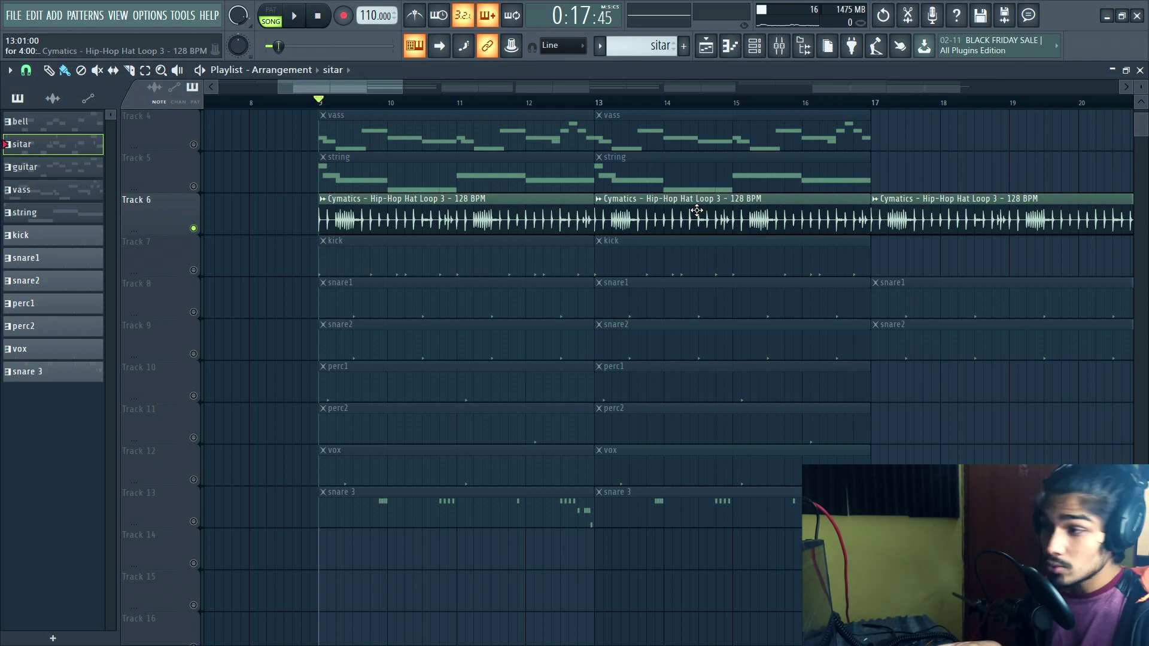
- Solo the kick on Track 7, unmute Tracks 8–13 (snares, percs, vox) and play
key(space)
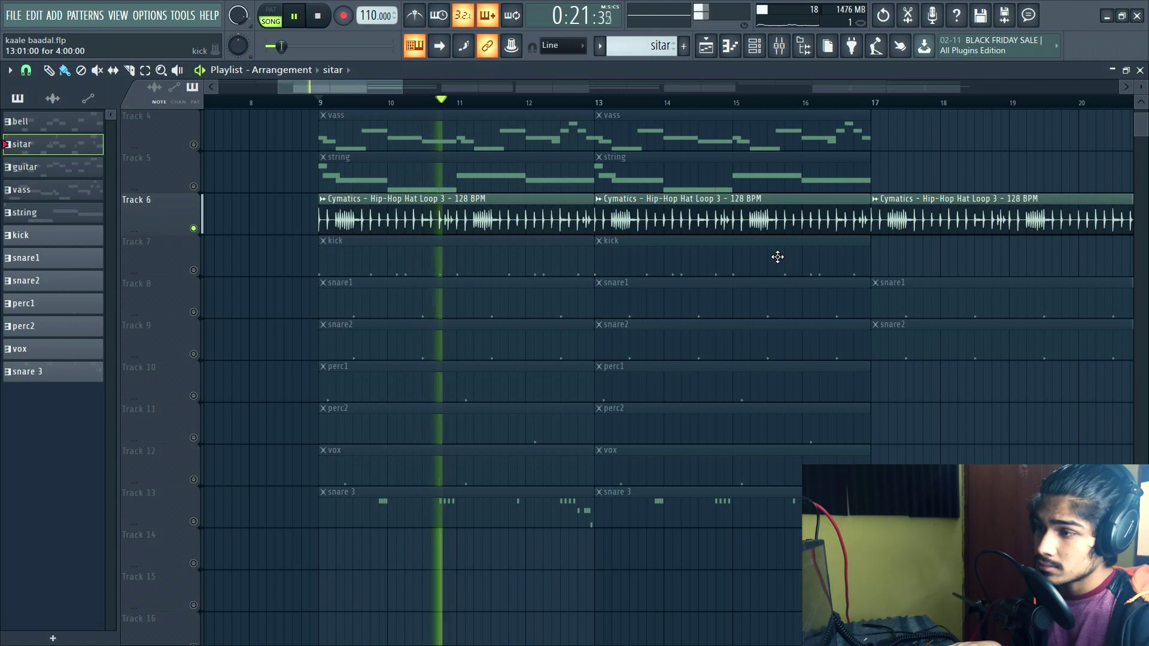
key(space)
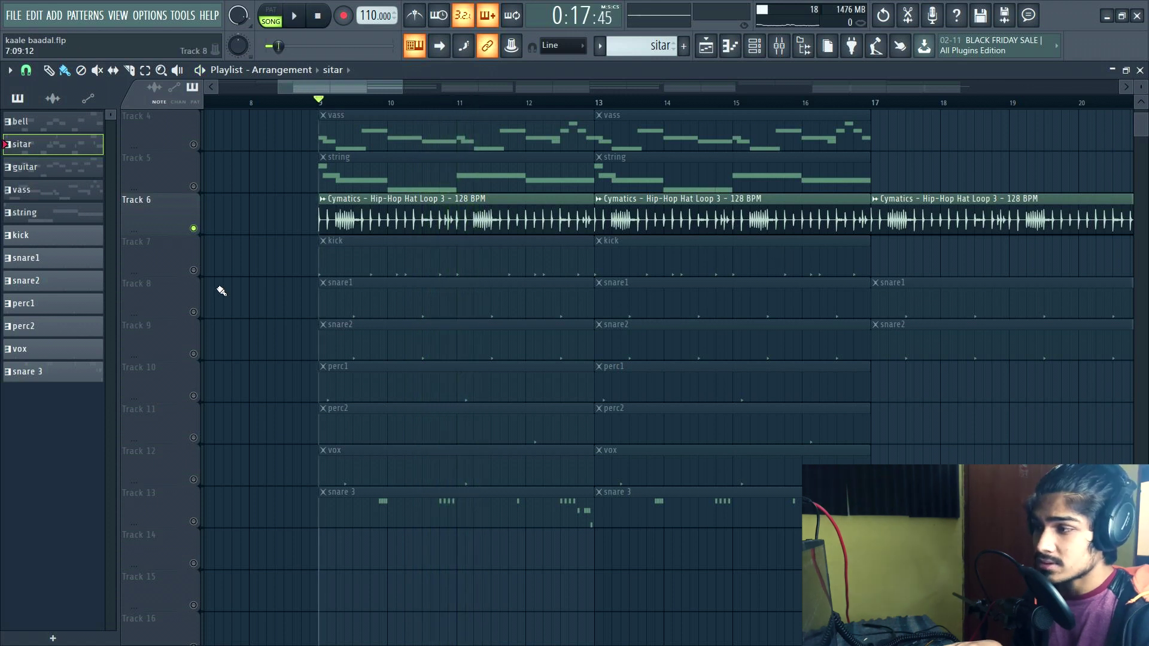
right_click(193, 270)
click(193, 312)
click(194, 354)
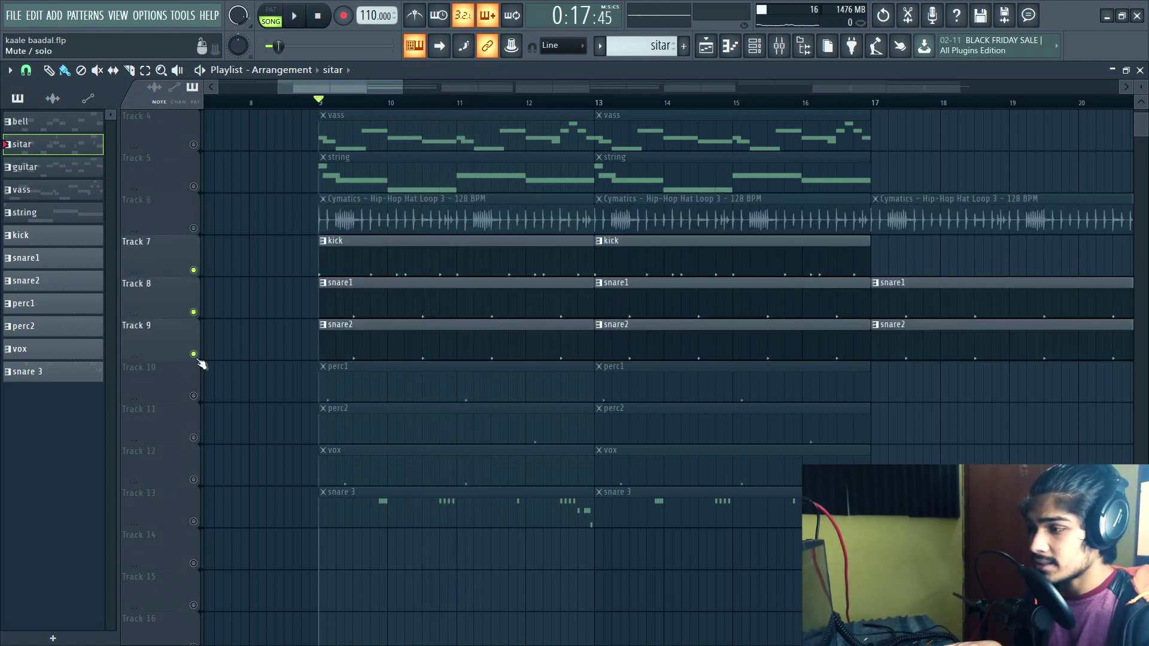
click(193, 396)
click(193, 437)
click(193, 479)
click(193, 521)
key(space)
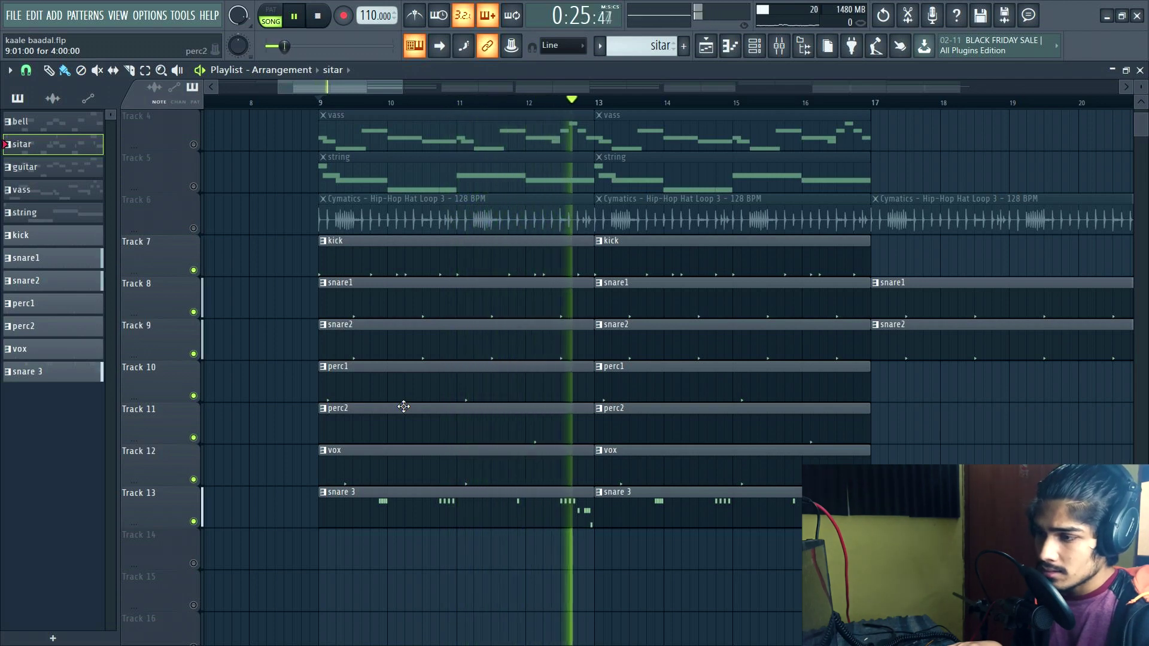
key(space)
- Unmute Track 4 (vass), Track 6 (hat loop) and Track 1 (bell) during playback
scroll(347, 274, up, 3)
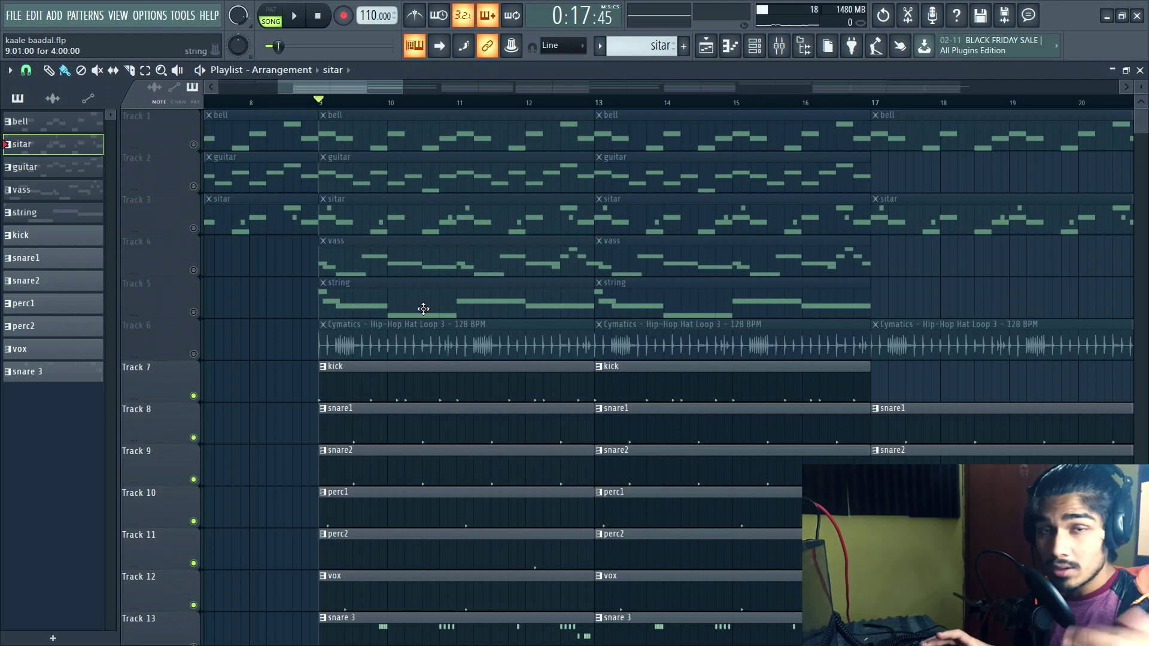
click(193, 270)
click(194, 354)
scroll(534, 206, up, 2)
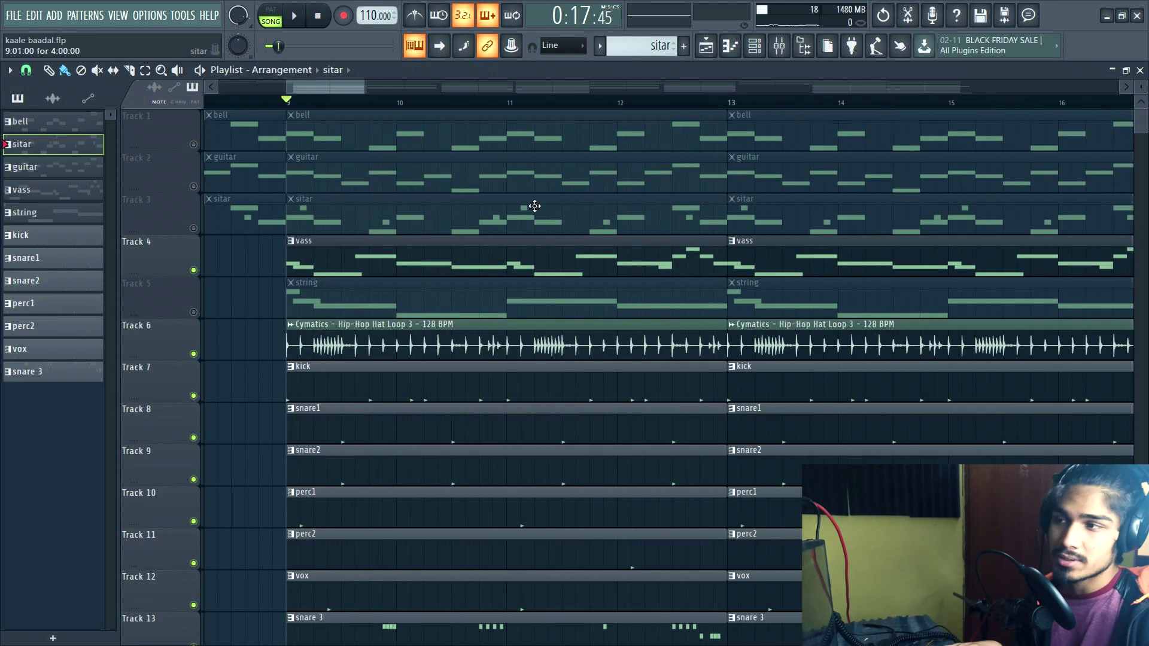
key(space)
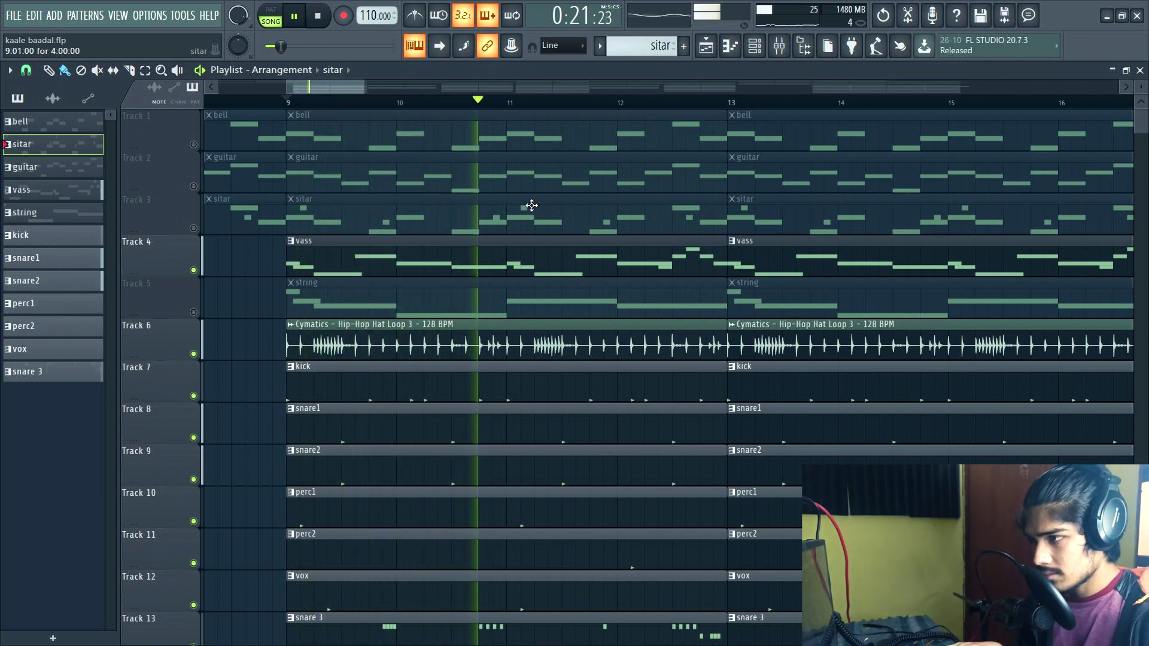
click(193, 144)
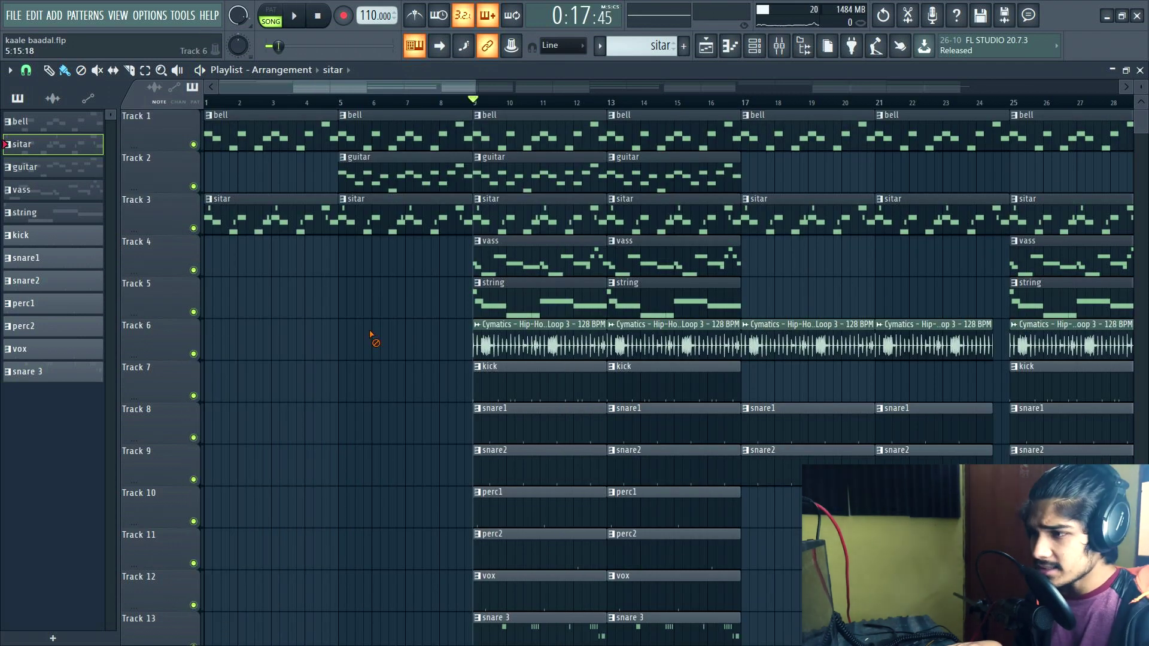
- Solo the kick and play it through its Pro-C 2, WaveShaper and soft clipper plugins, then close all windows
scroll(371, 333, down, 1)
click(197, 357)
right_click(194, 354)
key(F9)
key(space)
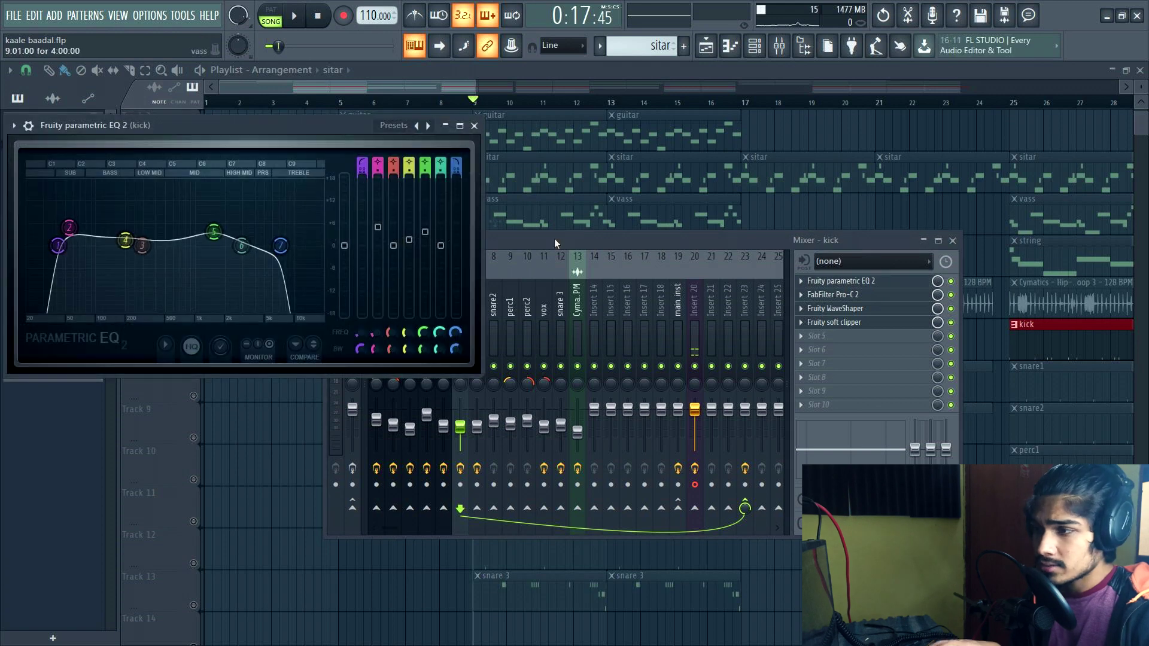
click(858, 295)
click(857, 311)
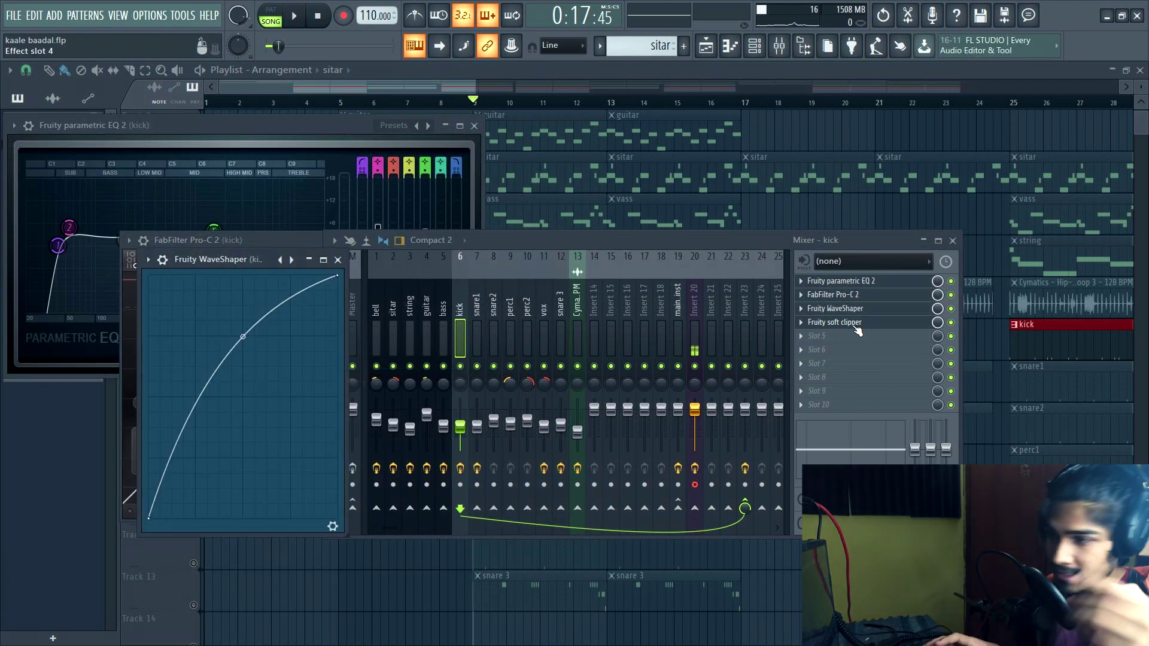
click(852, 324)
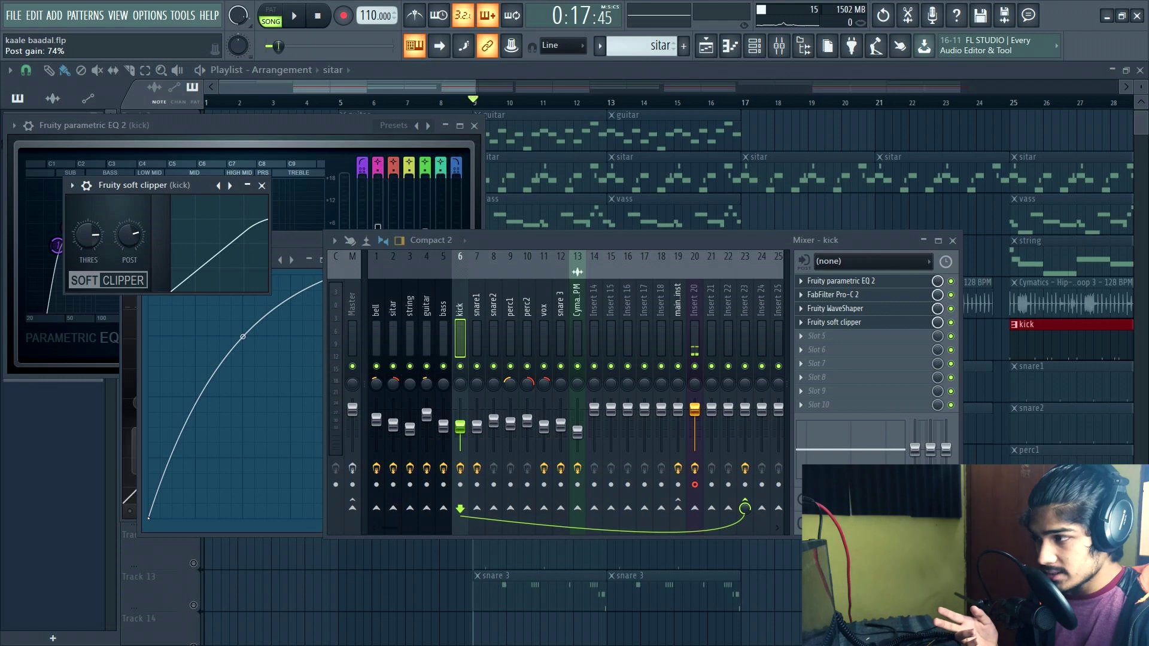
key(F12)
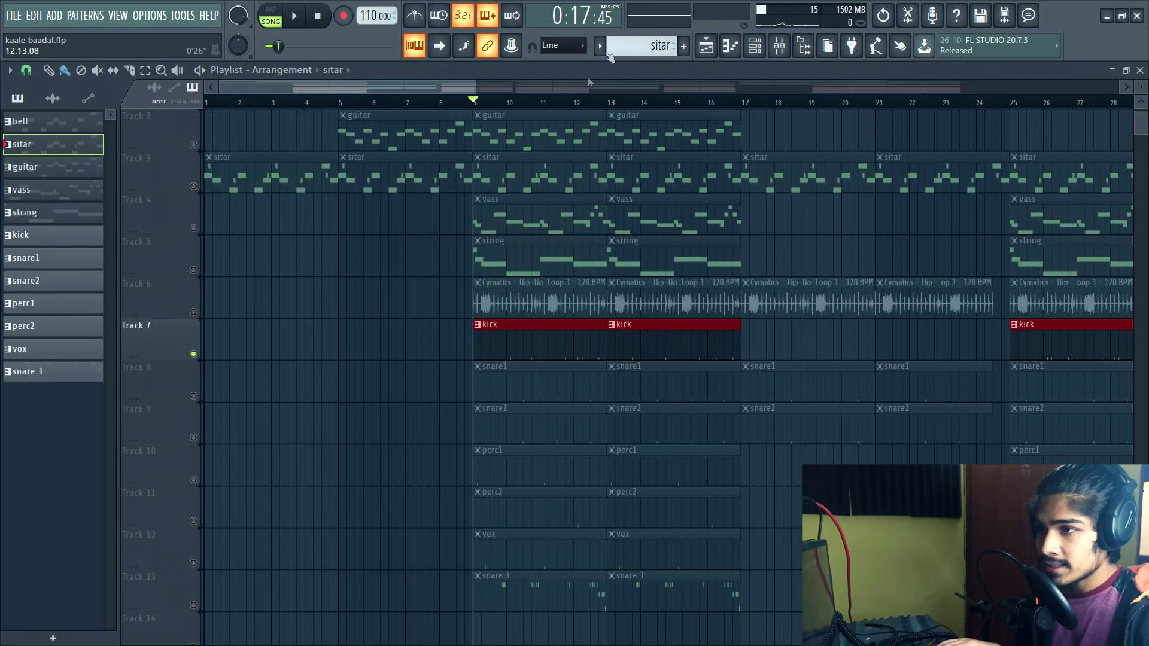
- Open the Channel rack with the kick settings, then view the perc1 insert's effects in the mixer
click(754, 52)
click(188, 195)
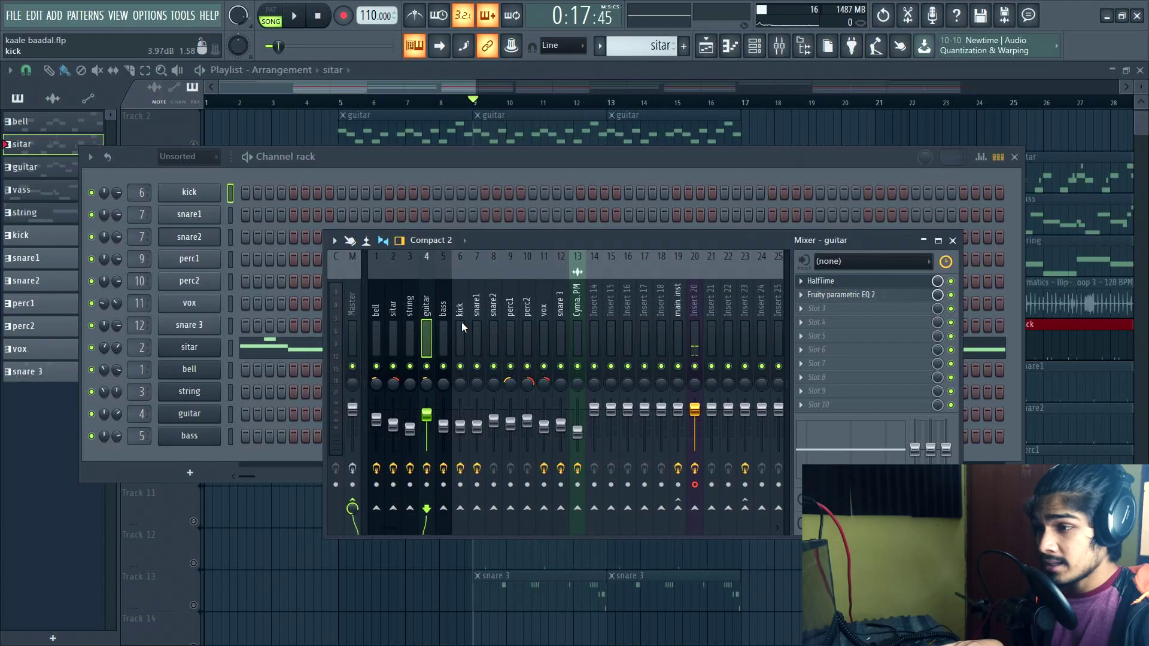
click(510, 326)
- Browse the perc2, vox, snare 3 and kick inserts' effect chains
click(528, 328)
click(542, 330)
click(551, 332)
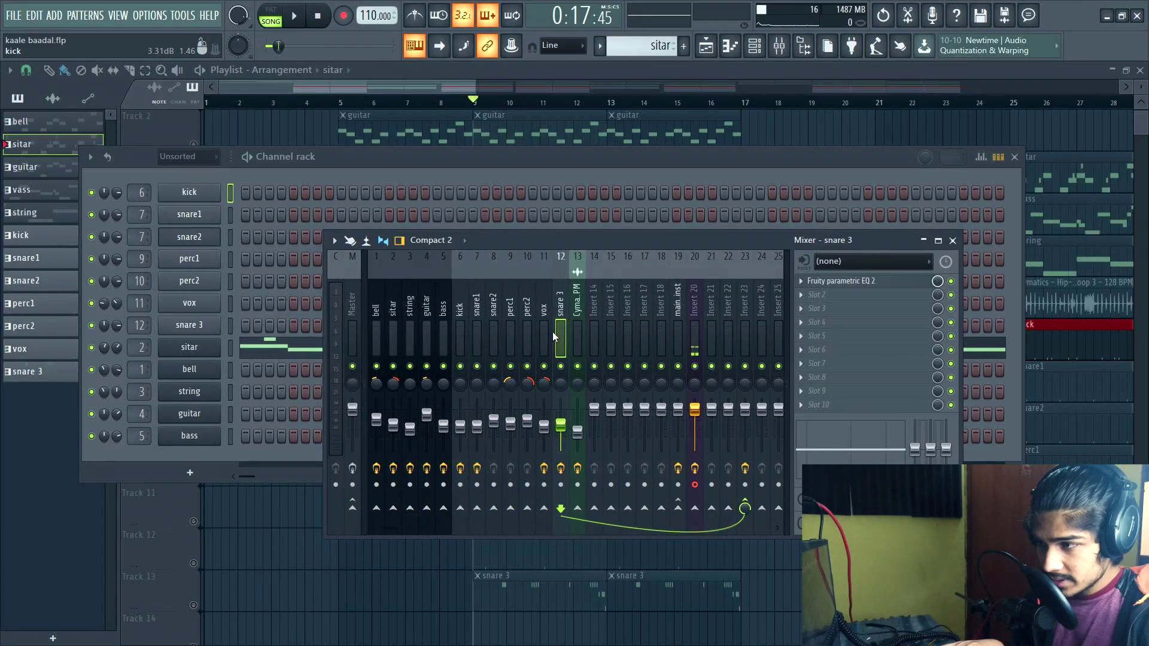
click(460, 328)
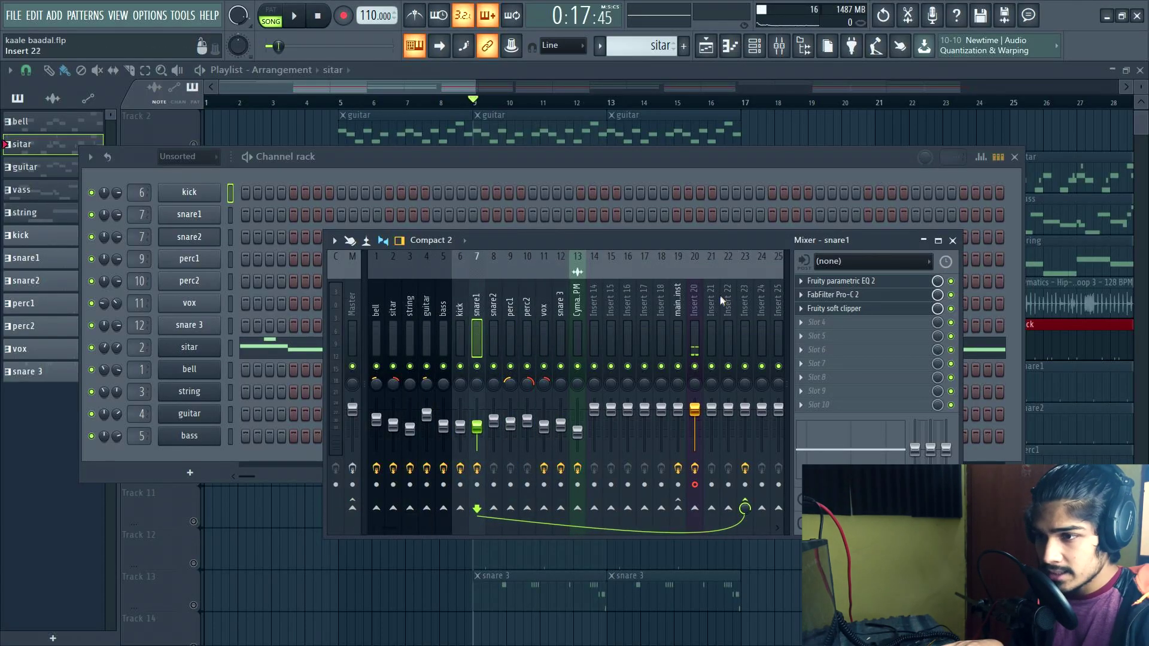
- Check snare1's EQ 2 and Pro-C 2, view the perc1 and vox inserts, then close everything
click(869, 284)
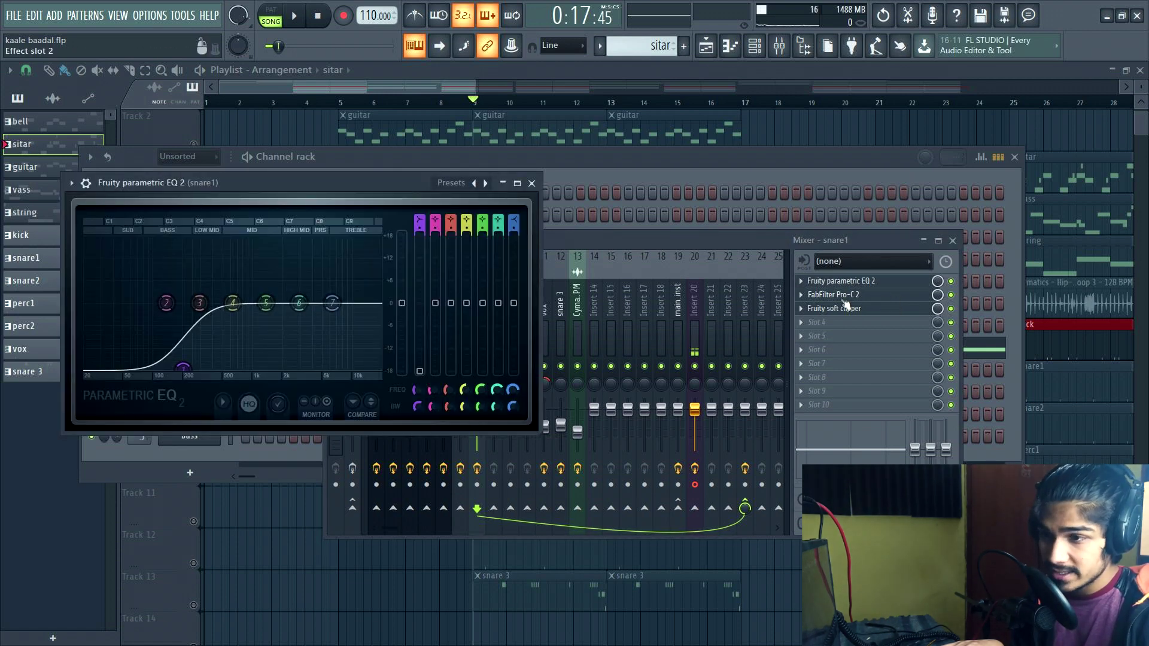
click(869, 281)
click(862, 295)
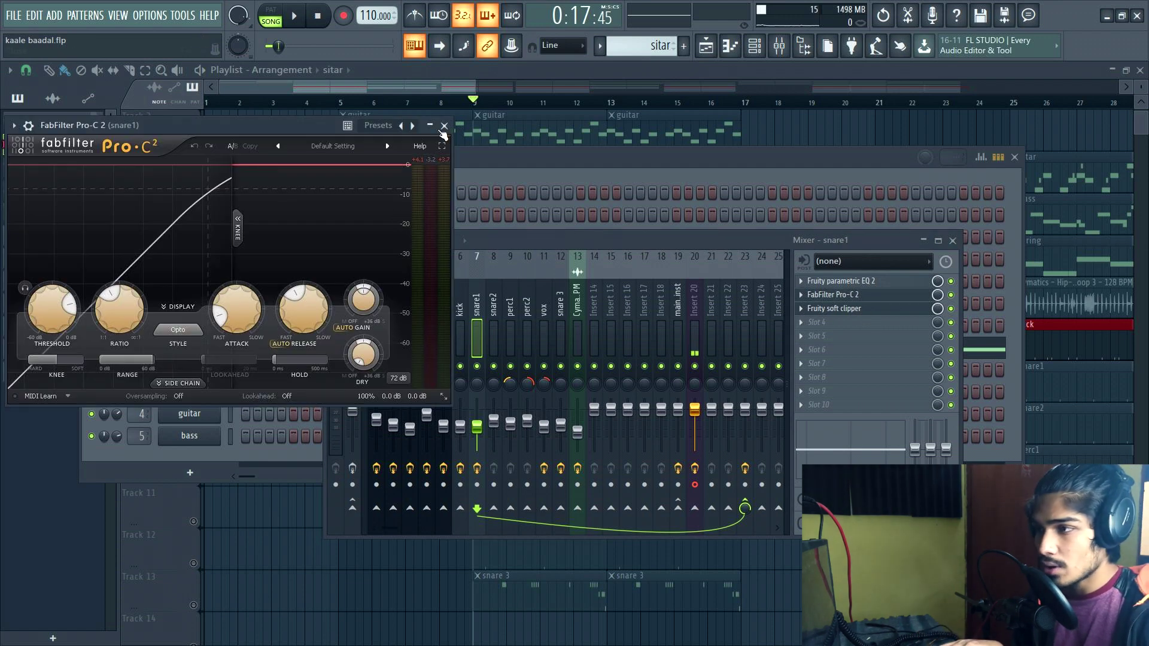
click(444, 126)
click(511, 335)
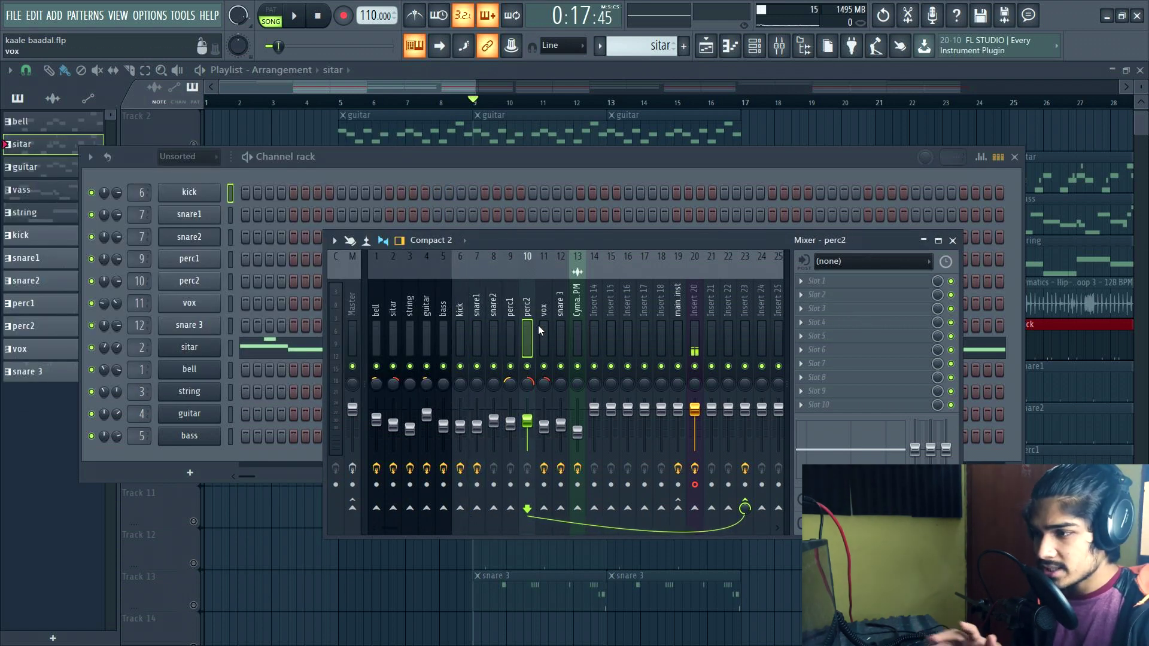
click(542, 326)
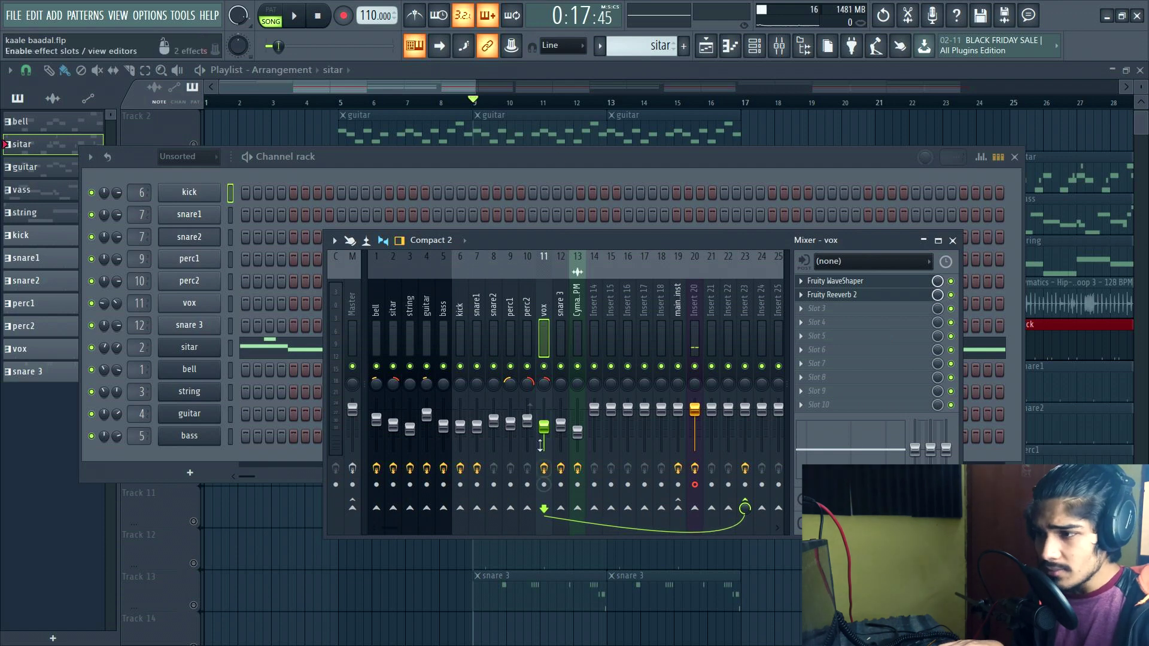
key(F12)
- Select the vox track, Track 12, and briefly play it from bar 9
scroll(332, 383, down, 2)
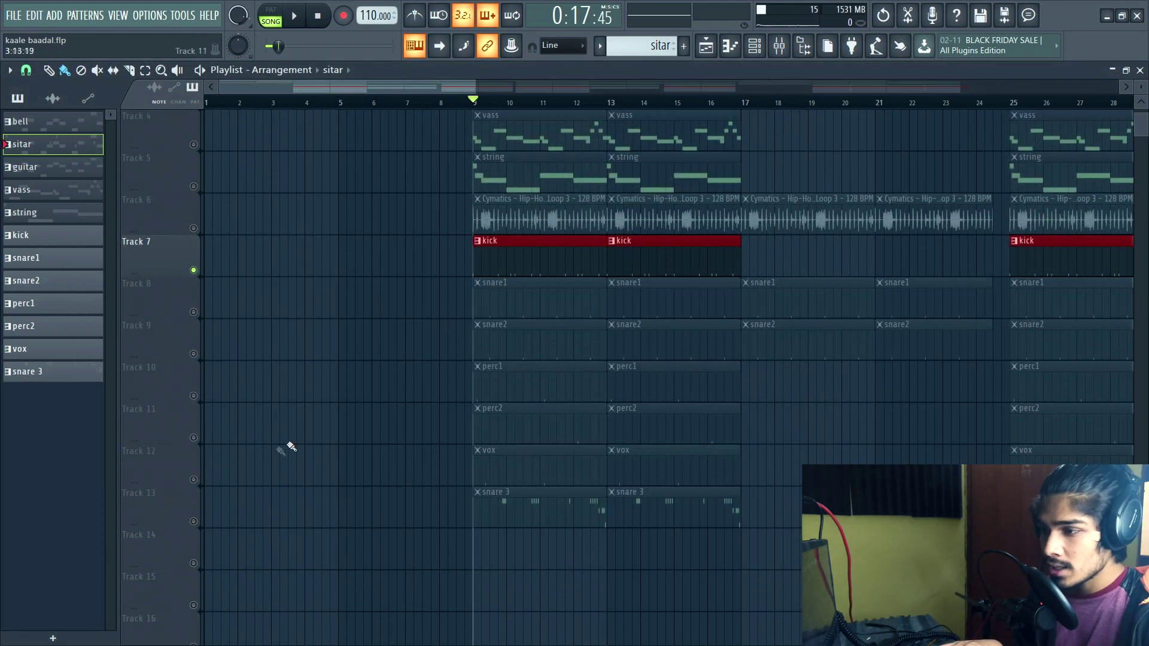
click(196, 483)
scroll(526, 407, up, 3)
key(space)
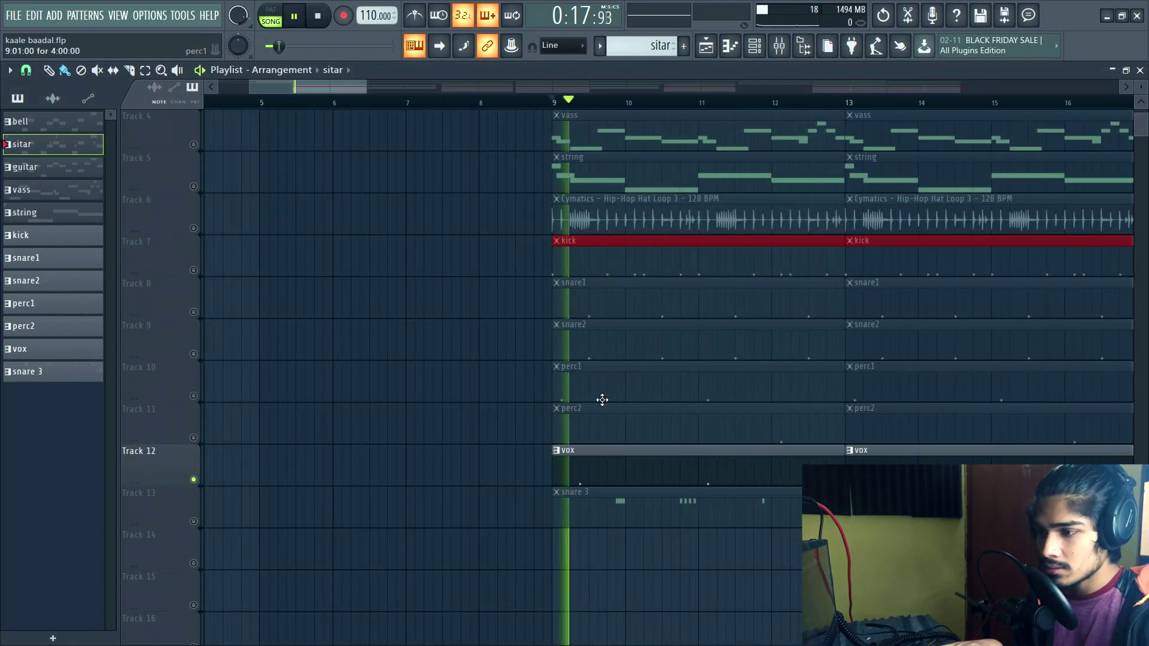
key(space)
- With the Mixer showing, replay the vox part, then open its insert's Fruity WaveShaper
click(783, 49)
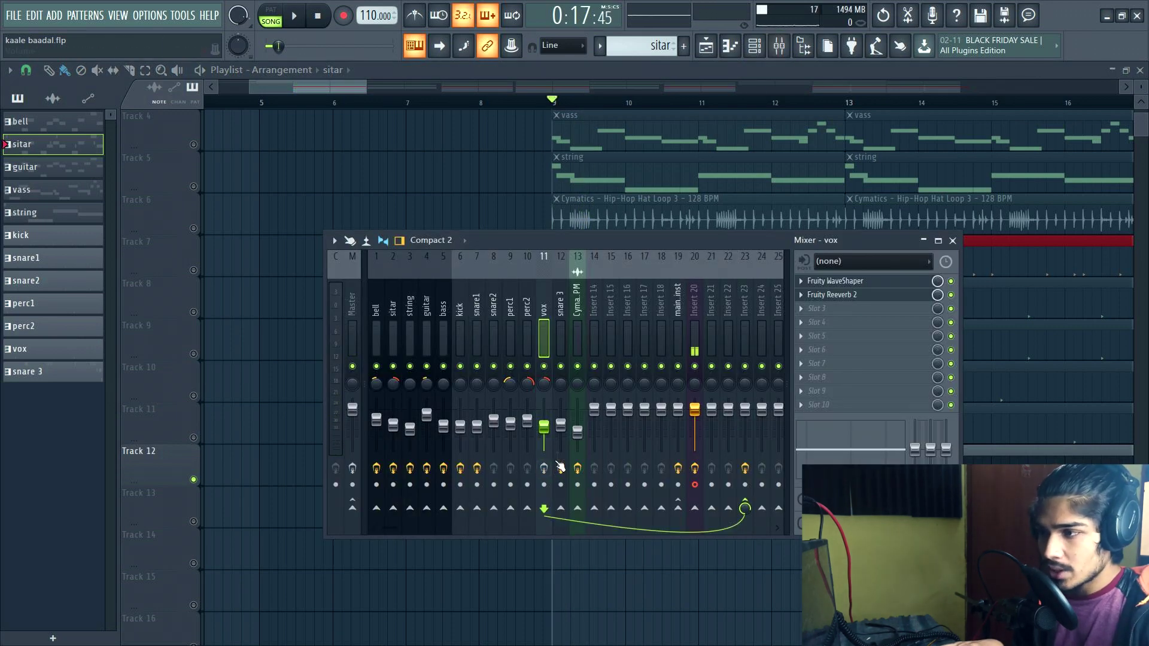
key(space)
key(space)
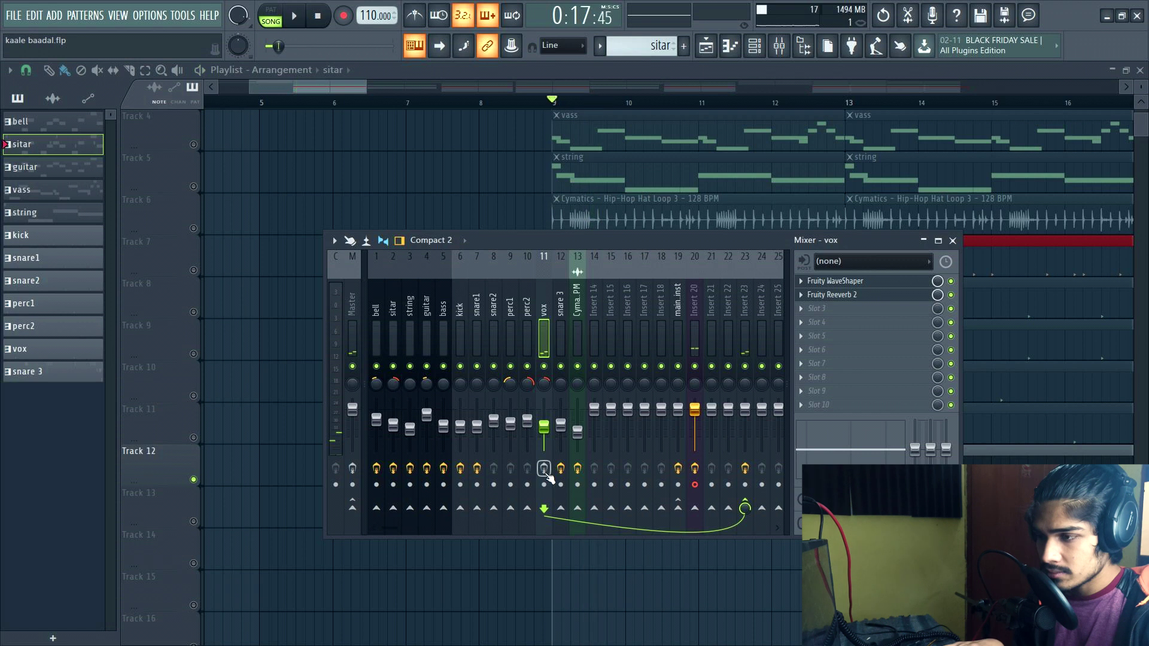
key(space)
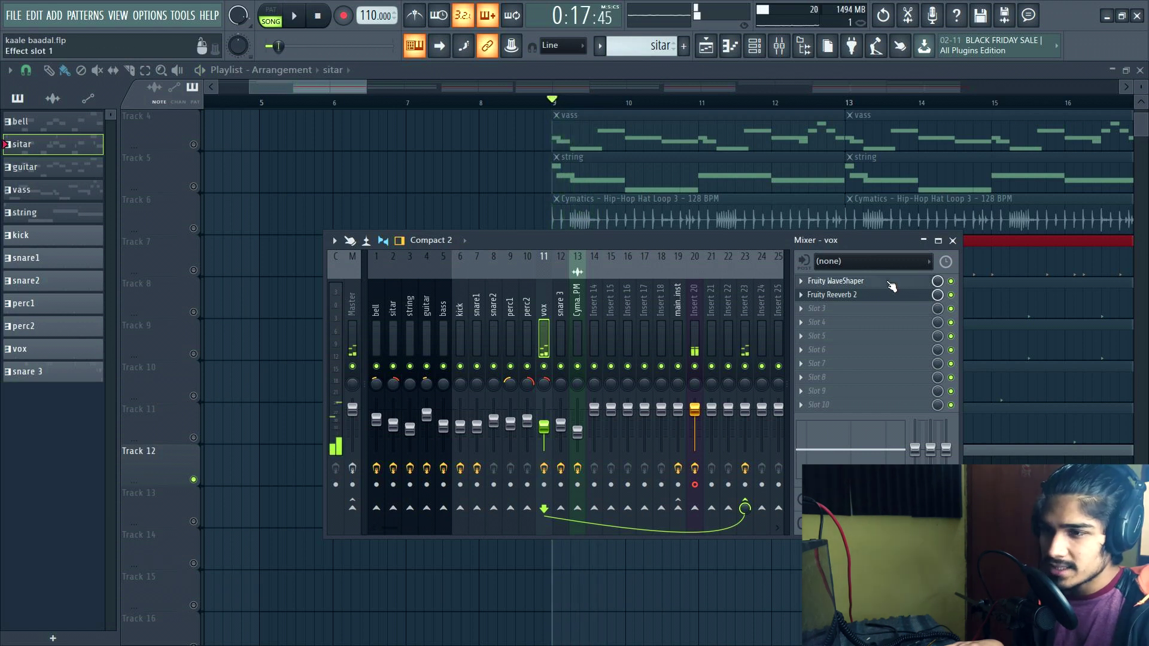
click(891, 286)
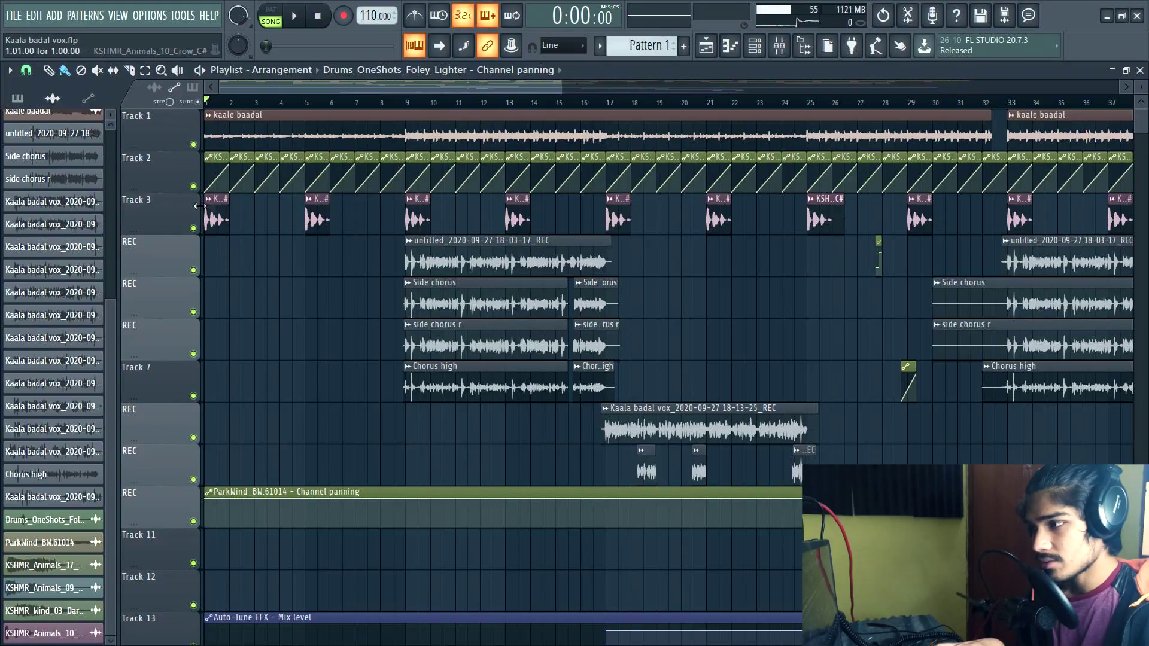
- Adjust the playlist zoom and play the Kaala badal vox arrangement from the song start
drag(538, 86, 461, 87)
scroll(200, 200, up, 2)
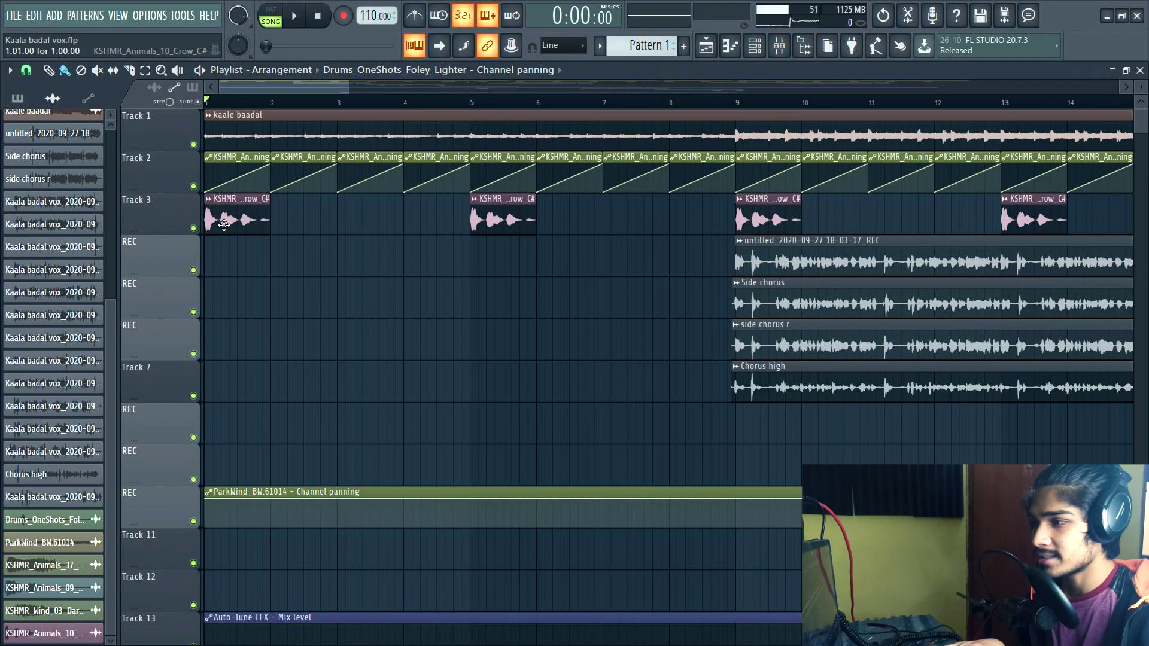
scroll(282, 222, up, 2)
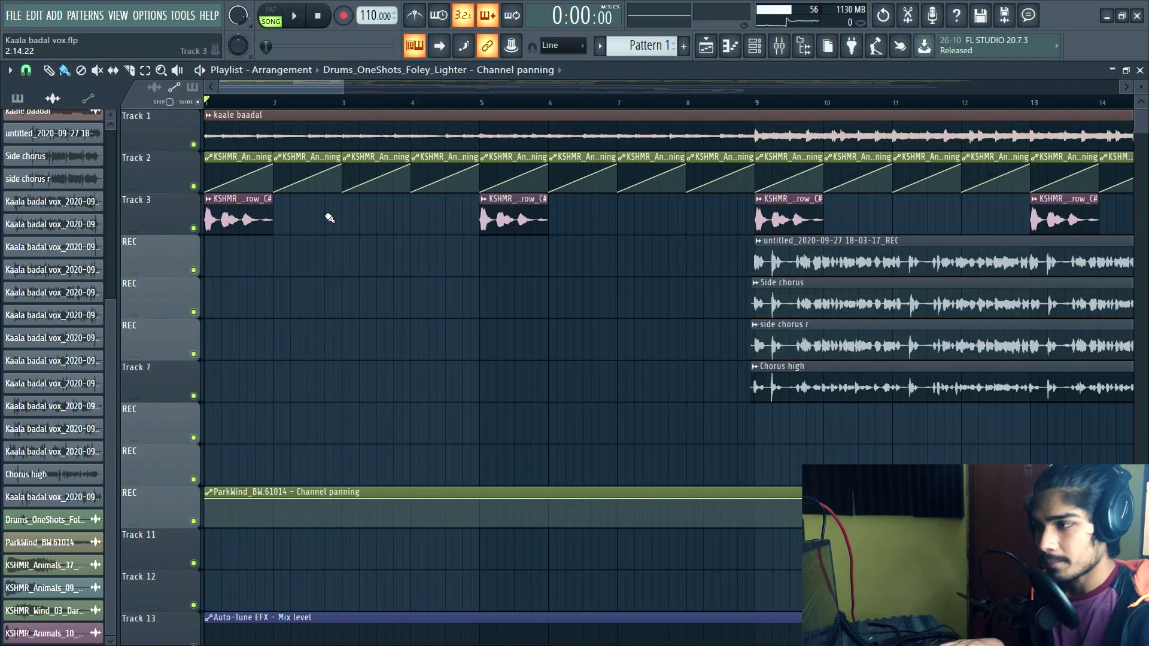
scroll(329, 219, down, 2)
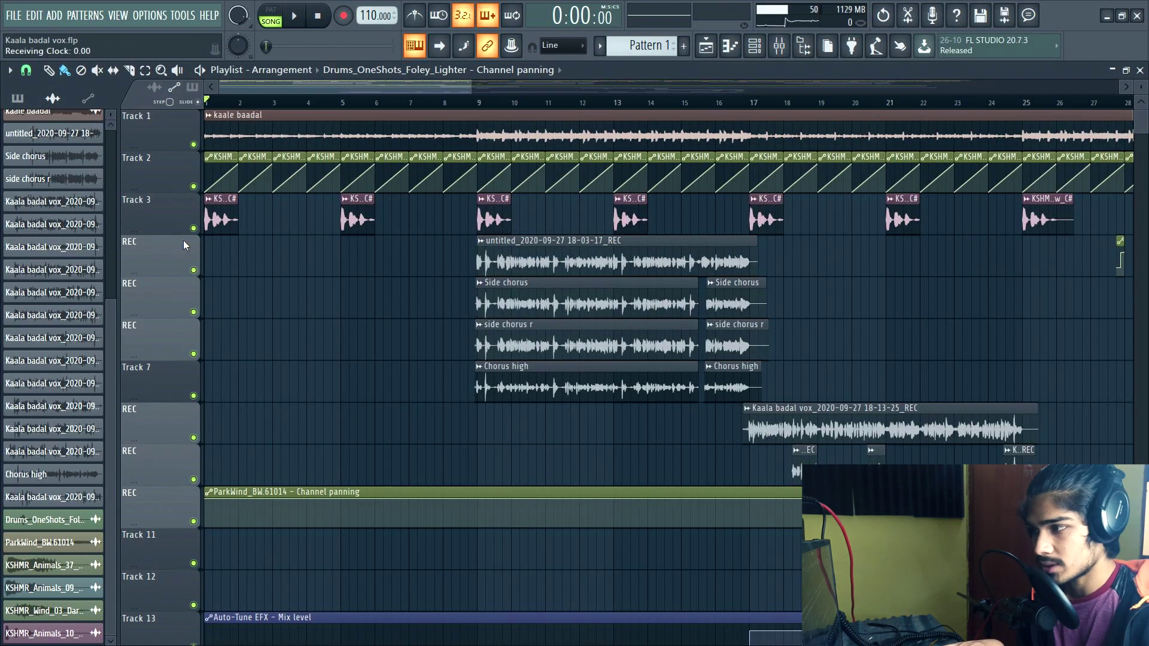
key(space)
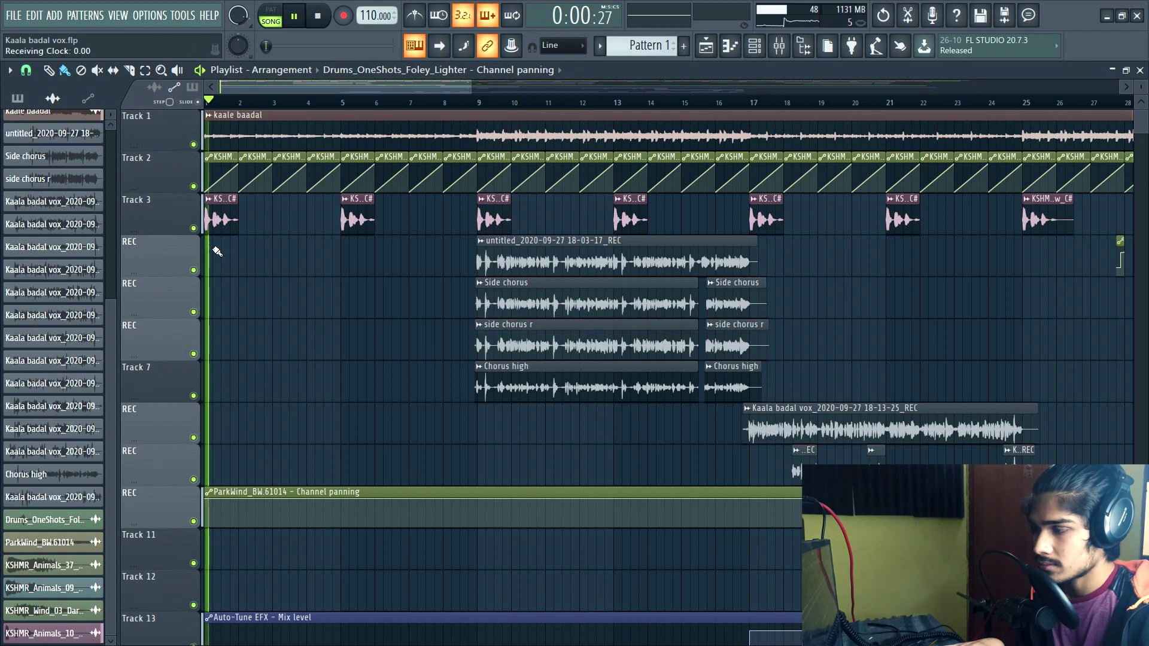
click(193, 145)
key(space)
key(space)
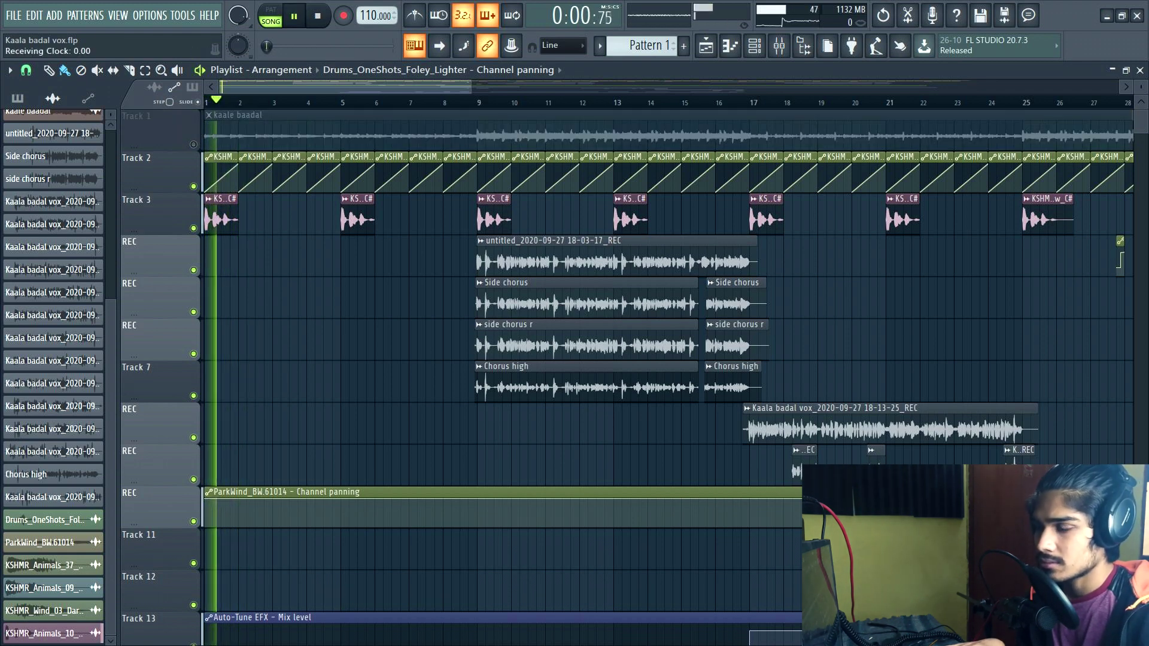
click(193, 144)
key(space)
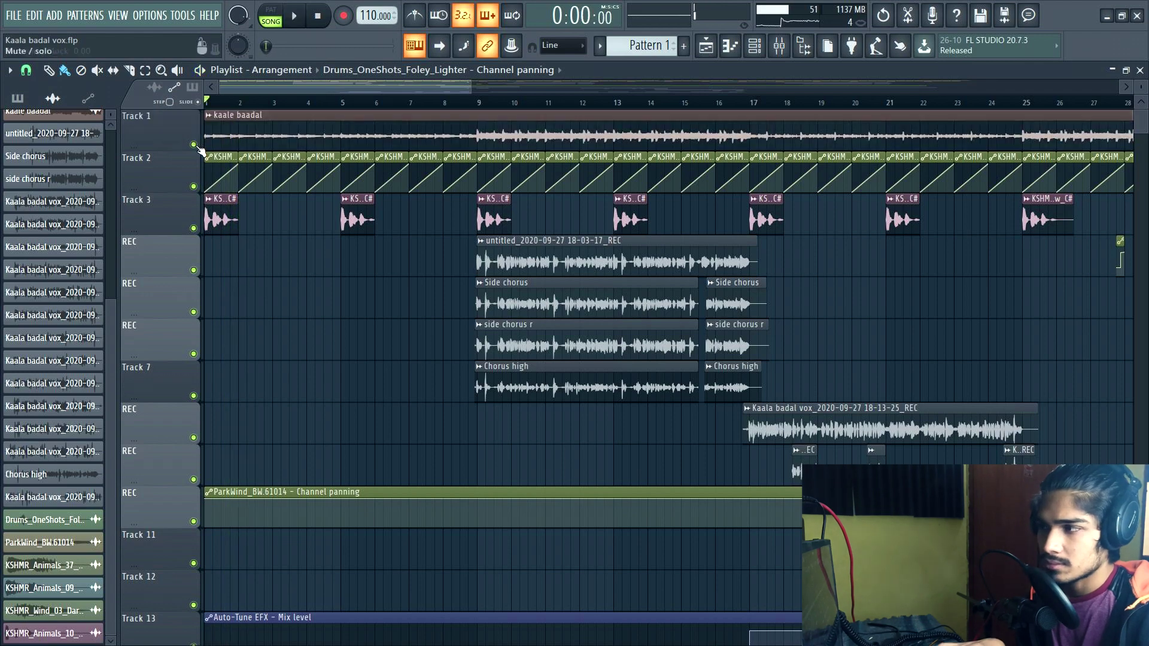
scroll(459, 280, down, 2)
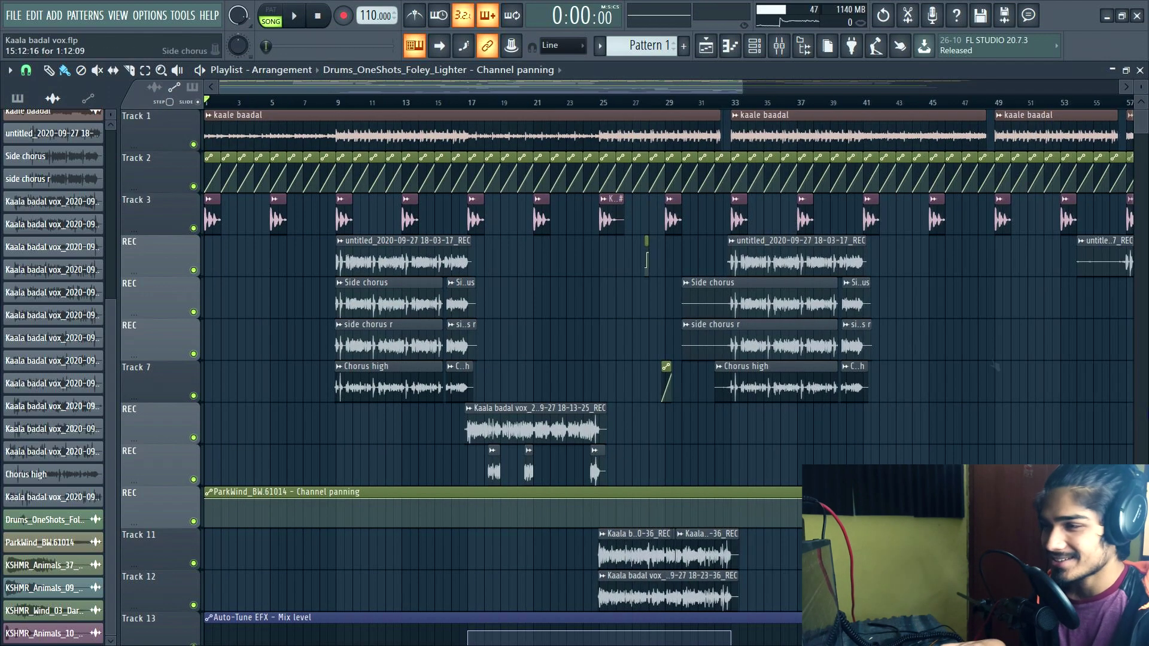
scroll(350, 211, down, 1)
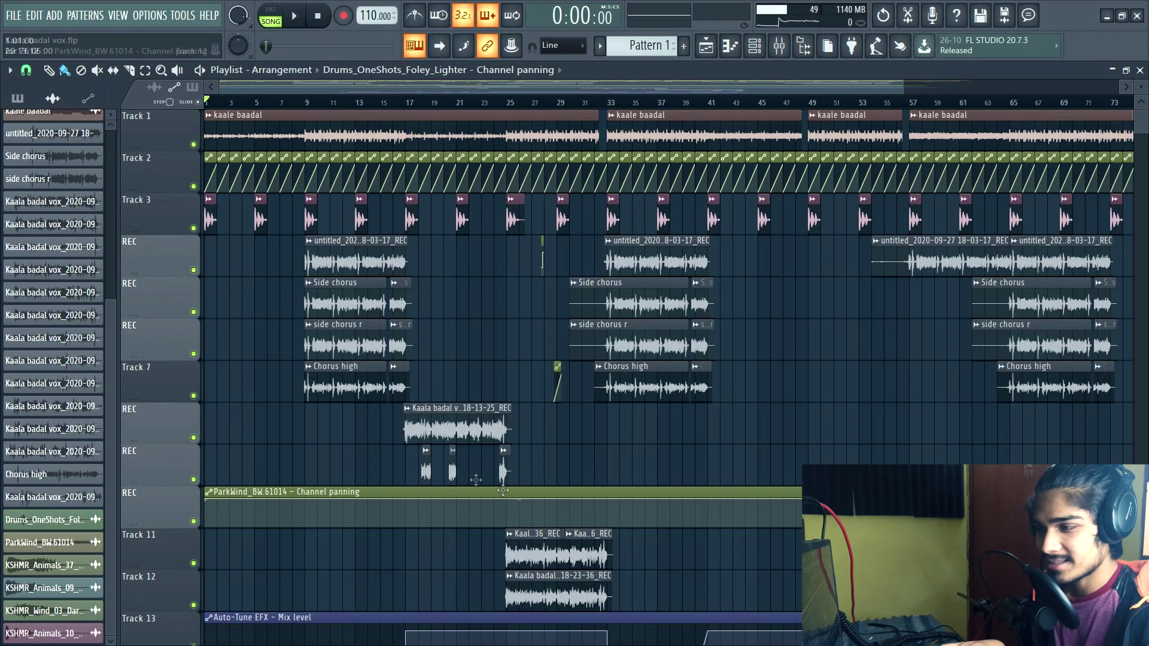
scroll(328, 329, up, 2)
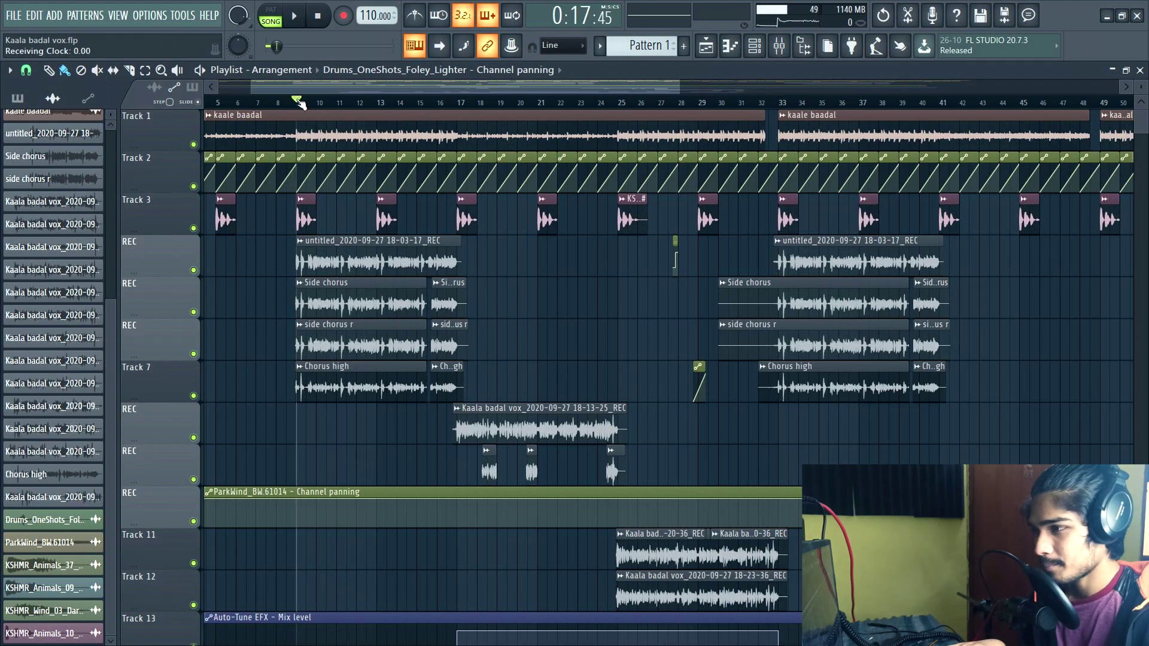
key(space)
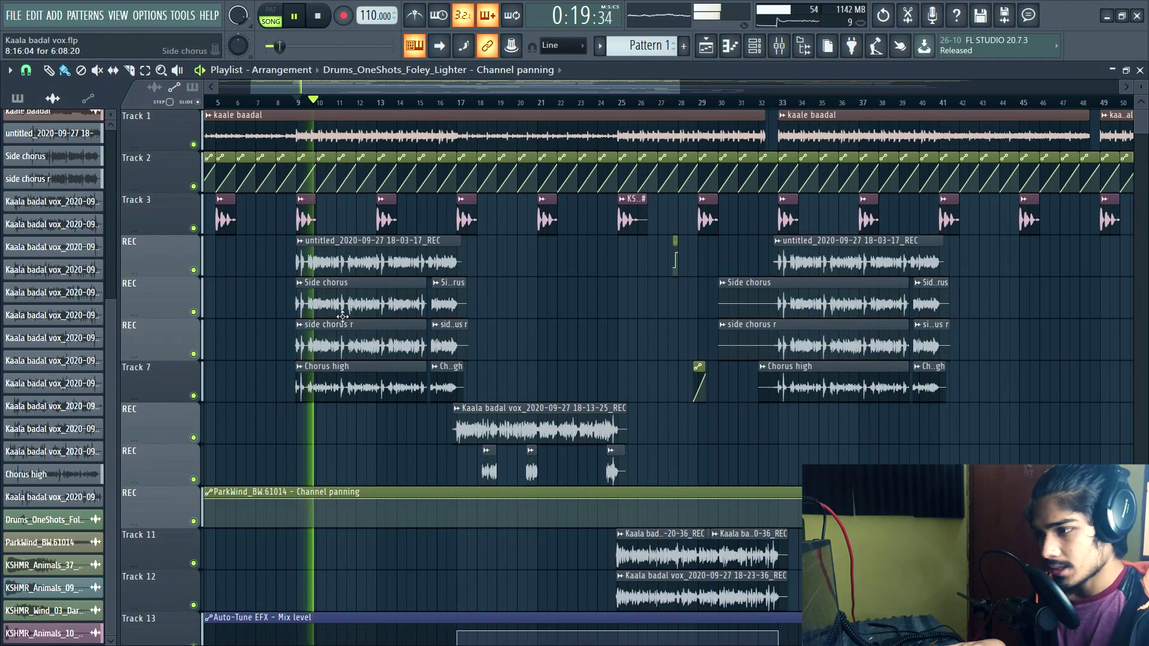
scroll(342, 367, down, 2)
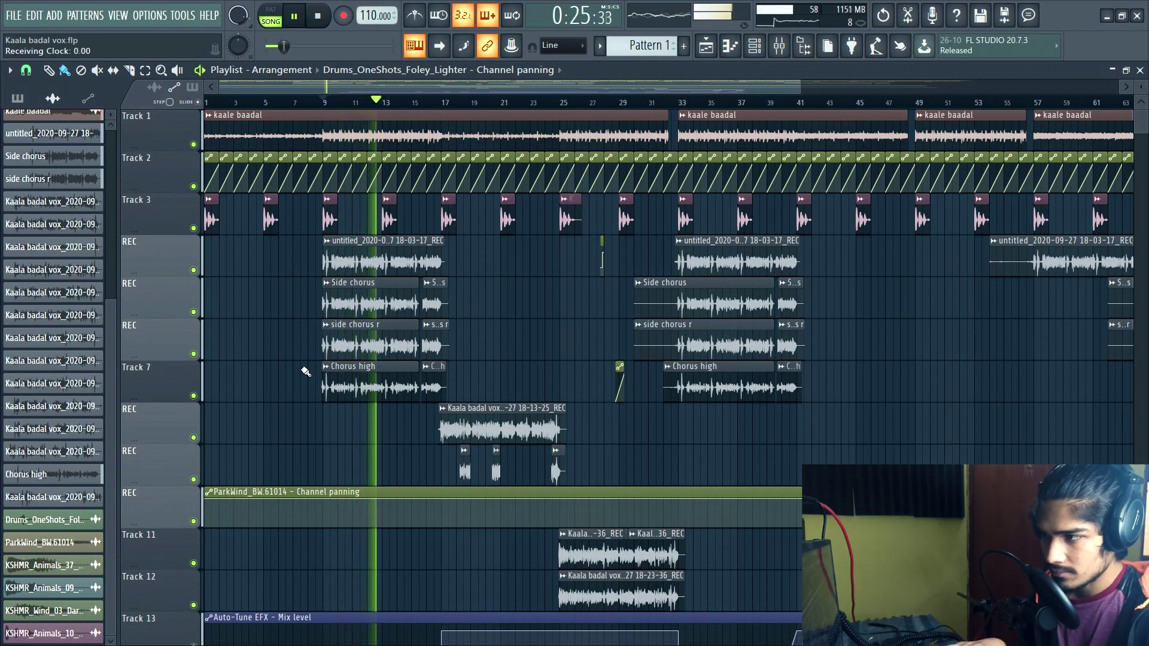
key(space)
scroll(477, 325, down, 2)
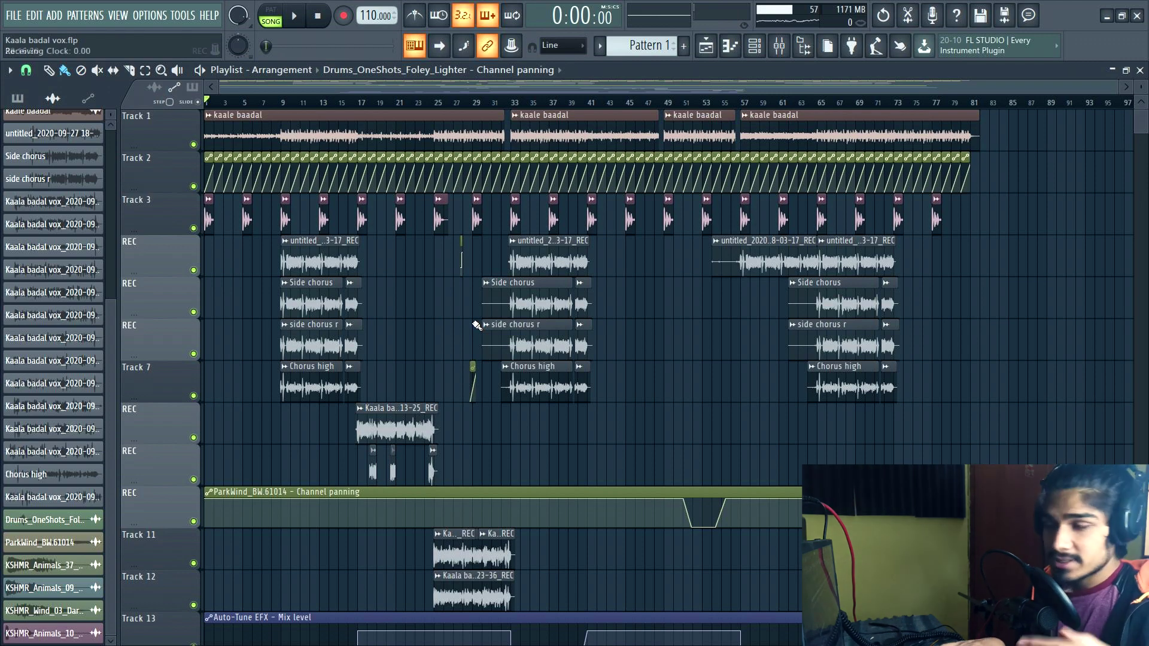
scroll(313, 322, up, 2)
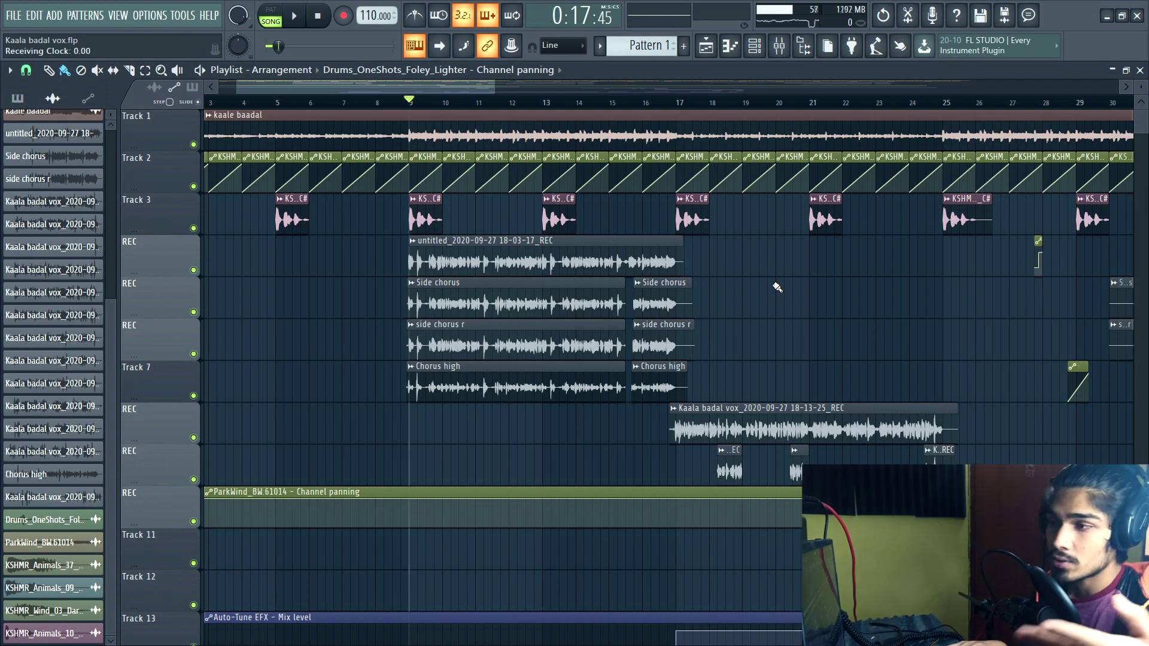
- Solo Track 4's main chorus take, then add Side chorus and side chorus r to the solo
right_click(199, 271)
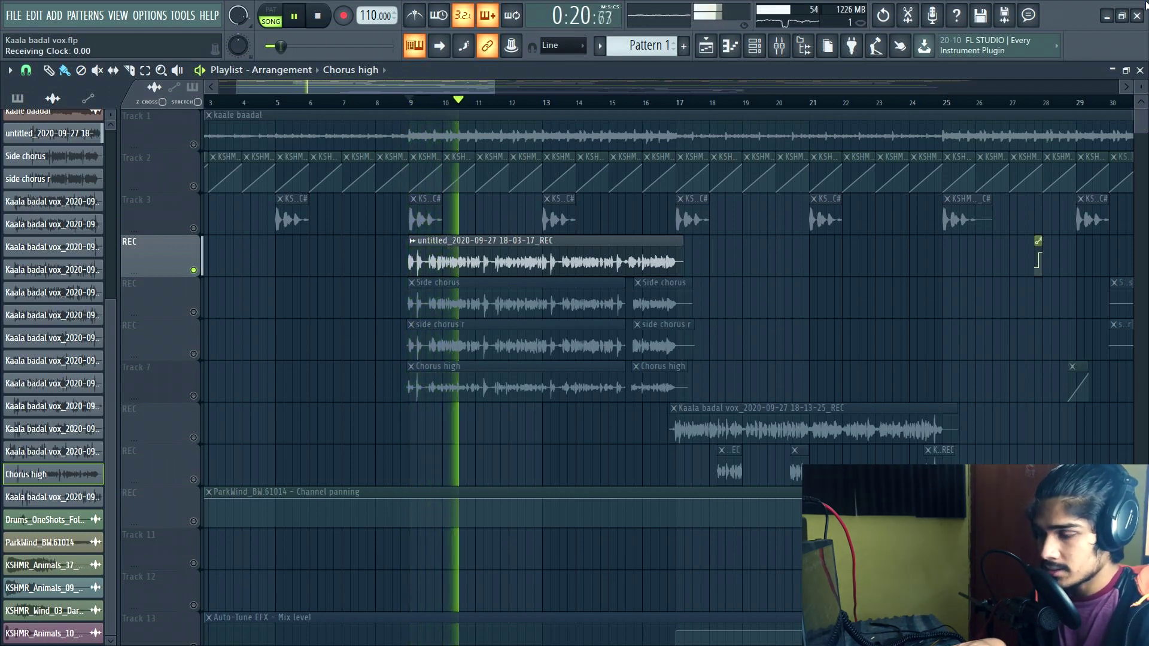
key(space)
click(194, 312)
click(194, 353)
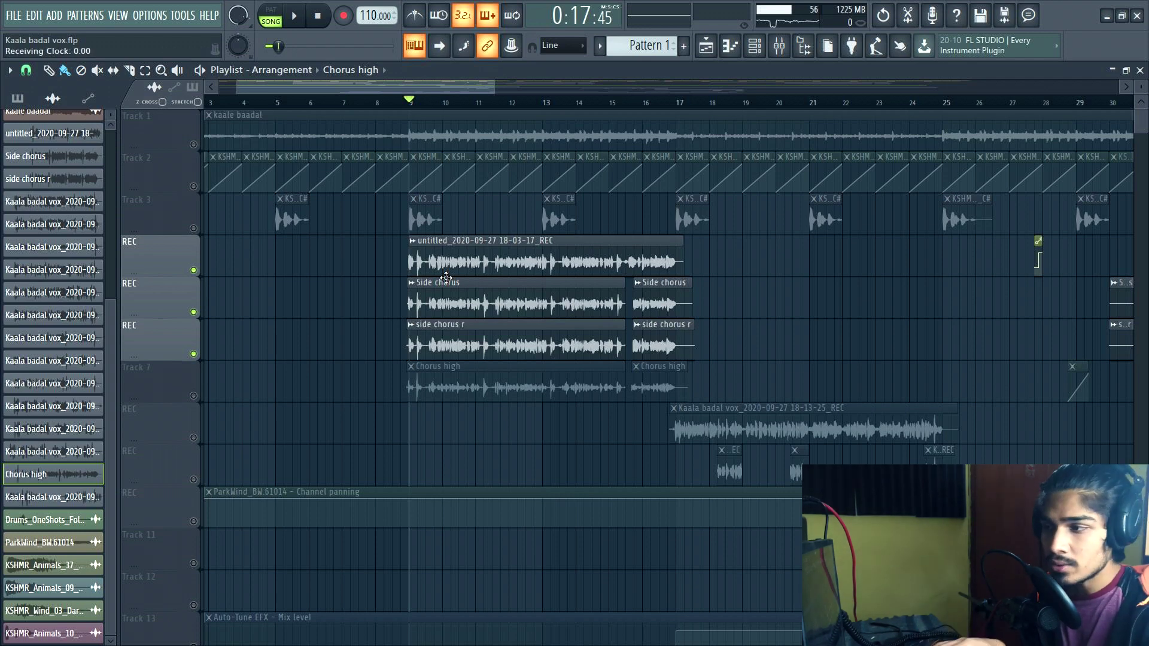
- Inspect the sample settings of the Side chorus and side chorus r channels
double_click(456, 294)
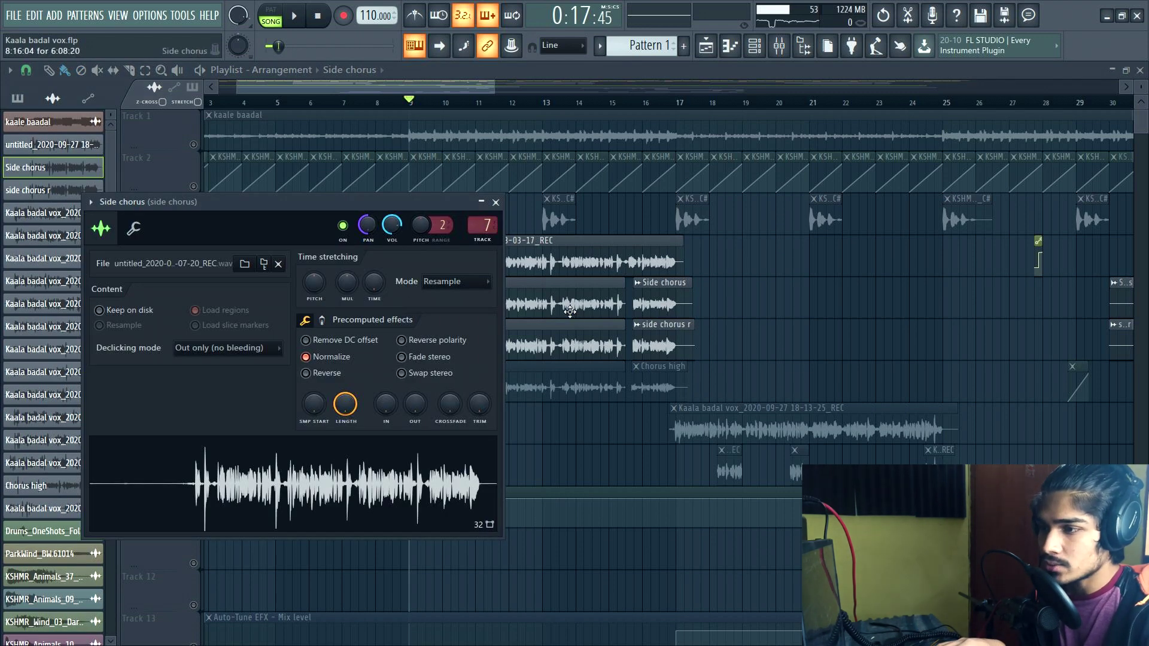
double_click(539, 342)
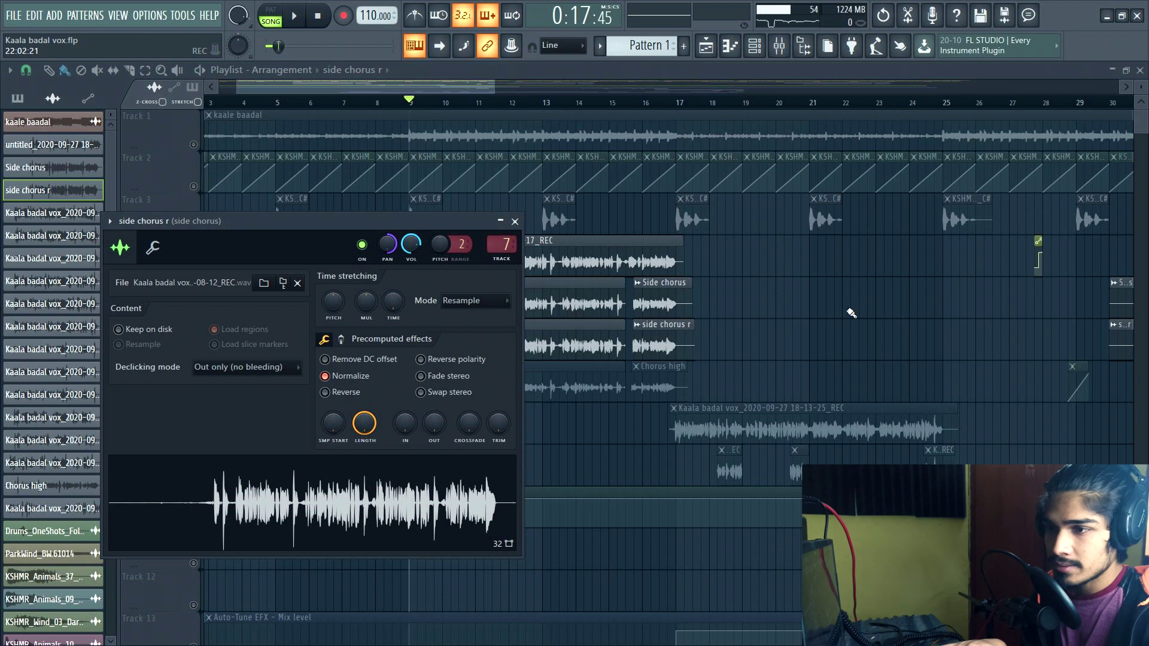
key(Escape)
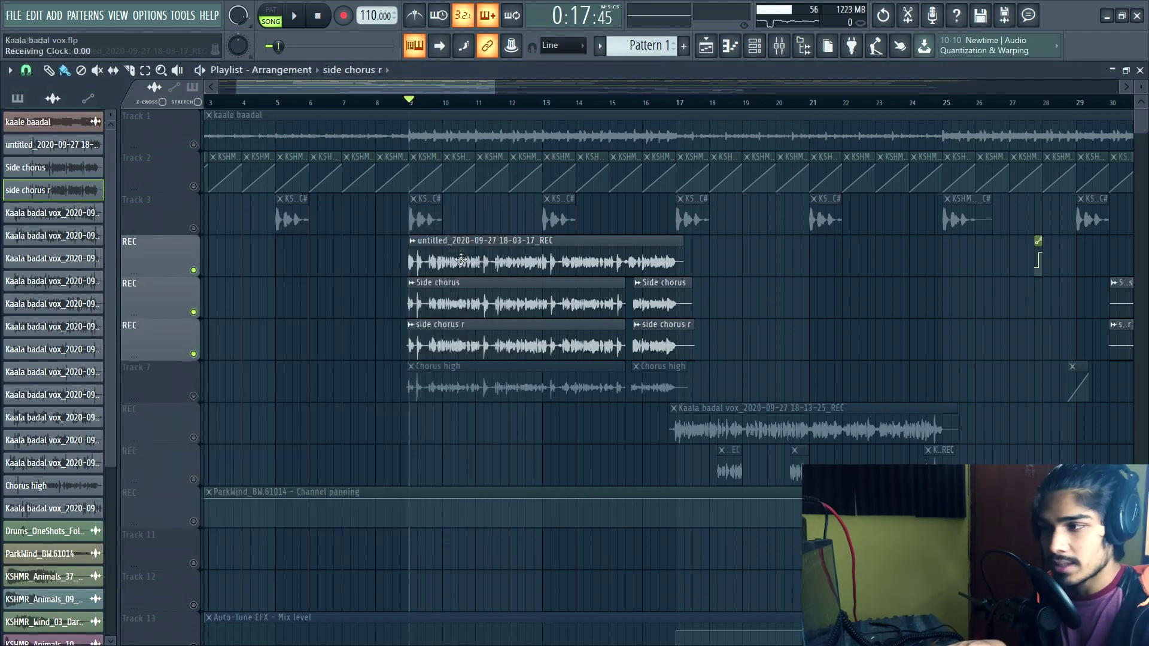
- Mute Track 4 to hear only the side choruses, then solo the Chorus high track
click(193, 270)
key(space)
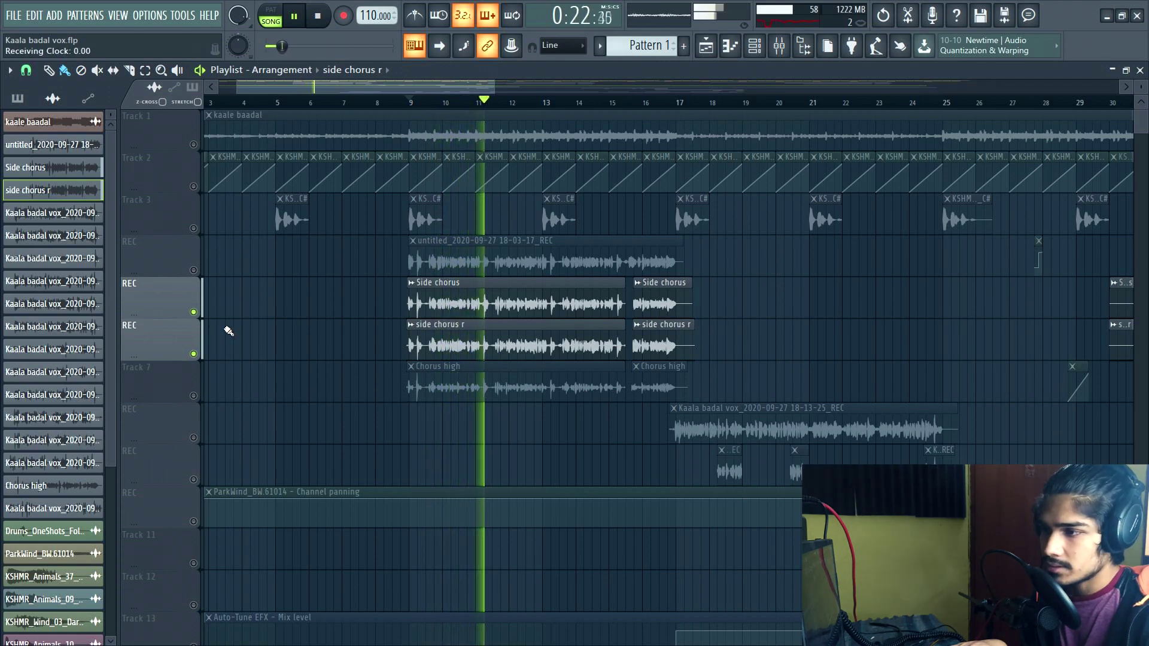
key(space)
ctrl+click(239, 368)
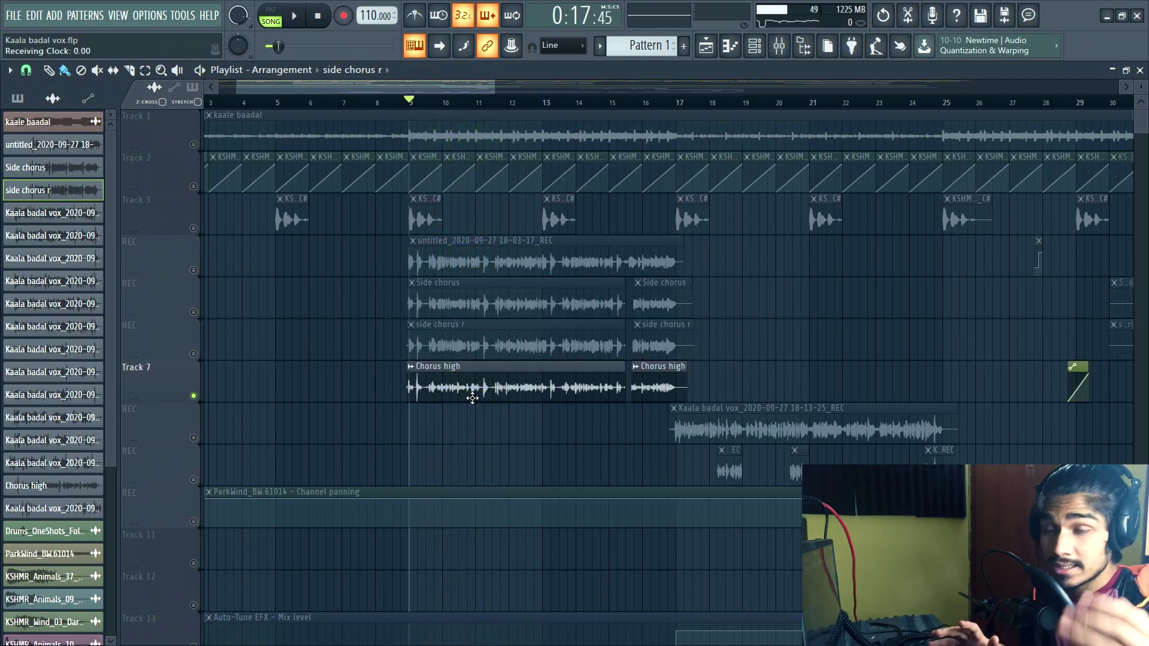
- Zoom into bars 8–16 and play the Chorus high track alone
scroll(431, 387, up, 3)
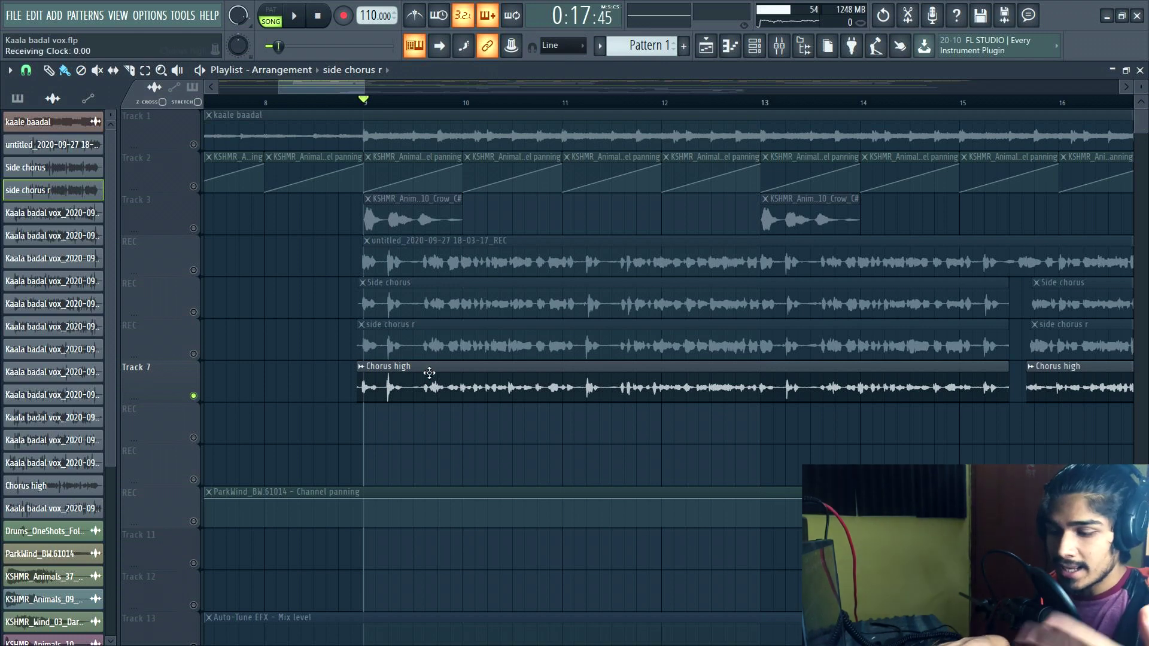
key(space)
scroll(432, 373, down, 2)
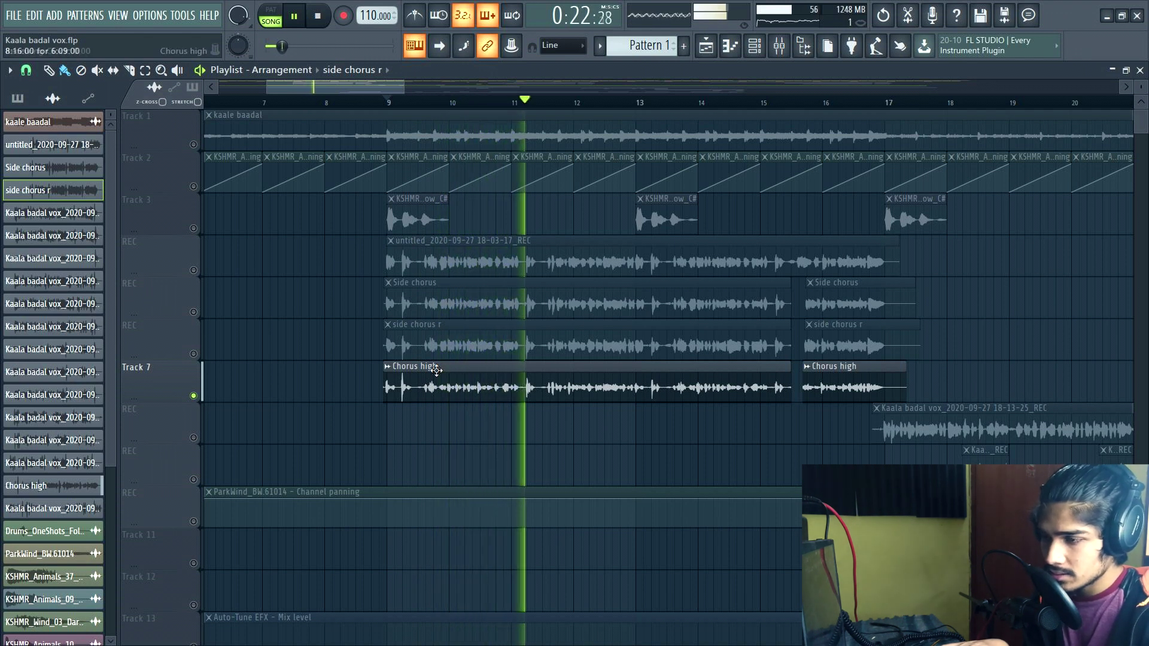
key(space)
- Unmute Track 4, Side chorus and side chorus r, and play all chorus layers together
click(194, 270)
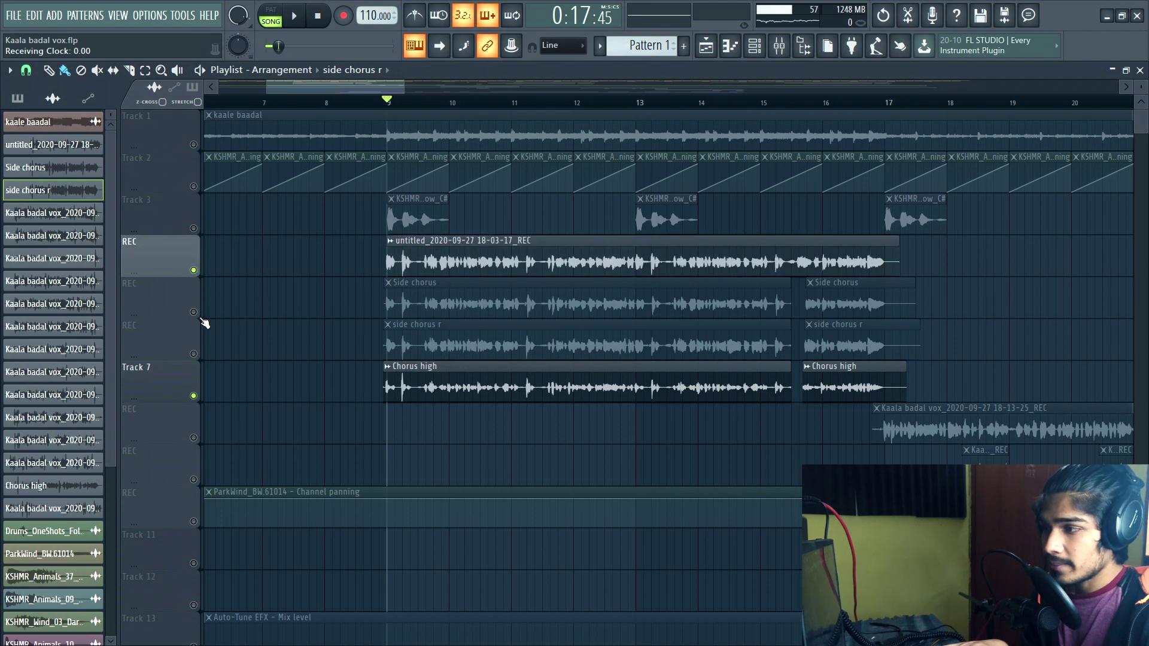
click(195, 313)
click(196, 355)
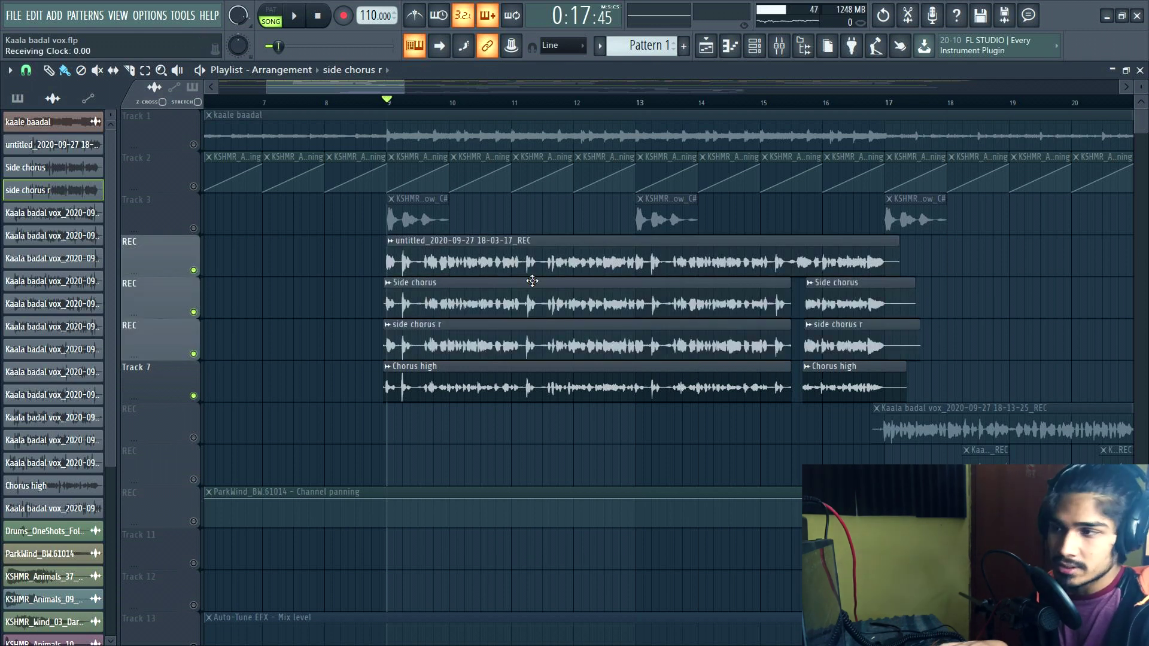
key(space)
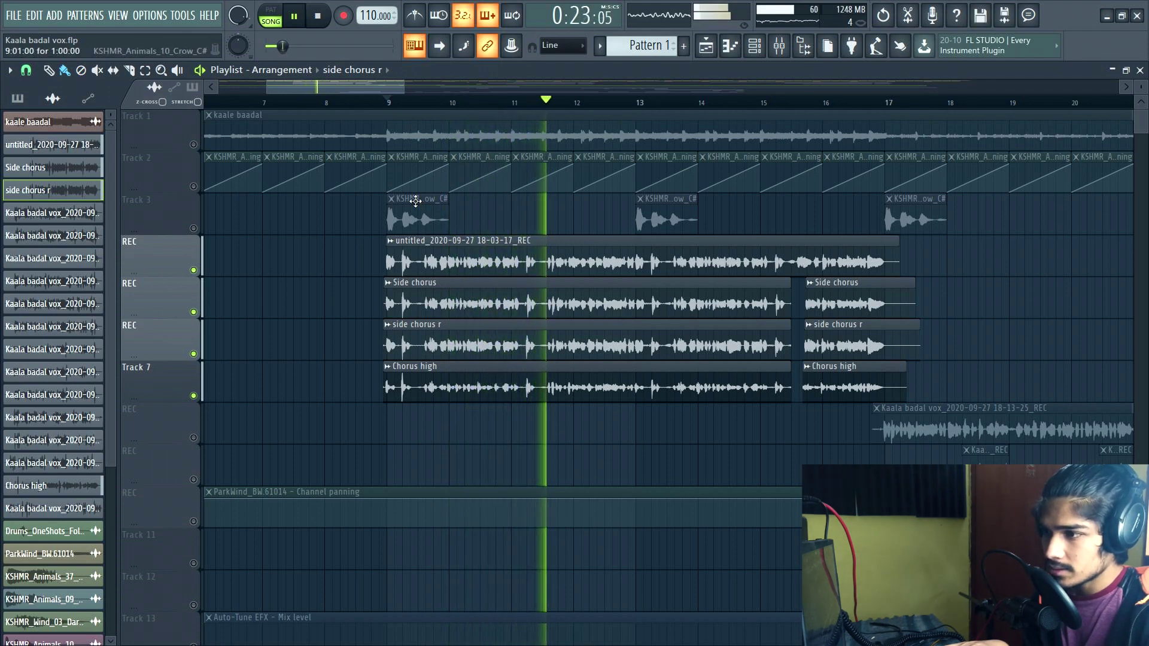
- Stop playback and check the Fruity parametric EQ 2 on the main vocal's mixer insert 6
key(space)
ctrl+scroll(542, 497, down, 5)
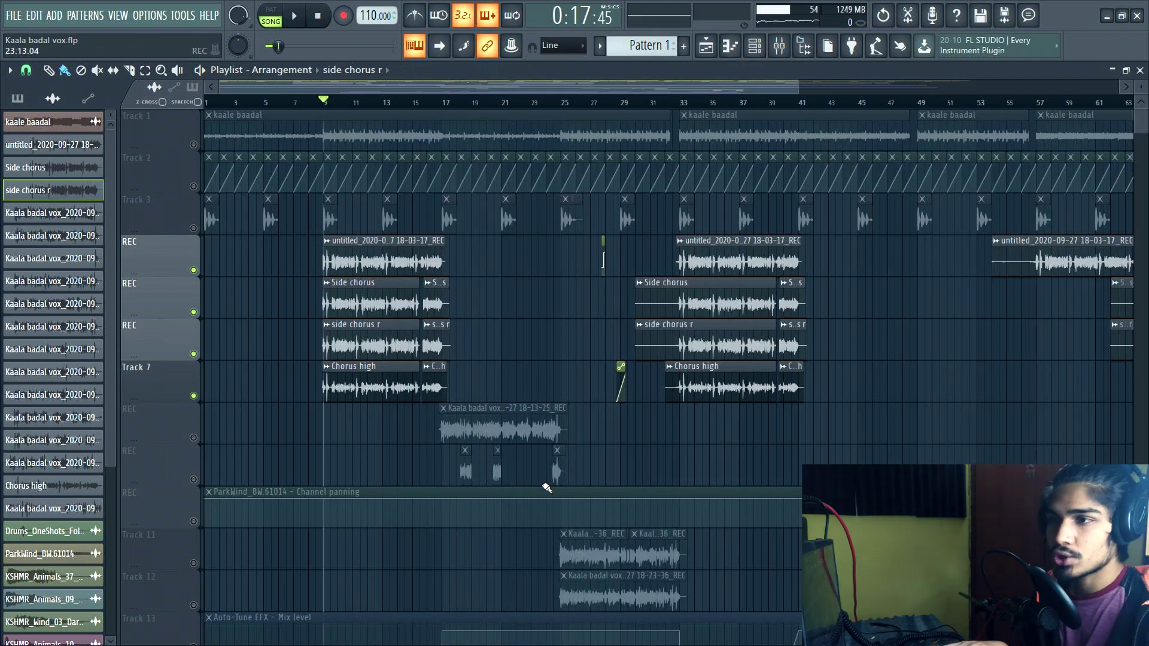
click(785, 49)
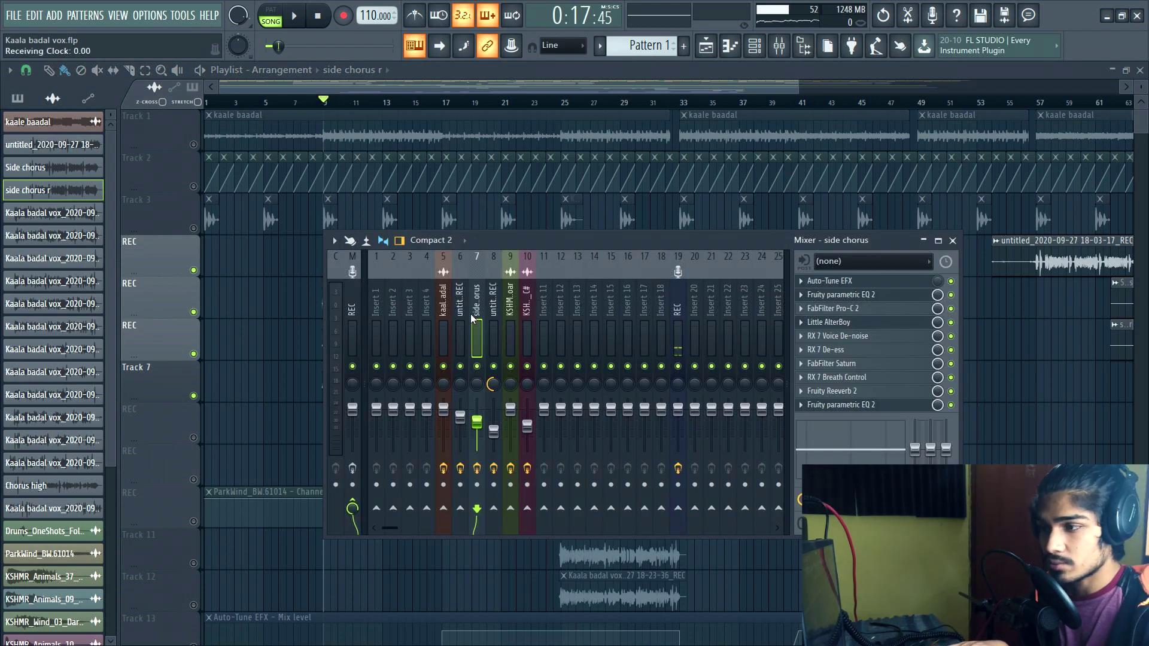
click(464, 298)
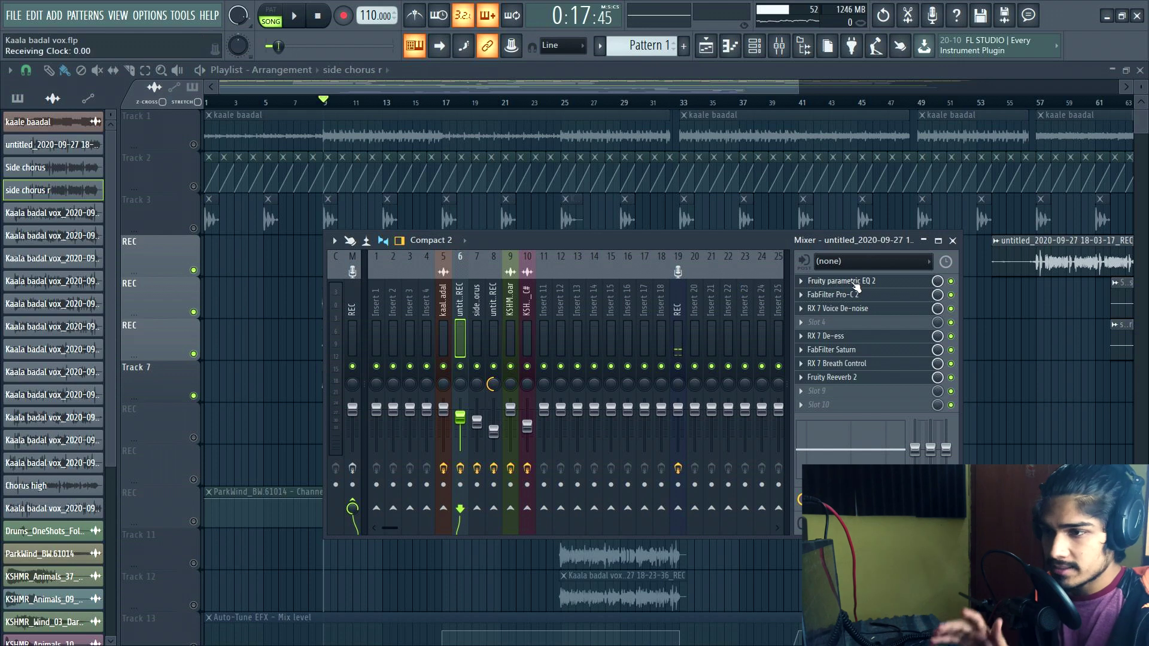
click(839, 280)
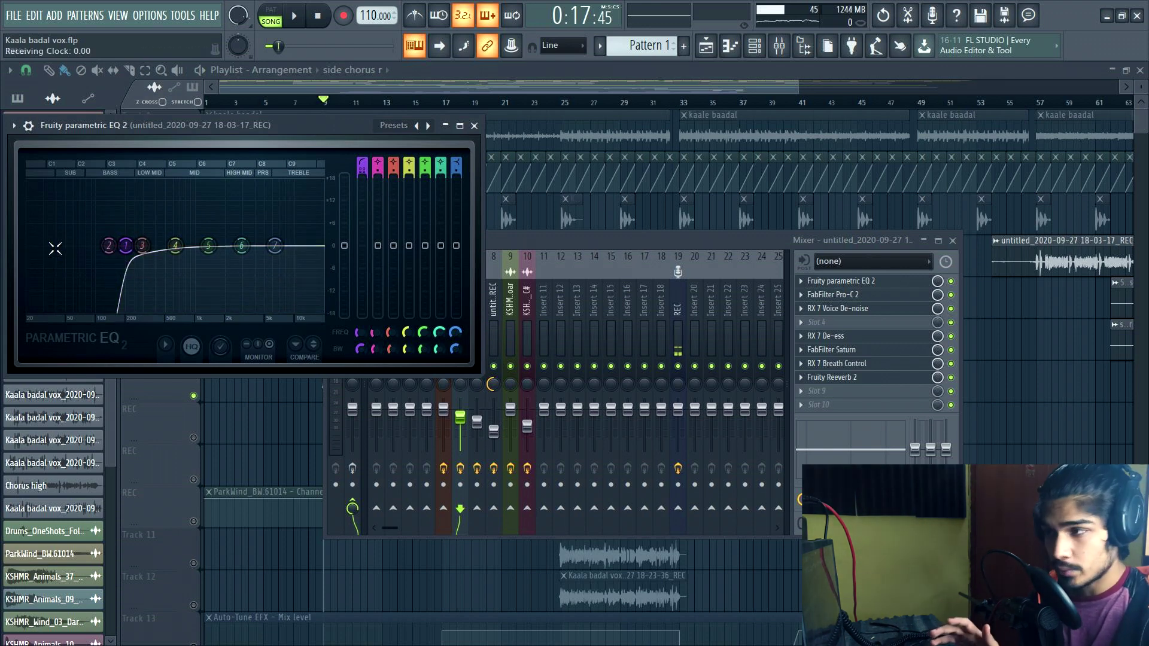
click(475, 127)
- Keep the Pro-C 2 compressor on the Vocal style, then open RX 7 Voice De-noise
click(832, 295)
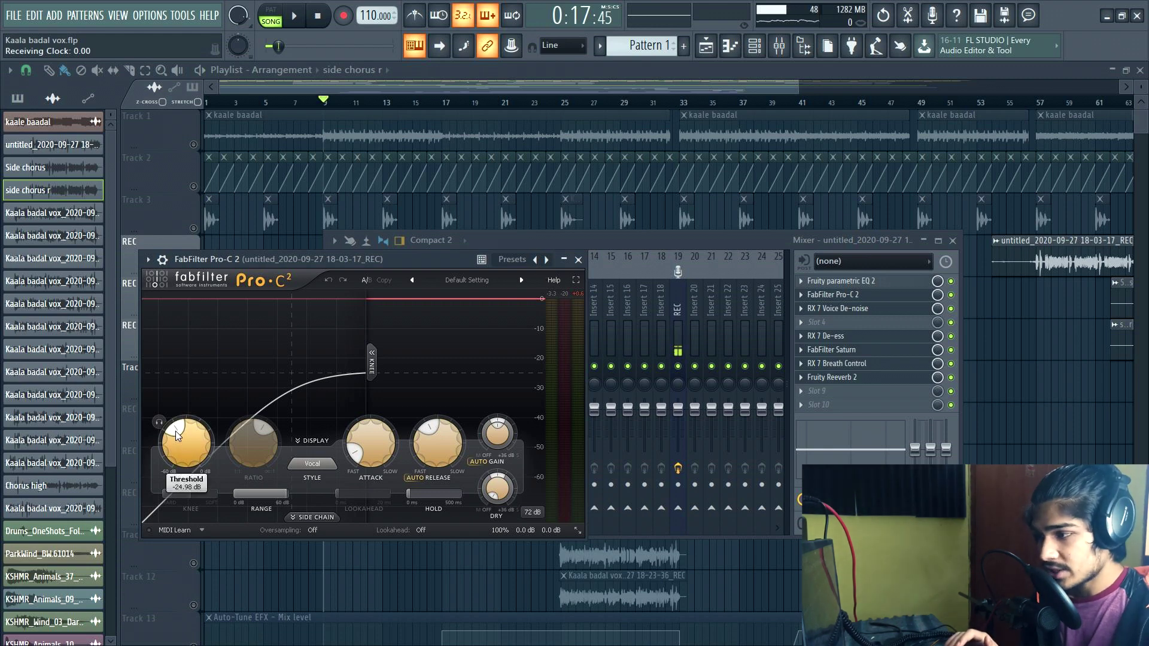
click(315, 465)
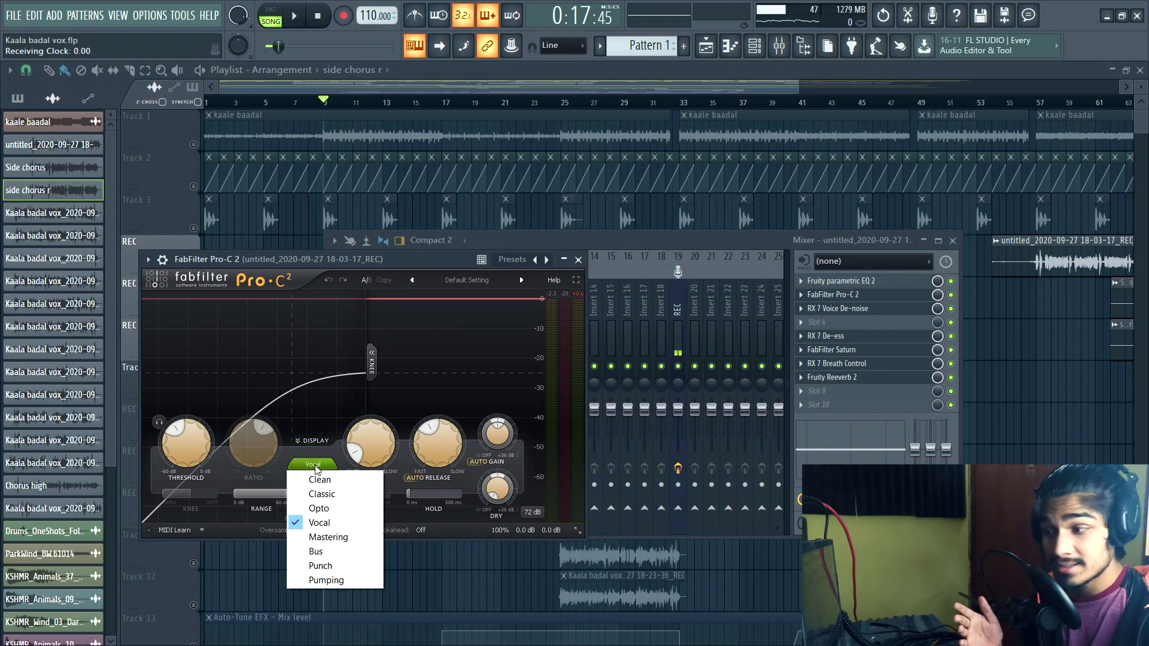
click(325, 523)
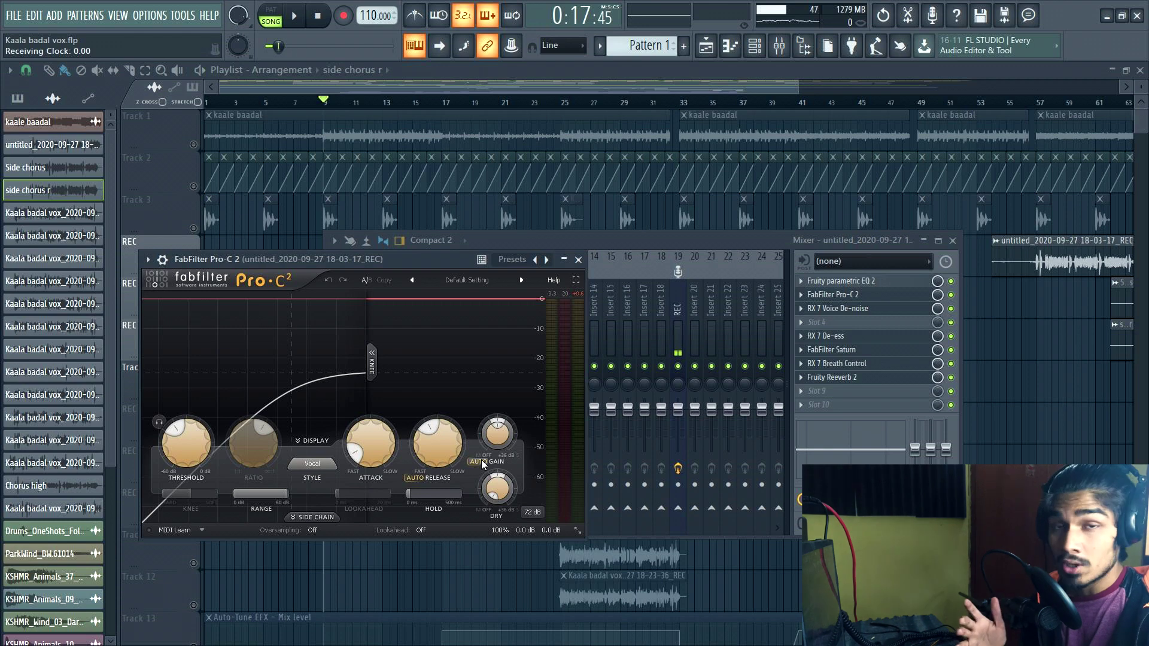
click(853, 308)
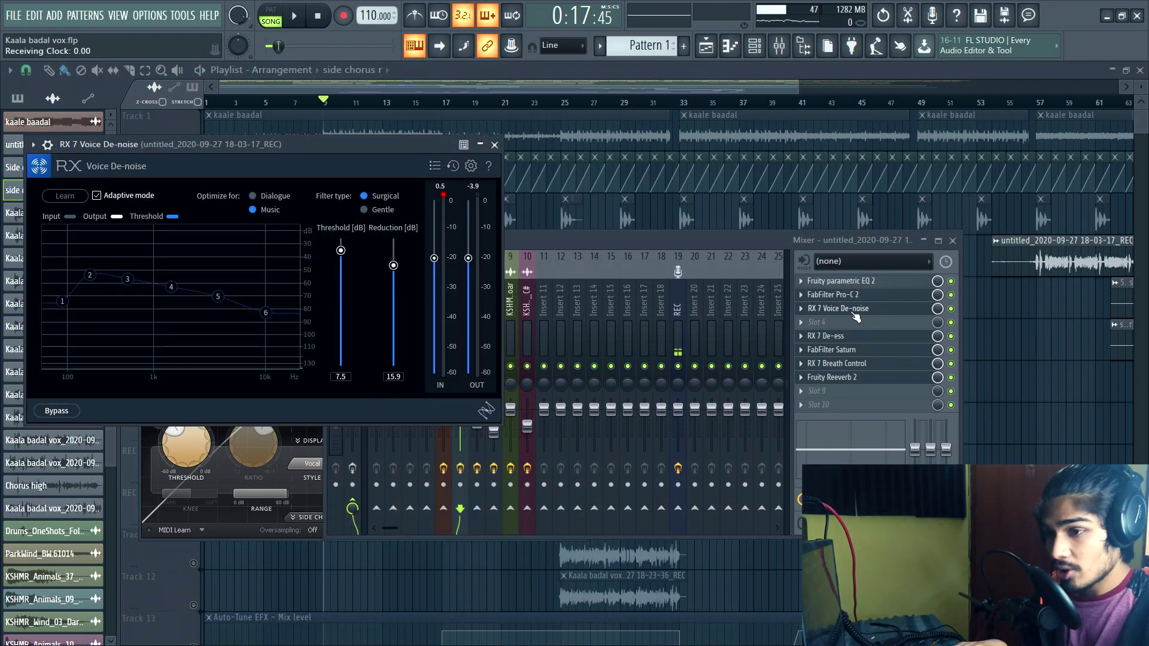
click(879, 355)
- Open the main vocal's FabFilter Saturn and RX 7 Breath Control plugins for review
click(878, 351)
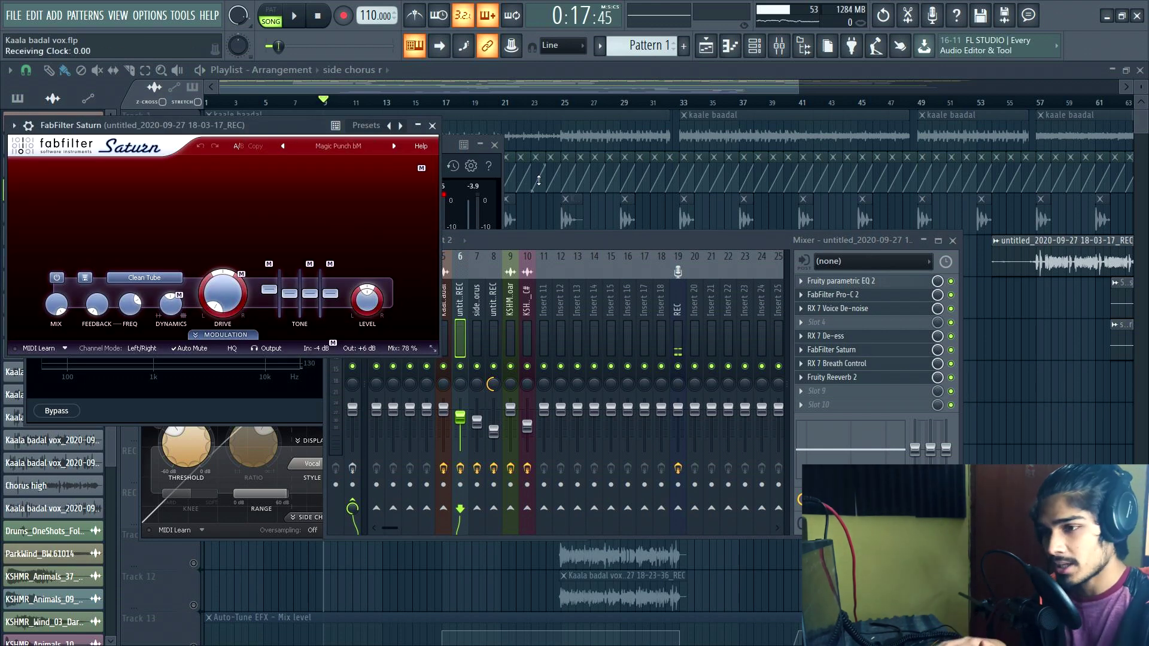
click(883, 365)
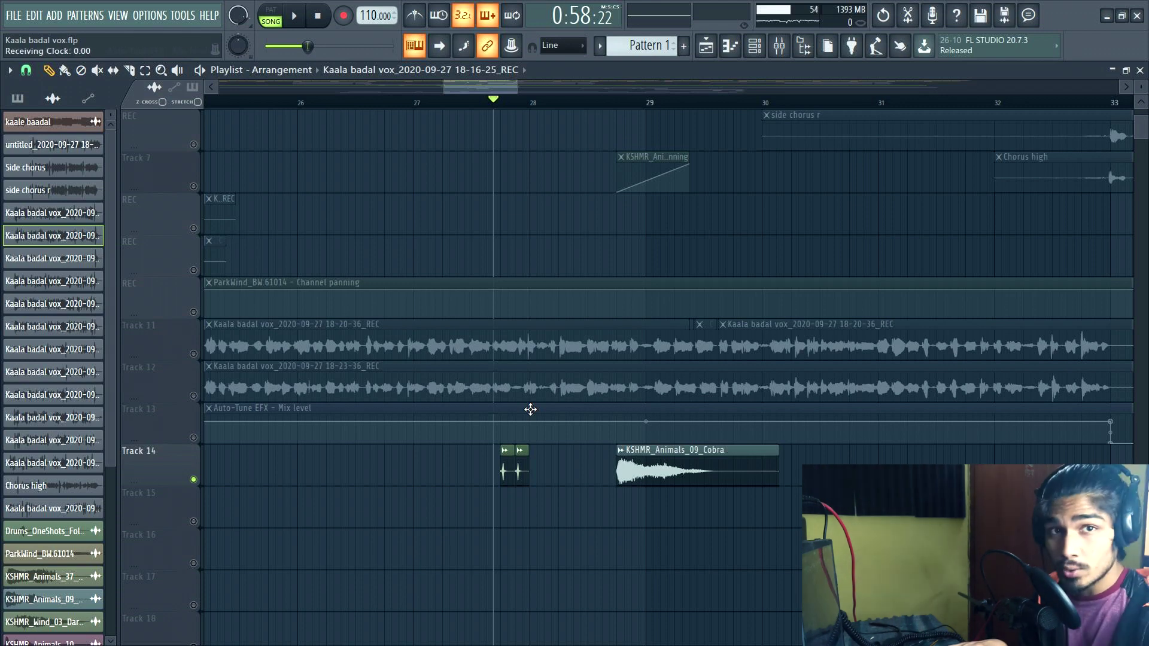
- Zoom in on the Lighter clips and audition the lighter sound effect
scroll(527, 419, up, 5)
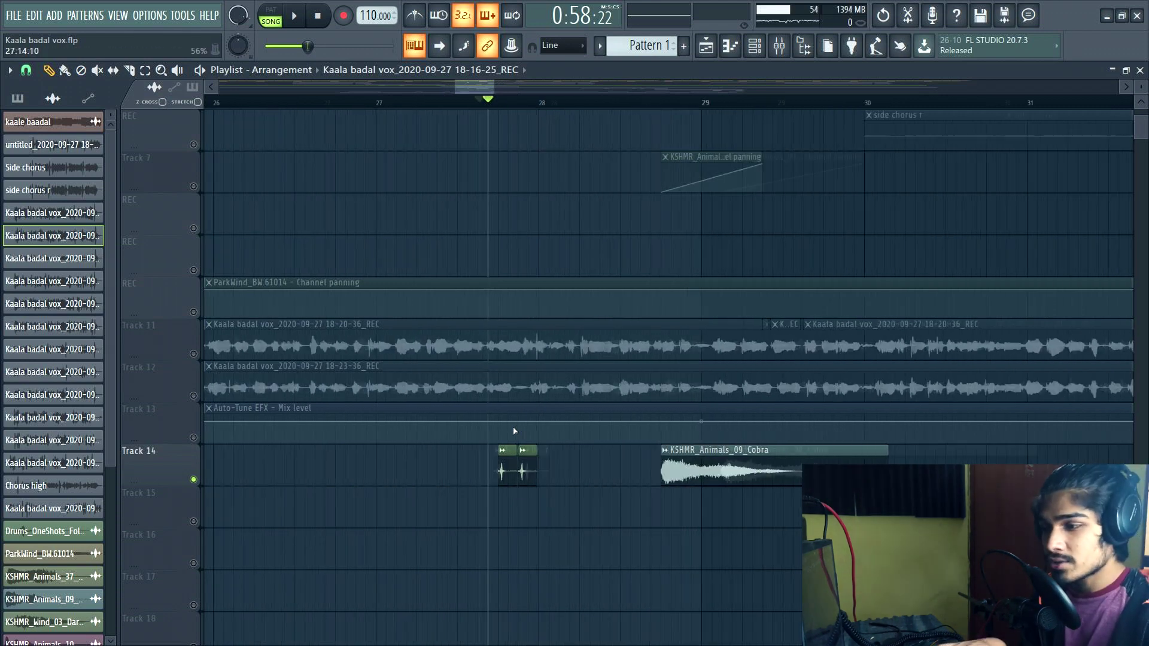
scroll(520, 477, up, 3)
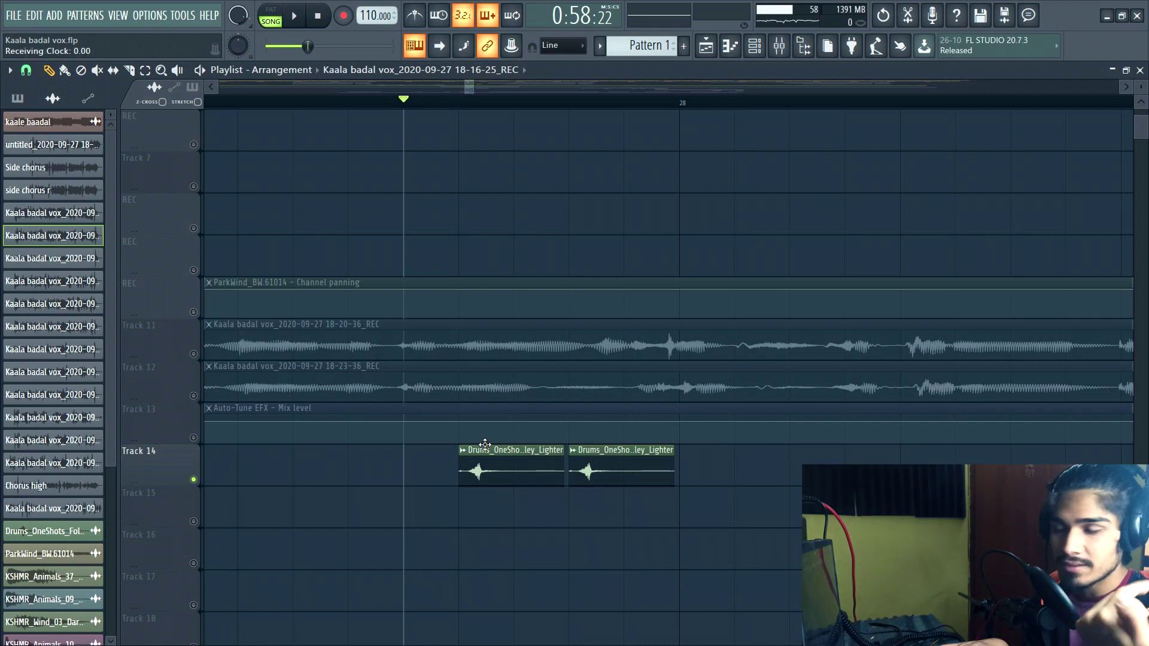
key(space)
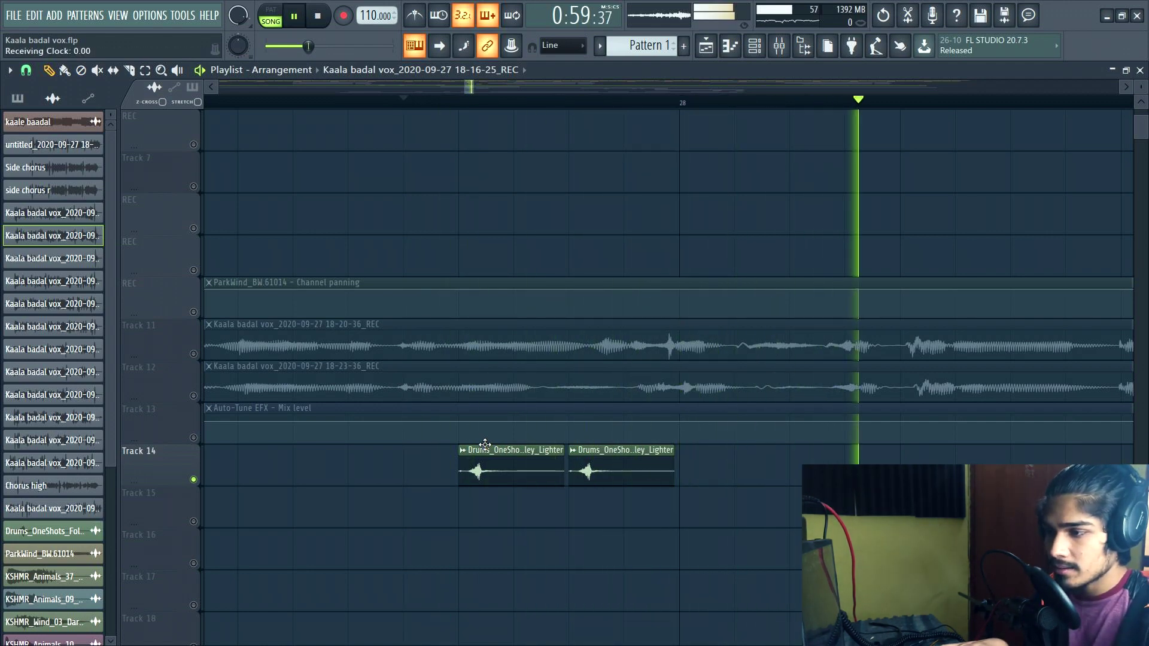
key(space)
- Zoom back out and unmute Track 11
scroll(657, 494, down, 3)
scroll(582, 409, down, 2)
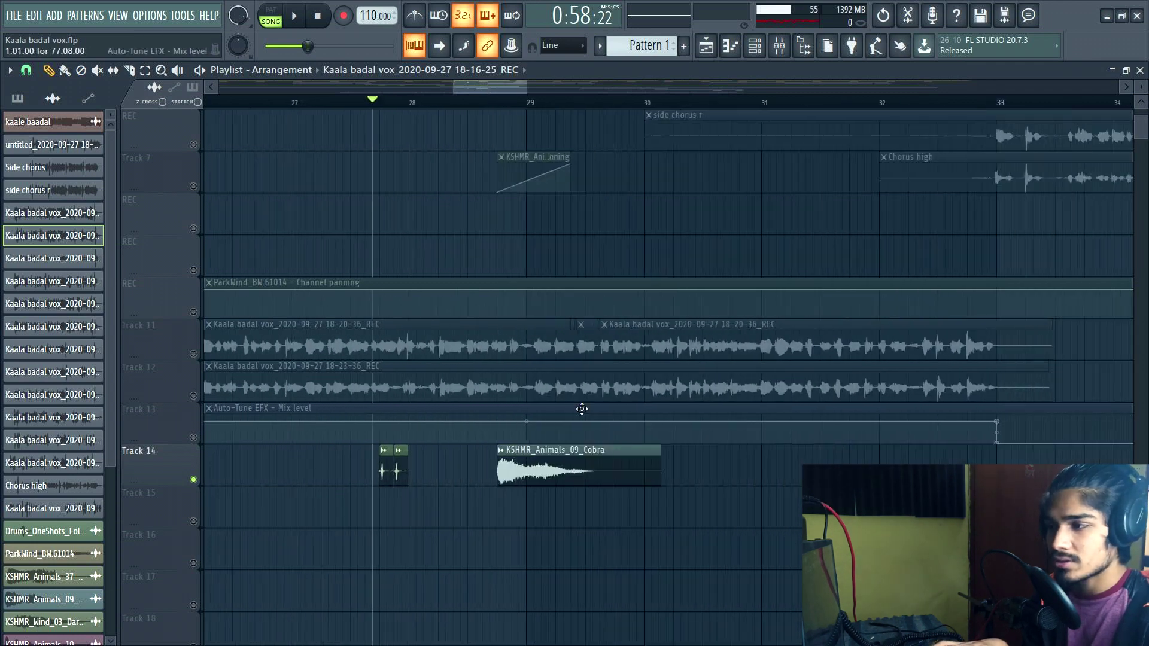
scroll(579, 413, down, 5)
scroll(577, 418, up, 3)
scroll(225, 265, up, 2)
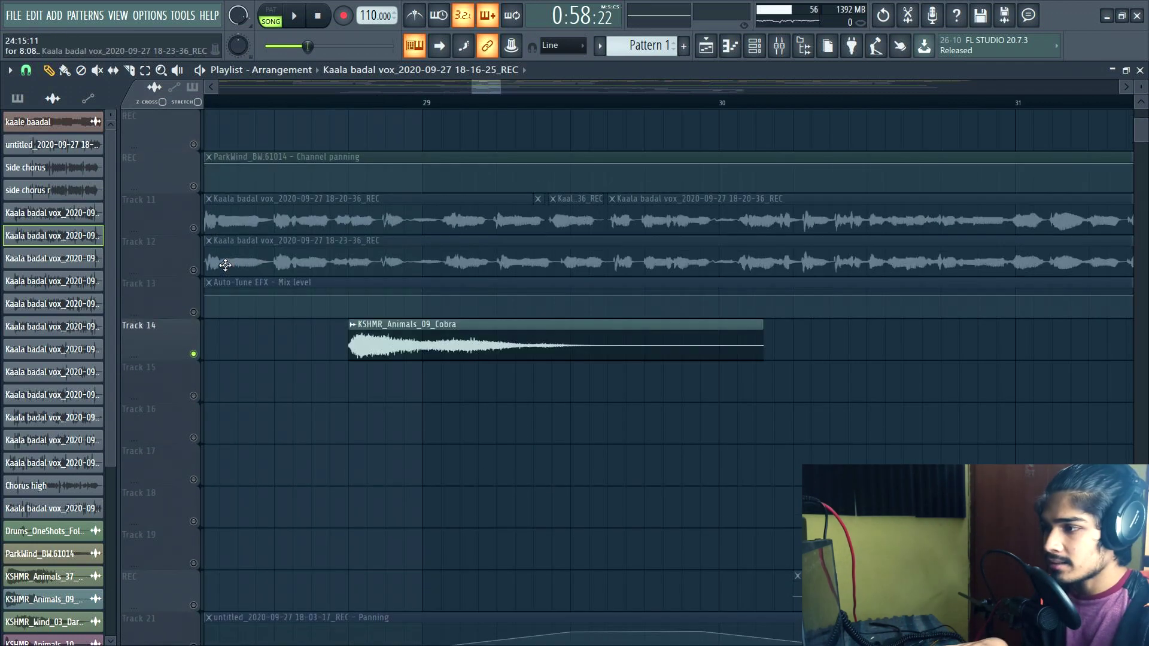
click(193, 229)
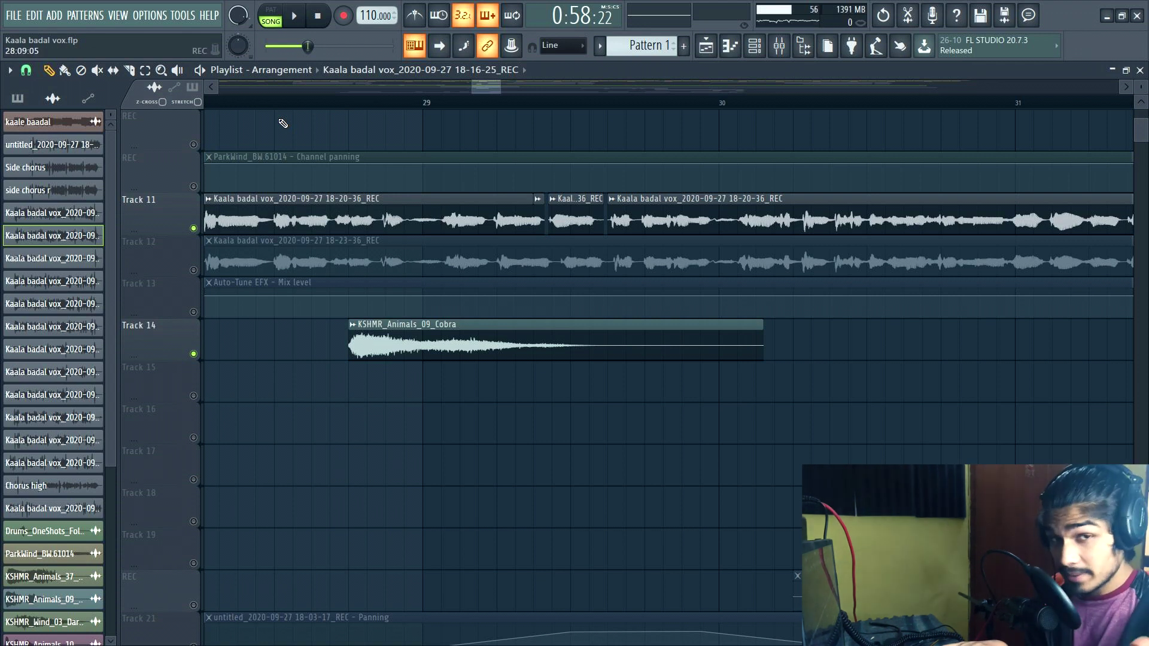
- Play from just before bar 29, then solo Track 14 and play the cobra effect alone
click(330, 103)
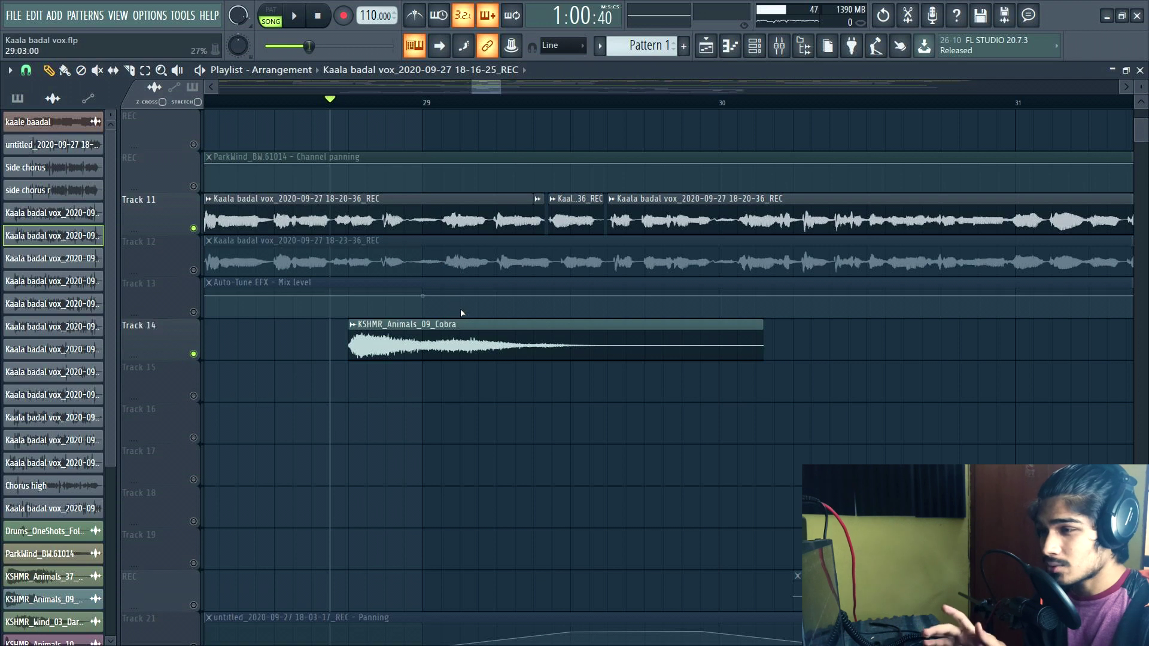
key(space)
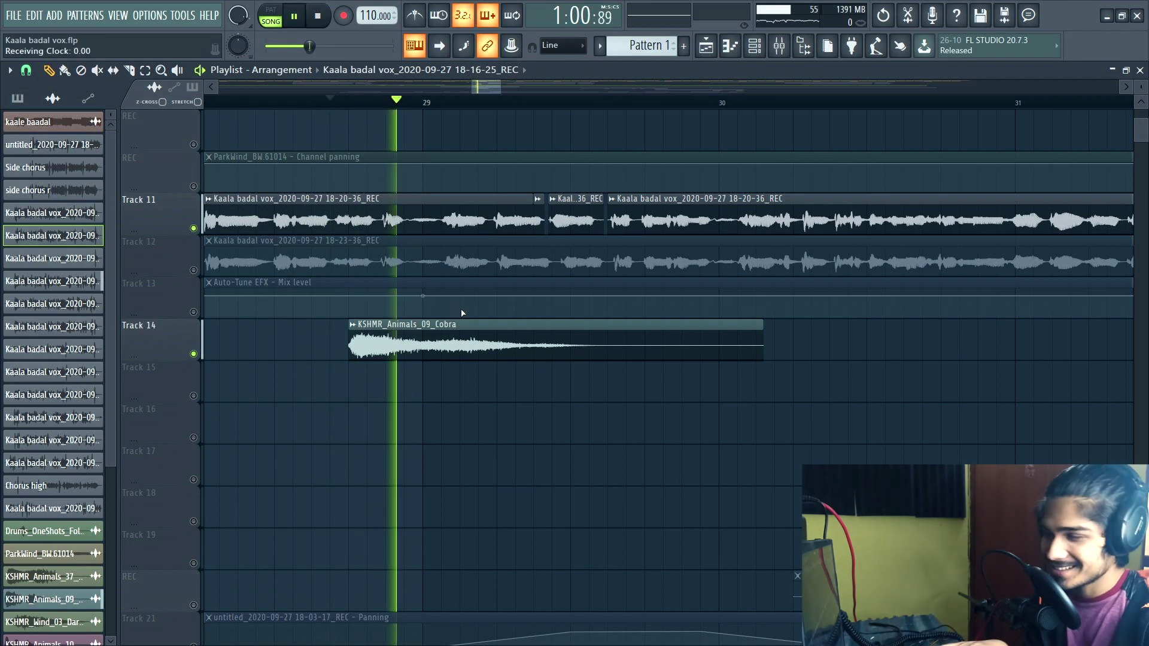
key(space)
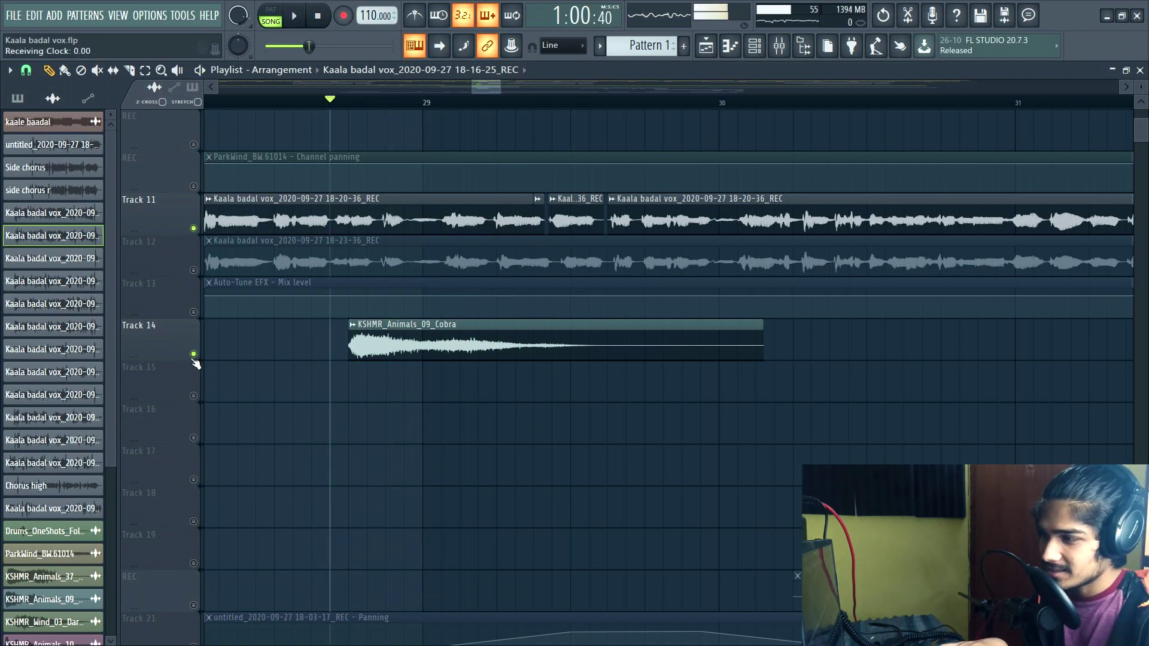
ctrl+click(193, 354)
key(space)
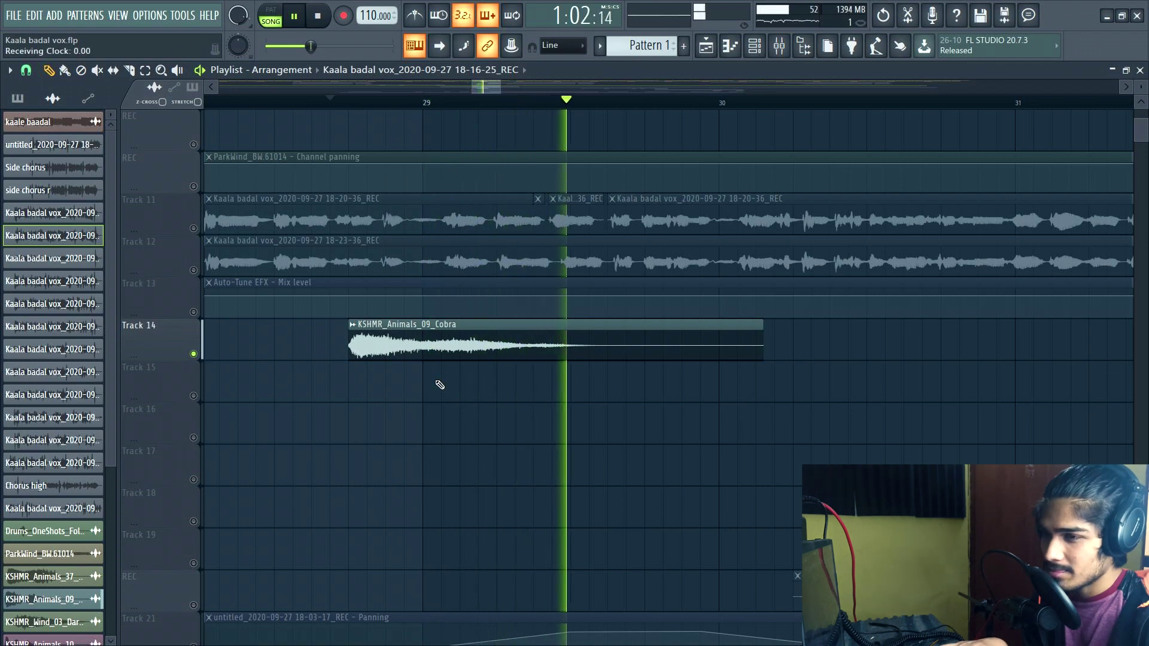